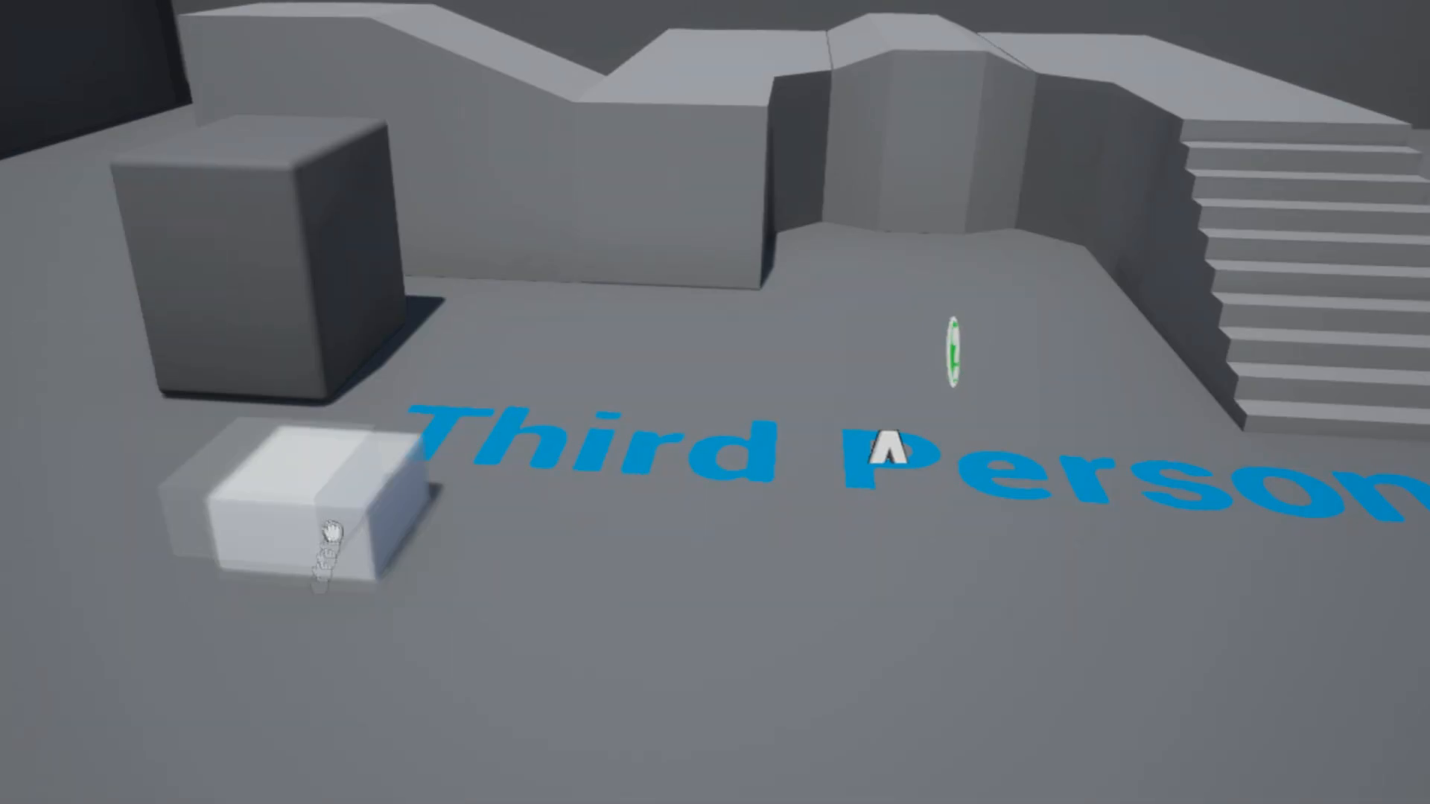
key("e")
key("f")
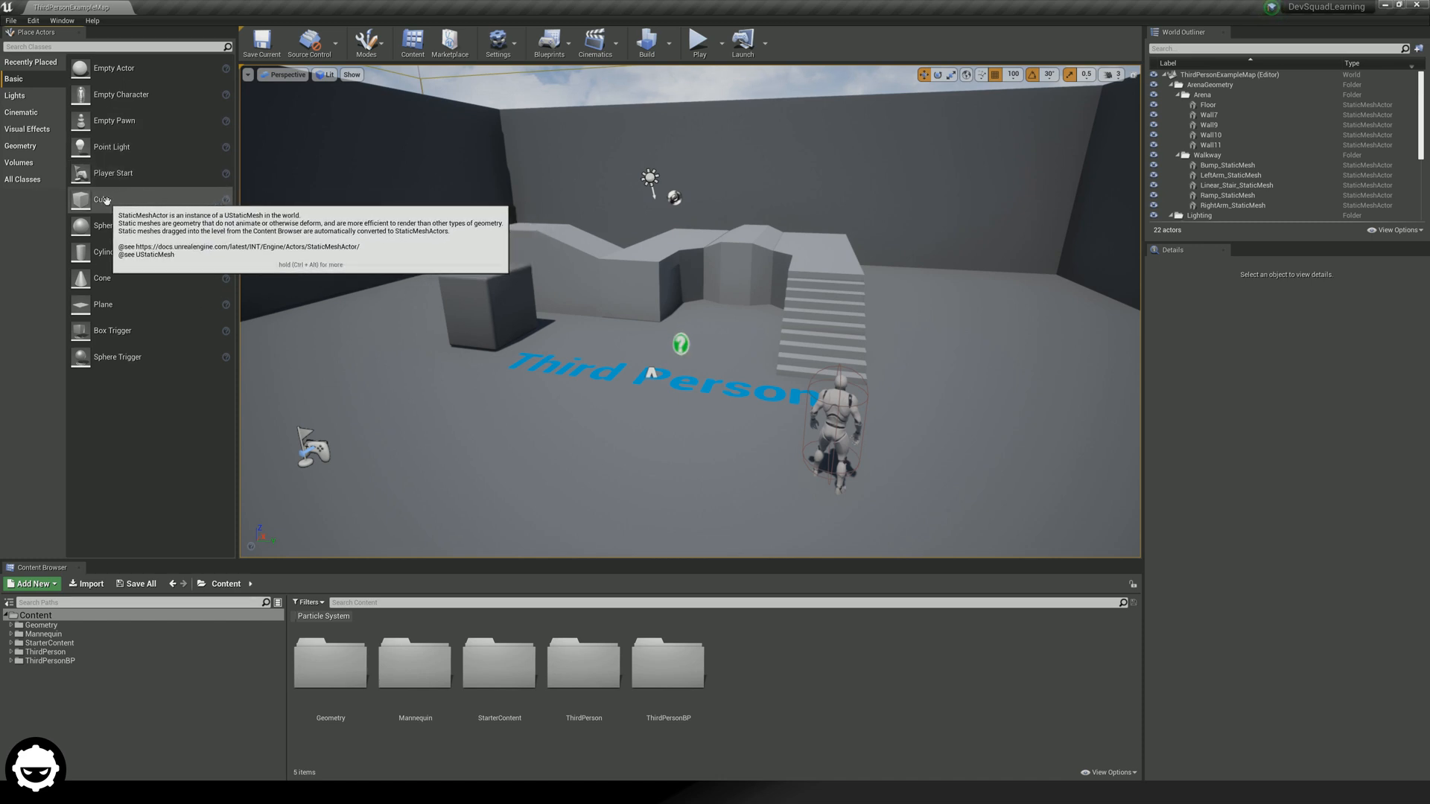
Place a Cube from the basic actors on the floor in front of the Third Person text
left_click_drag(112, 201, 608, 421)
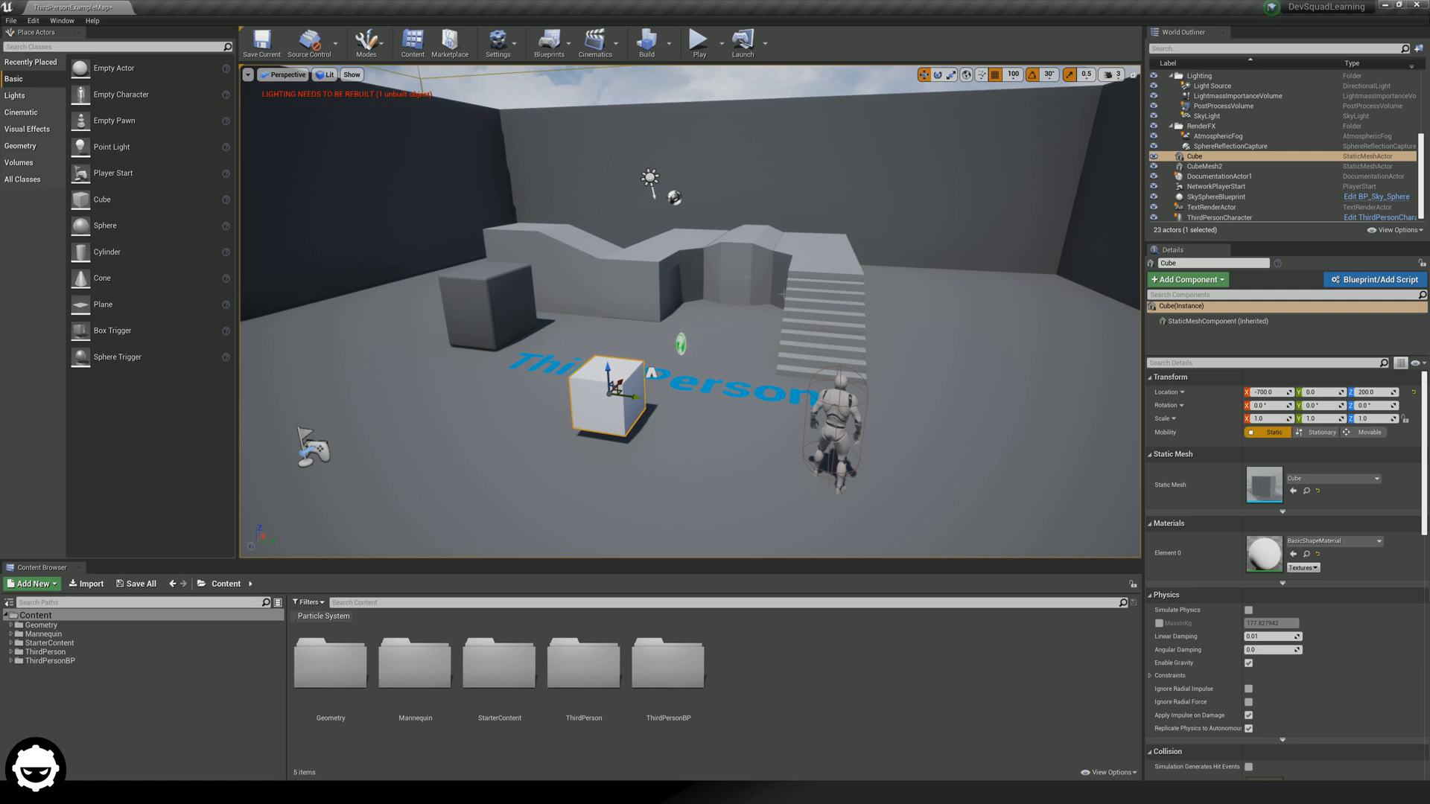
mouse_move(691, 311)
right_mouse_down()
mouse_move(655, 358)
mouse_move(674, 311)
right_mouse_up()
key("w")
key("q")
key("w")
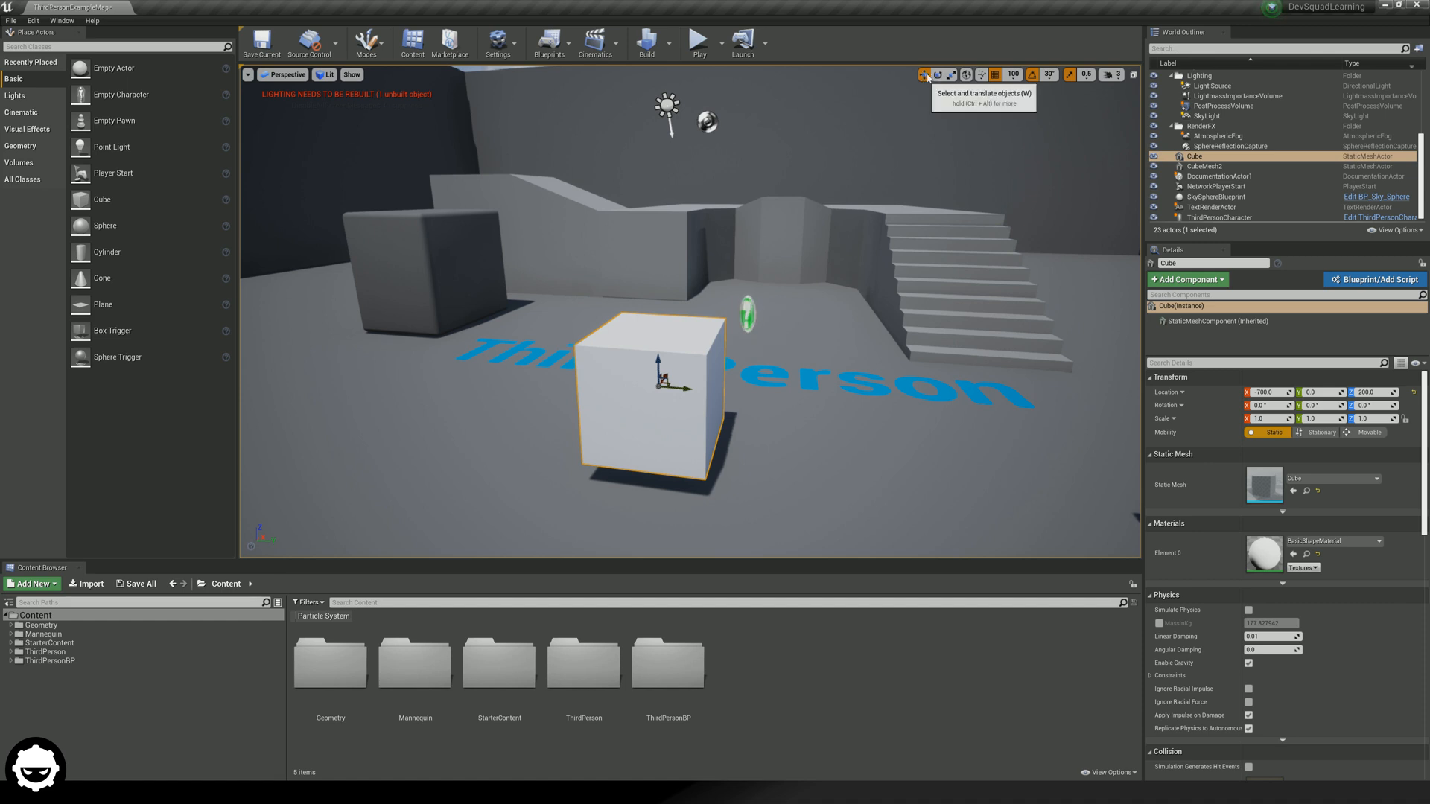
Move the cube along Y to 100, and slide it across the horizontal XY plane to Y 0
mouse_move(689, 384)
left_mouse_down()
mouse_move(745, 402)
mouse_move(689, 384)
mouse_move(704, 361)
left_mouse_up()
left_click_drag(482, 374, 809, 399)
right_click_drag(825, 439, 685, 451)
mouse_move(695, 356)
left_mouse_down()
mouse_move(827, 350)
mouse_move(695, 356)
mouse_move(678, 186)
mouse_move(673, 339)
left_mouse_up()
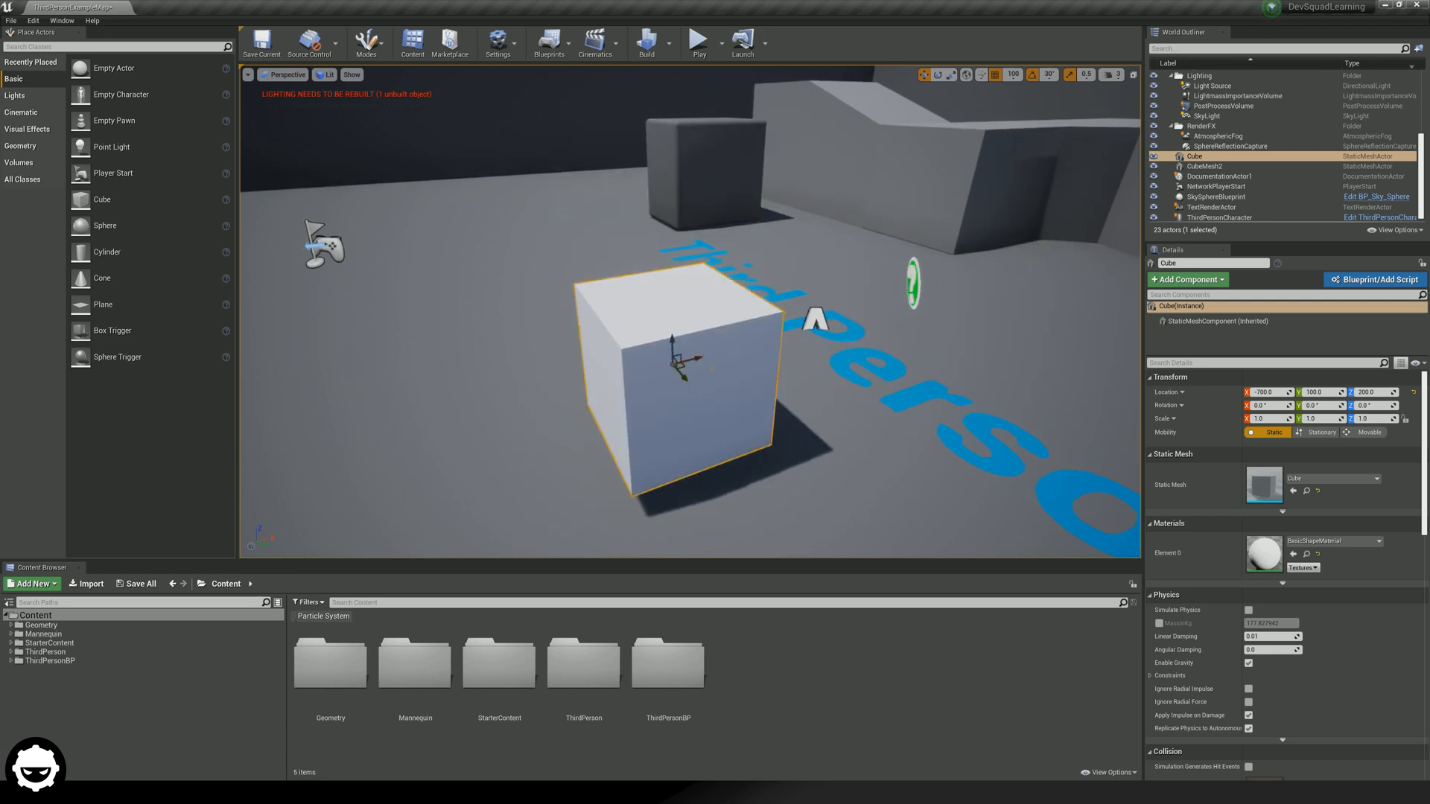
right_click_drag(673, 339, 555, 344)
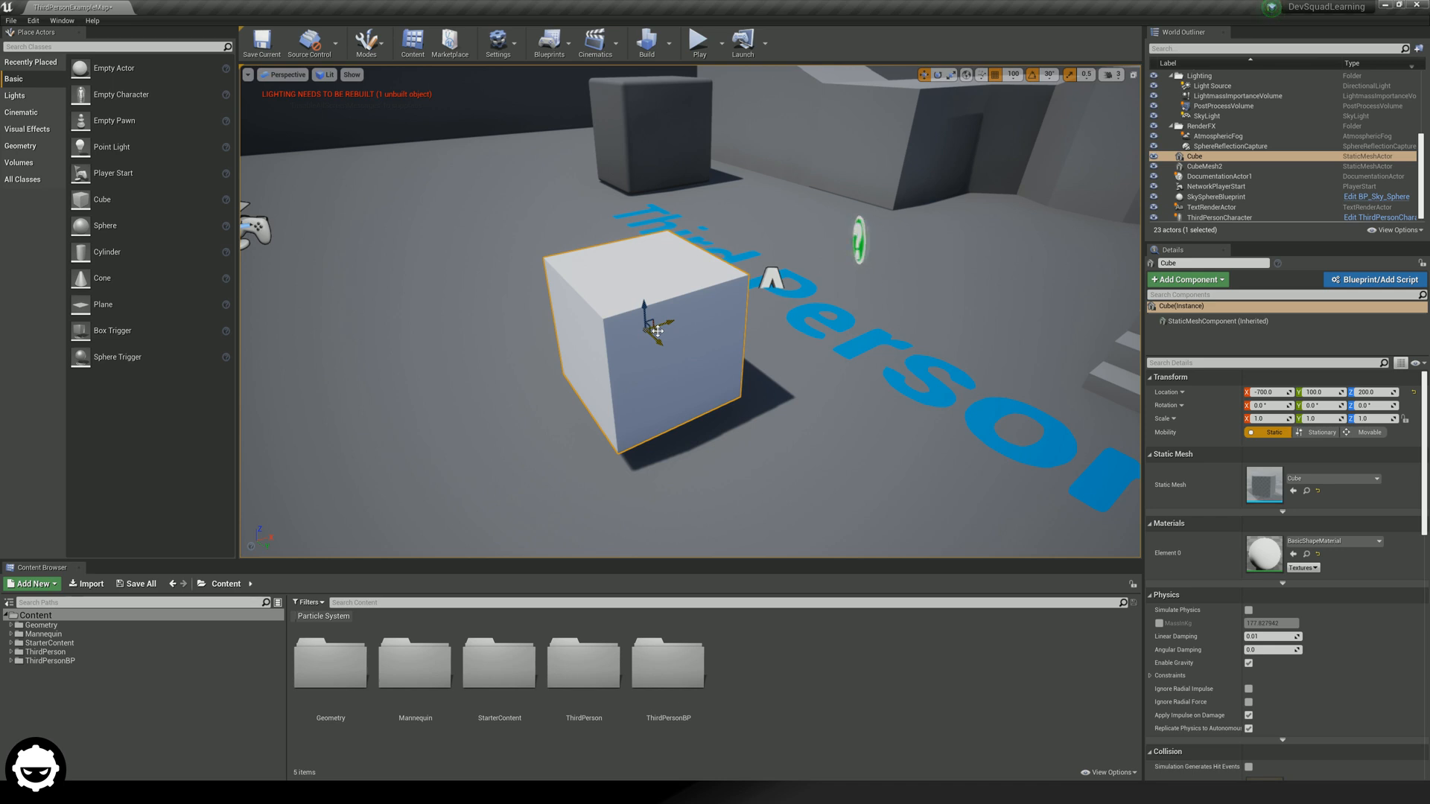
left_click_drag(656, 330, 549, 304)
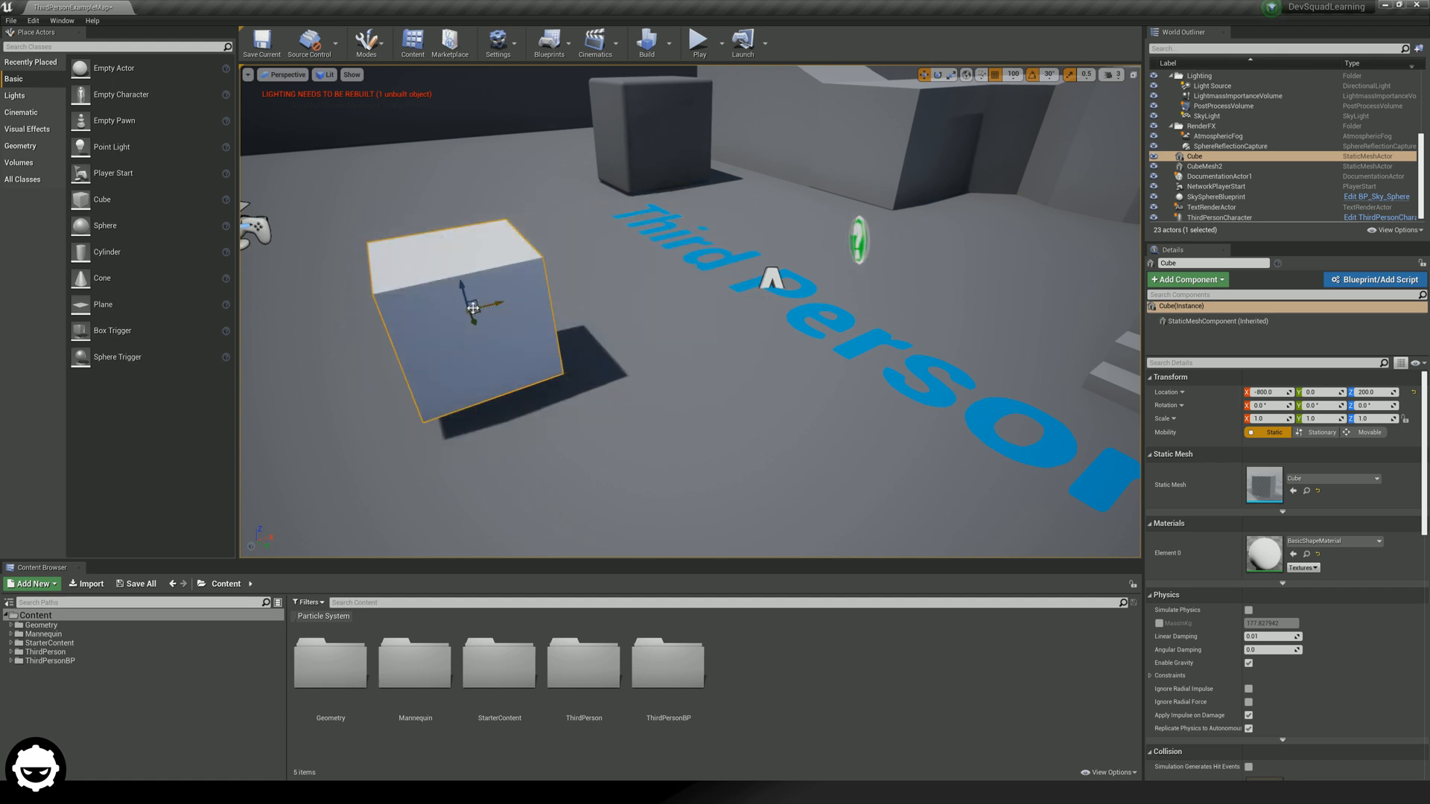
Try lifting the cube vertically and shifting it across a plane, and undo the last move
right_click_drag(518, 339, 663, 339)
left_click_drag(721, 365, 720, 147)
left_click_drag(656, 194, 607, 301)
key("ctrl+z")
key("s")
right_click_drag(648, 342, 700, 338)
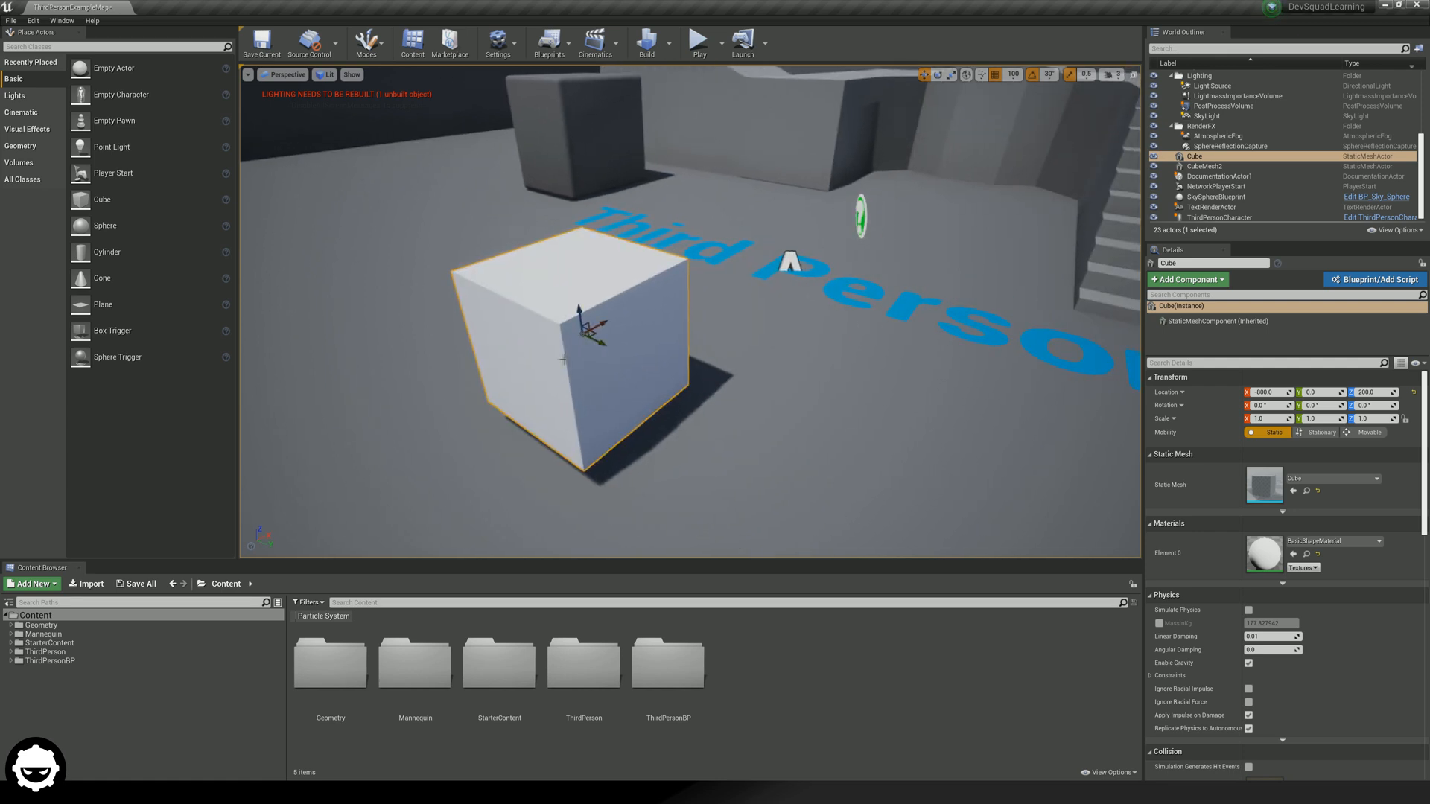
Move the cube along Y to -100, and to 20 with the grid snap size set to 5
left_click_drag(602, 341, 553, 352)
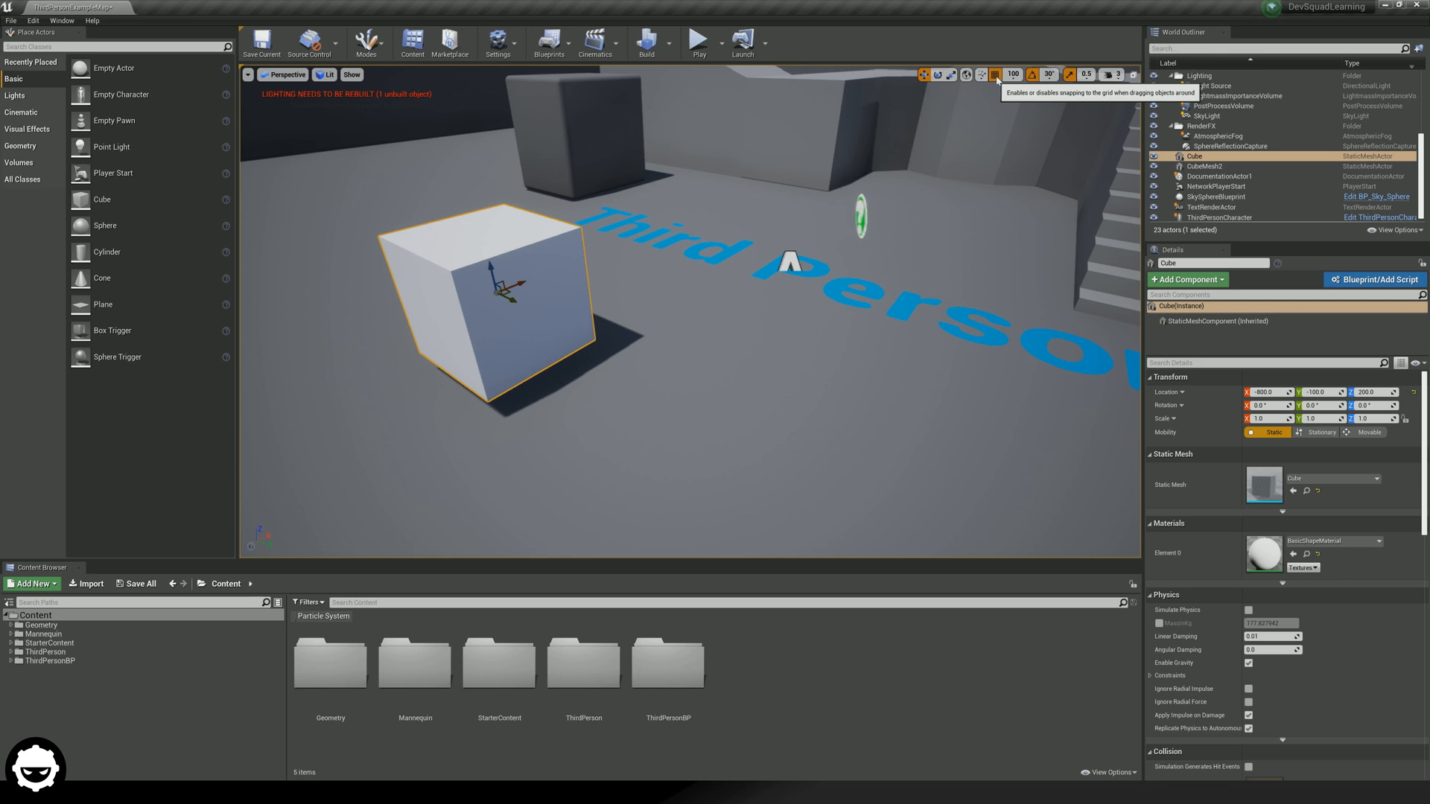
left_click(1015, 75)
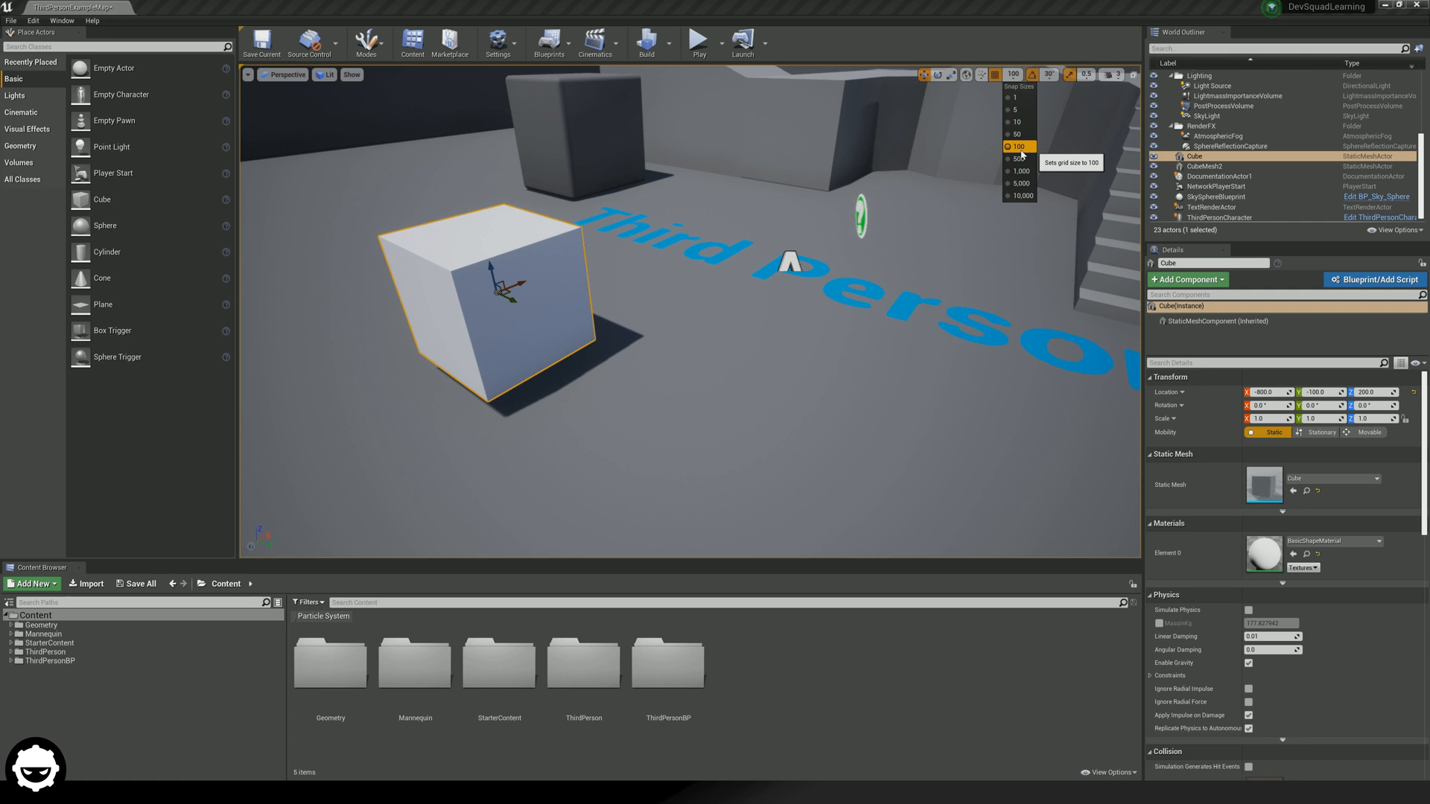
left_click(1021, 111)
left_click_drag(513, 300, 633, 358)
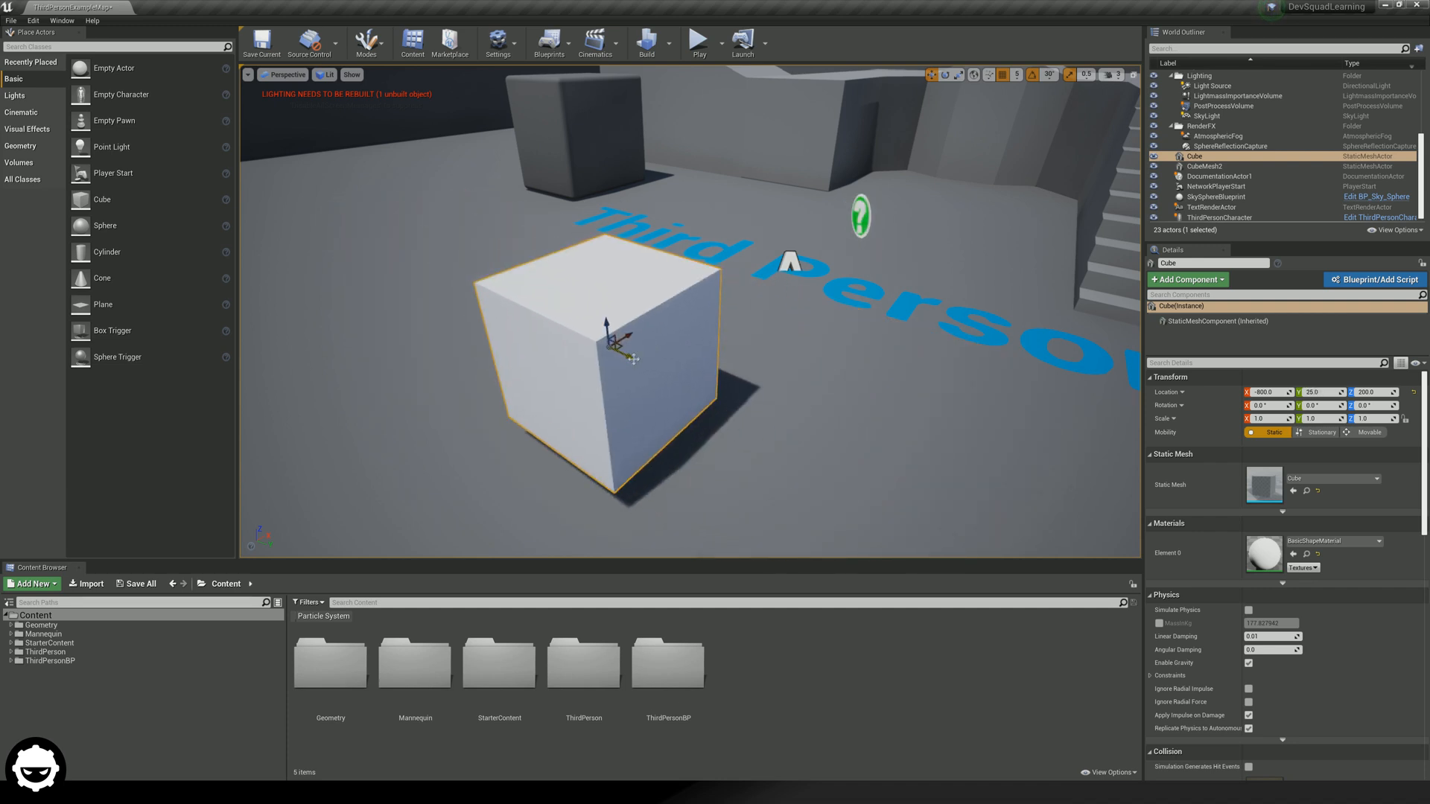
Turn off grid snapping and move the cube freely along Y to about -8.6
left_click_drag(629, 356, 647, 365)
left_click(1005, 77)
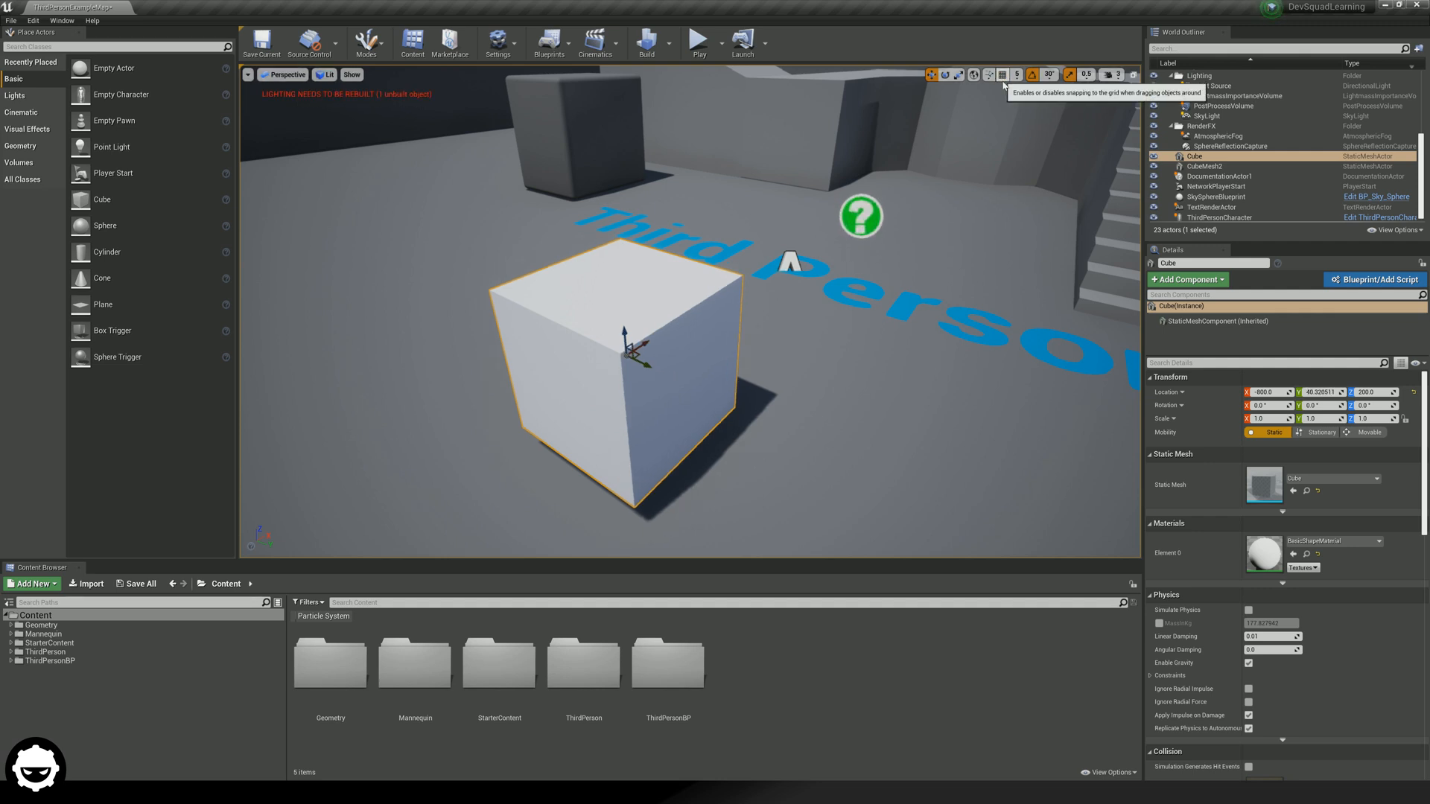
left_click_drag(648, 368, 595, 369)
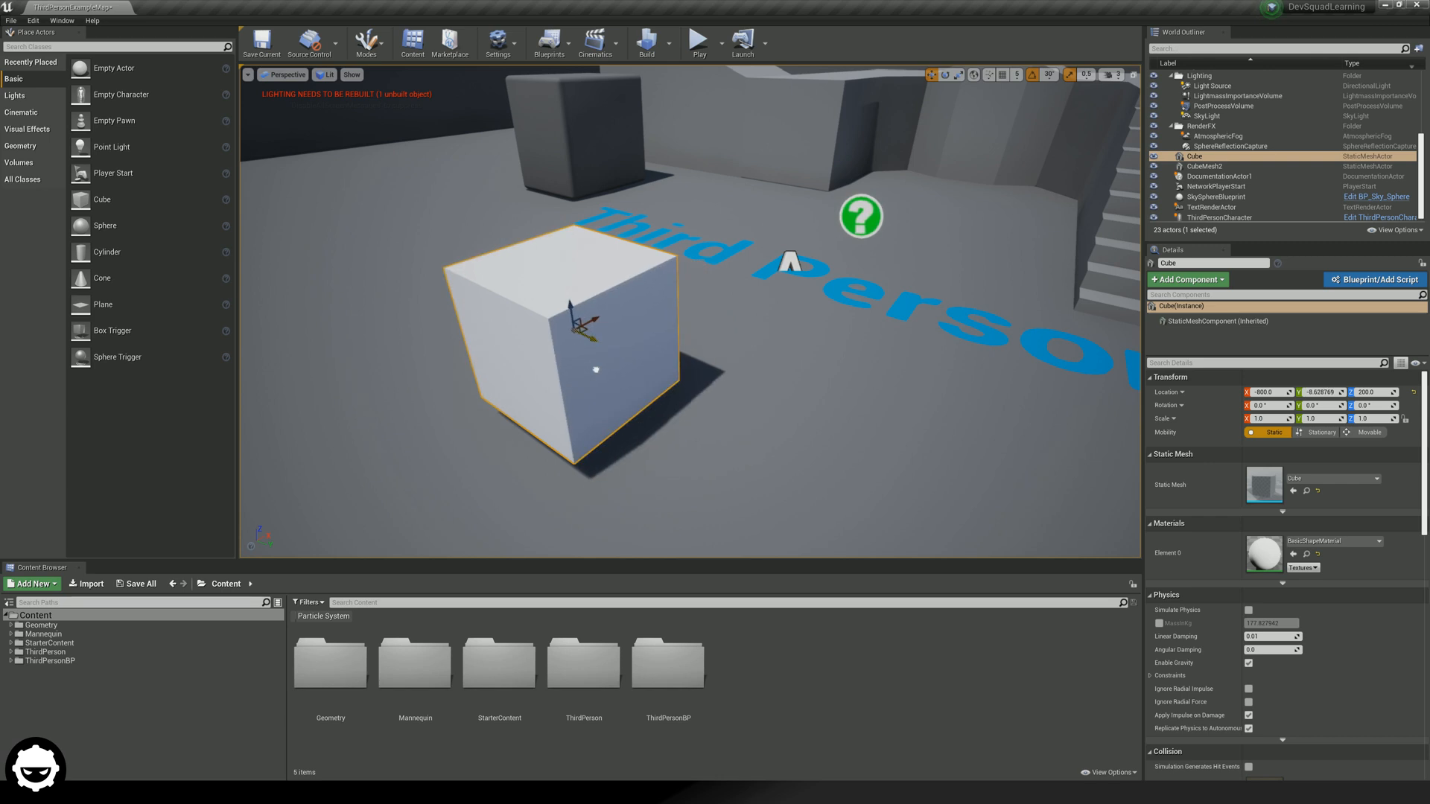
Rotate the cube about Z to -90° with 30° snapping, and undo a trial tilt of about -30°
left_click(947, 75)
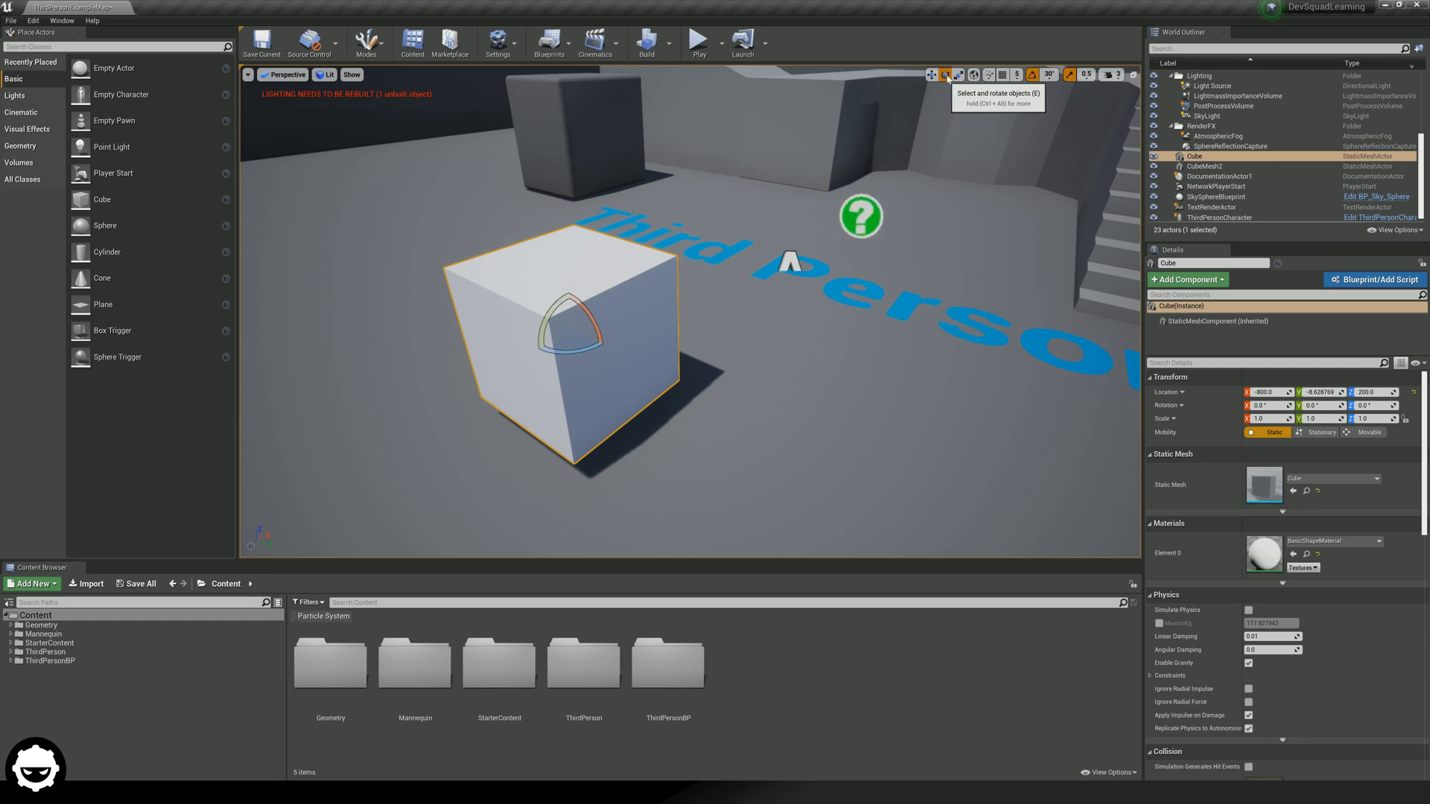
left_click_drag(506, 366, 477, 353)
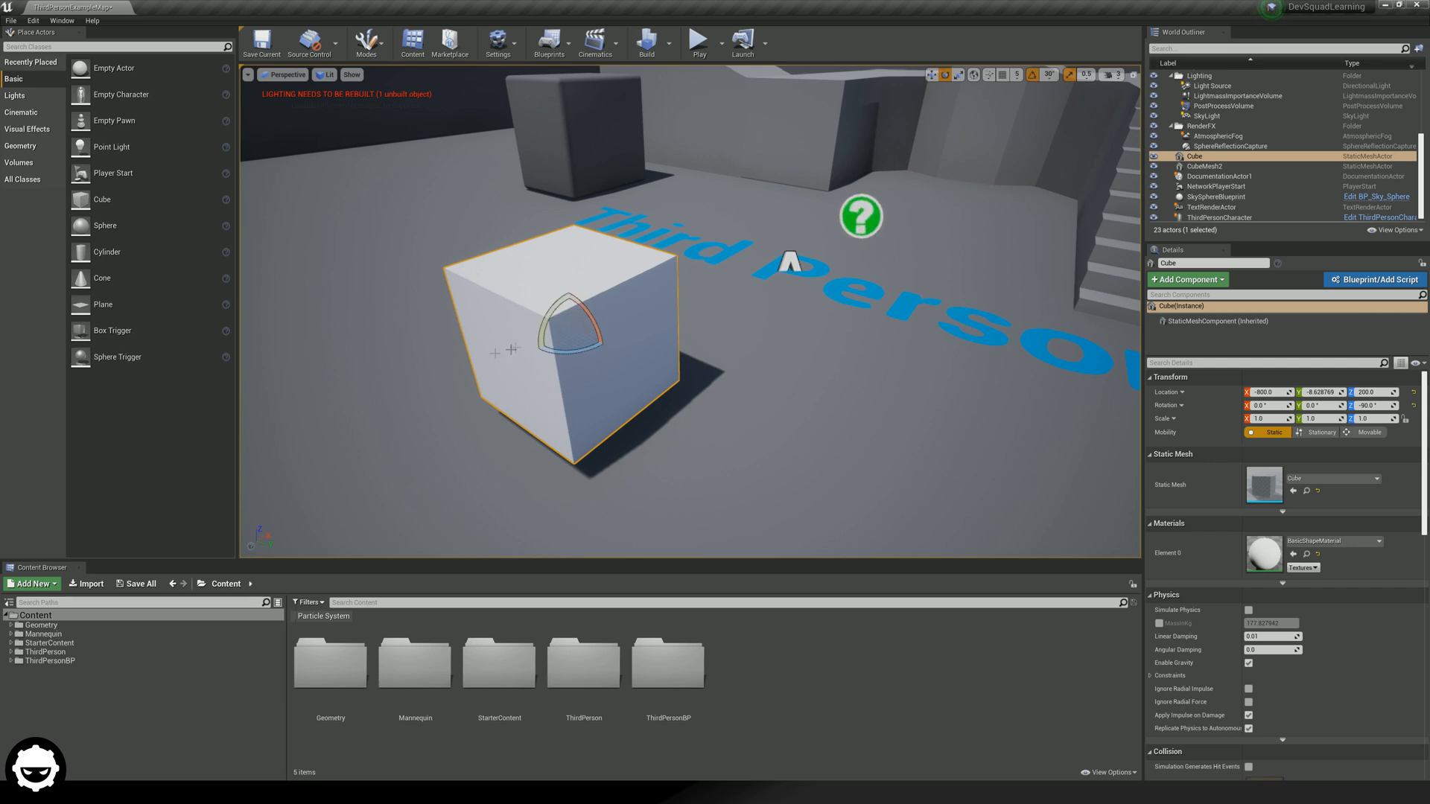
mouse_move(548, 311)
left_mouse_down()
mouse_move(561, 300)
mouse_move(558, 313)
left_mouse_up()
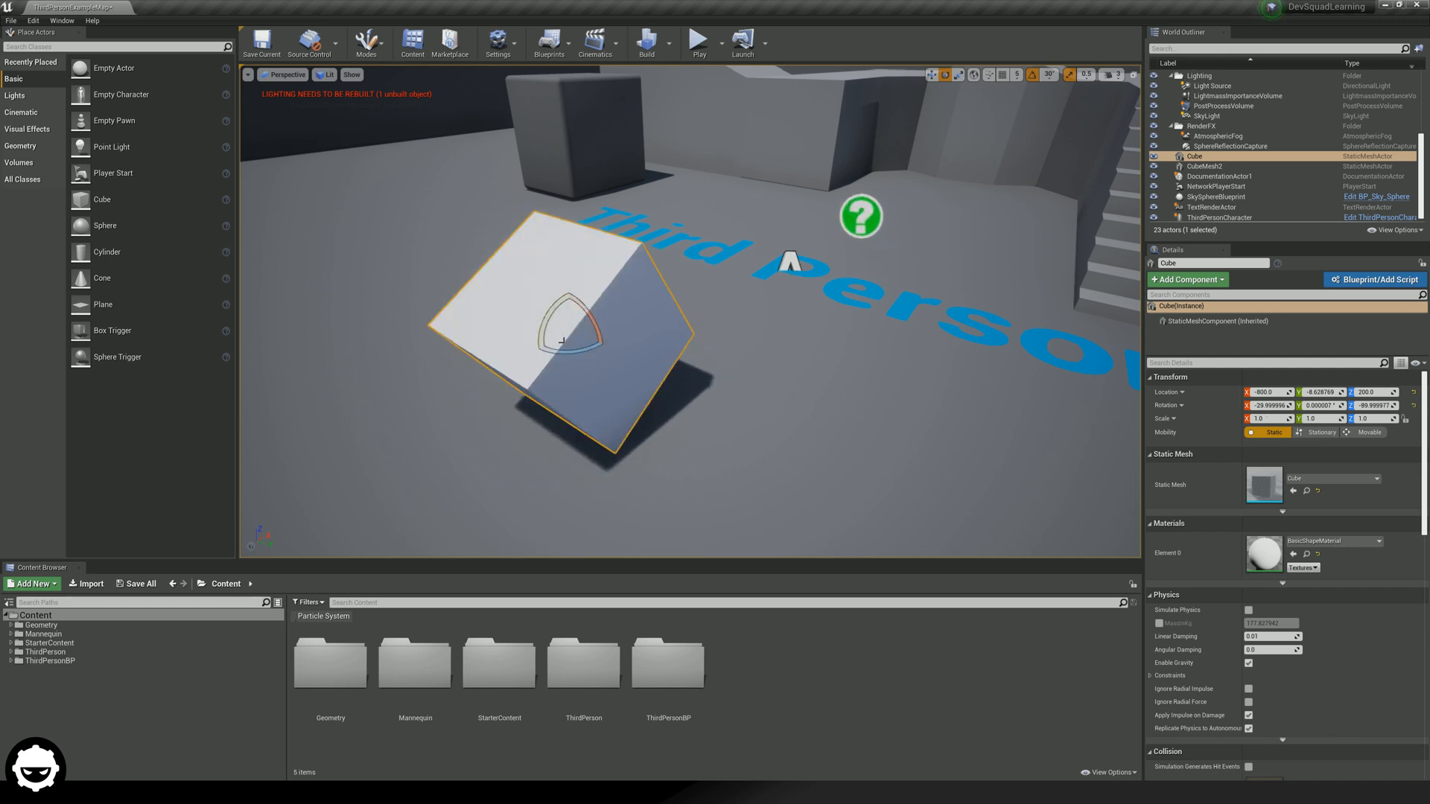
key("ctrl+z")
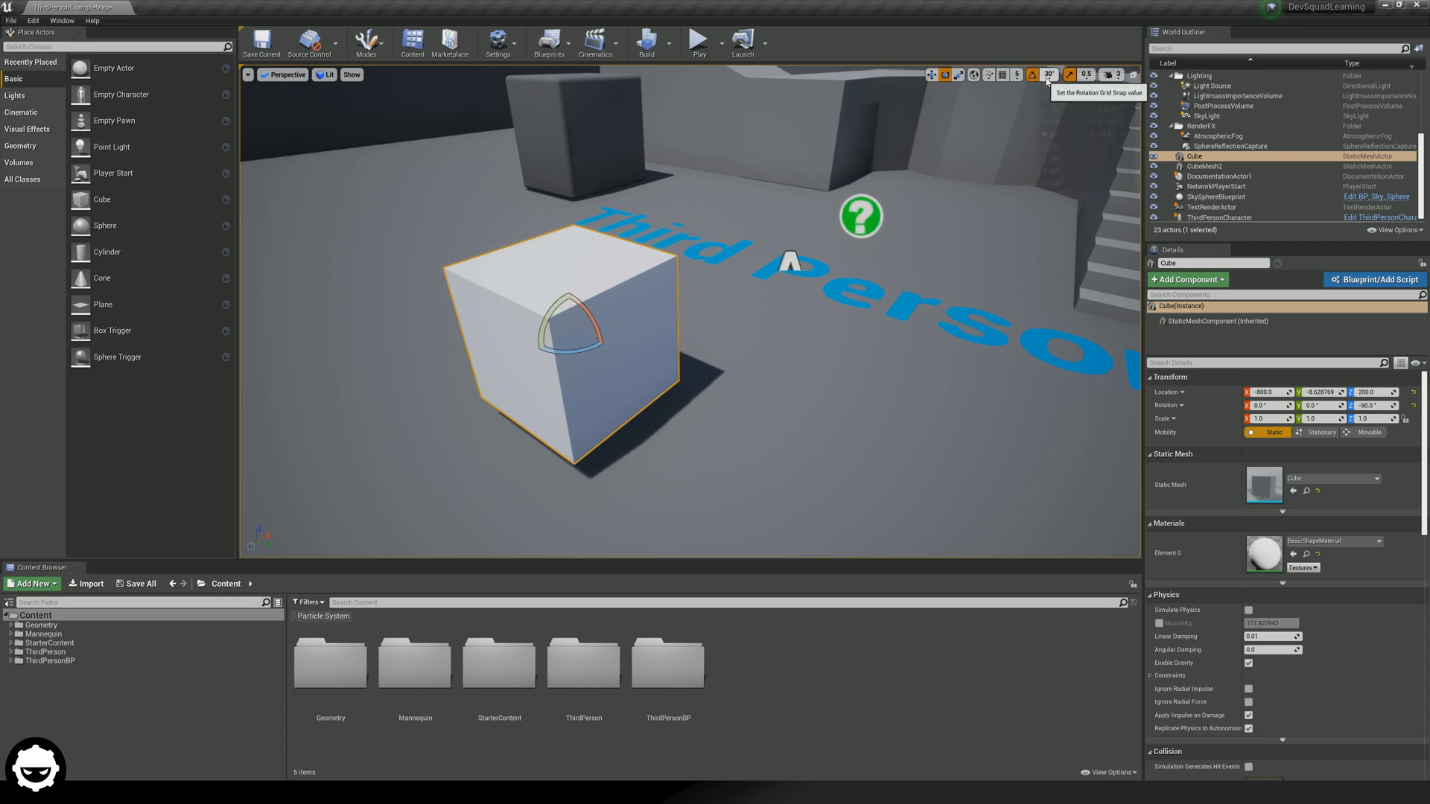
Set the rotation snap to 5° and rotate the cube about Z to about -140° with a slight tilt
left_click(1049, 75)
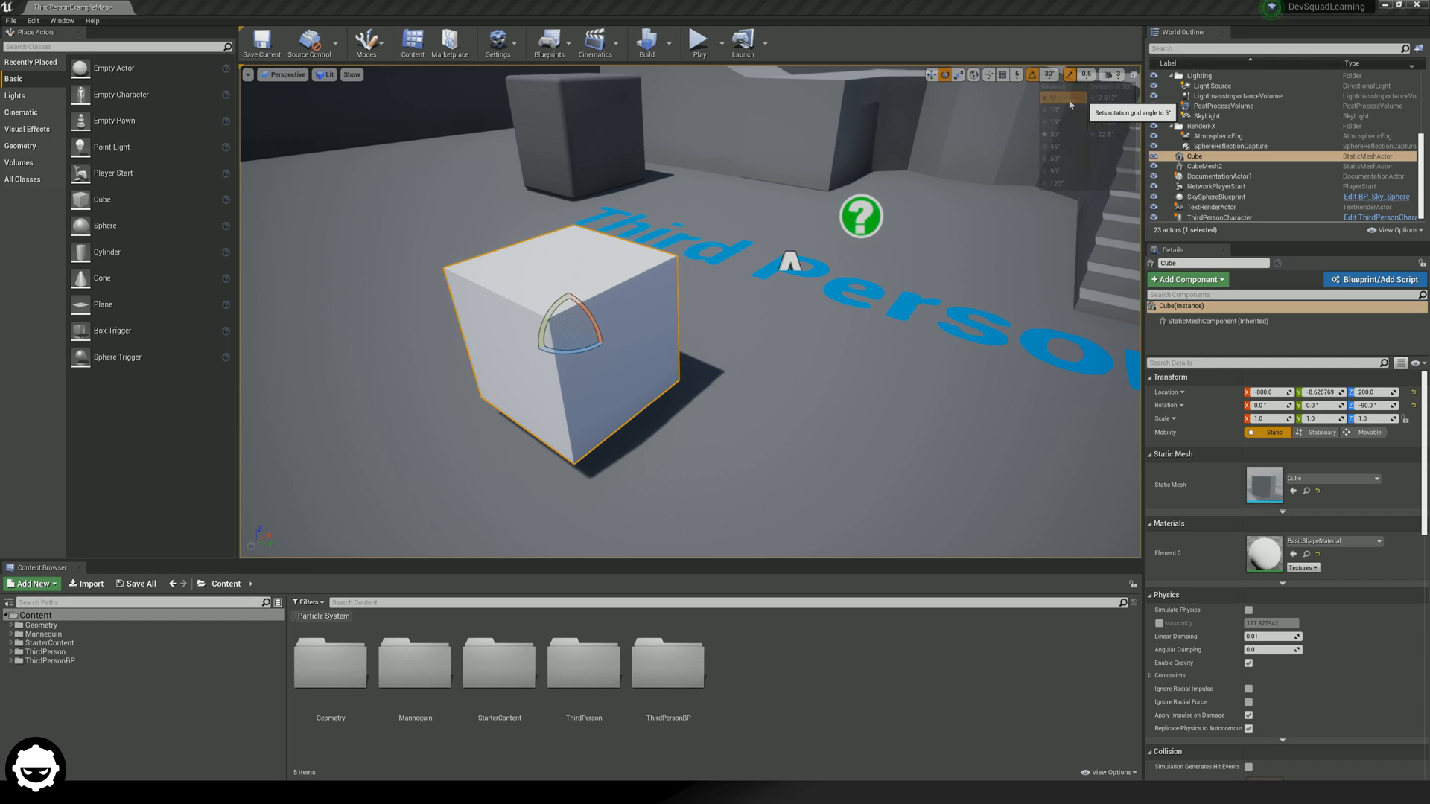
left_click(1069, 100)
left_click_drag(559, 350, 521, 352)
mouse_move(593, 319)
left_mouse_down()
mouse_move(601, 340)
mouse_move(591, 315)
left_mouse_up()
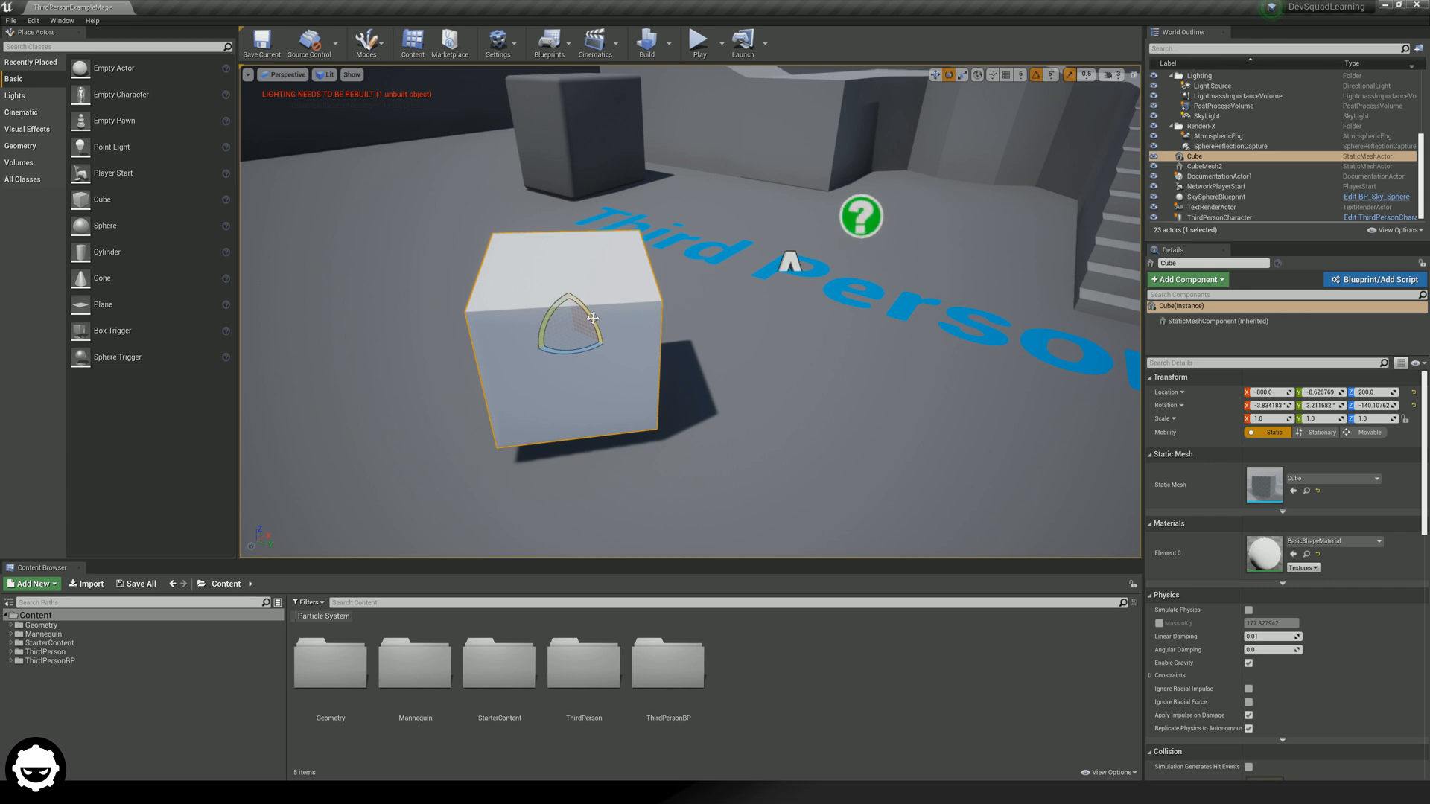
Turn off rotation snapping and tilt the cube freely
left_click(1036, 75)
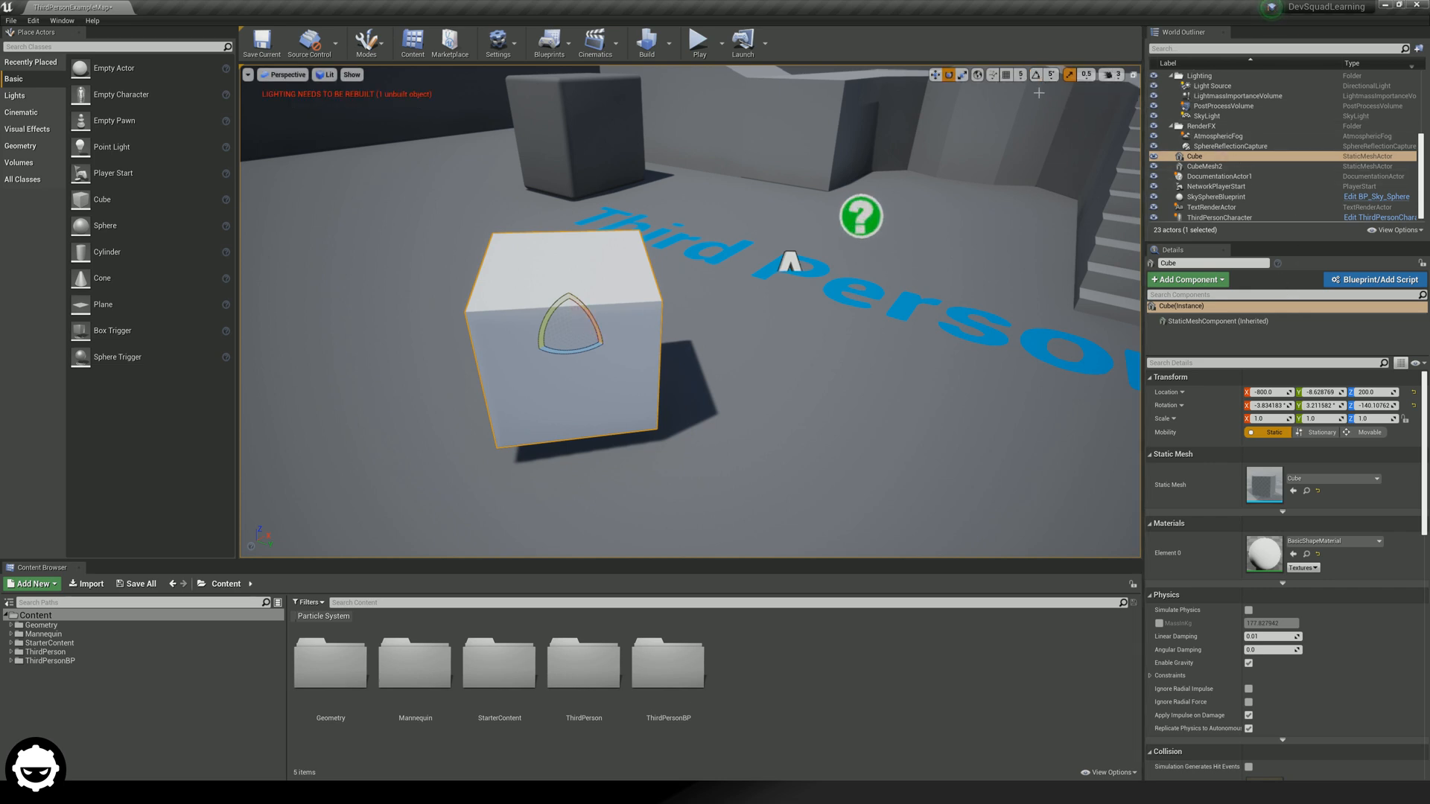
left_click_drag(594, 322, 622, 348)
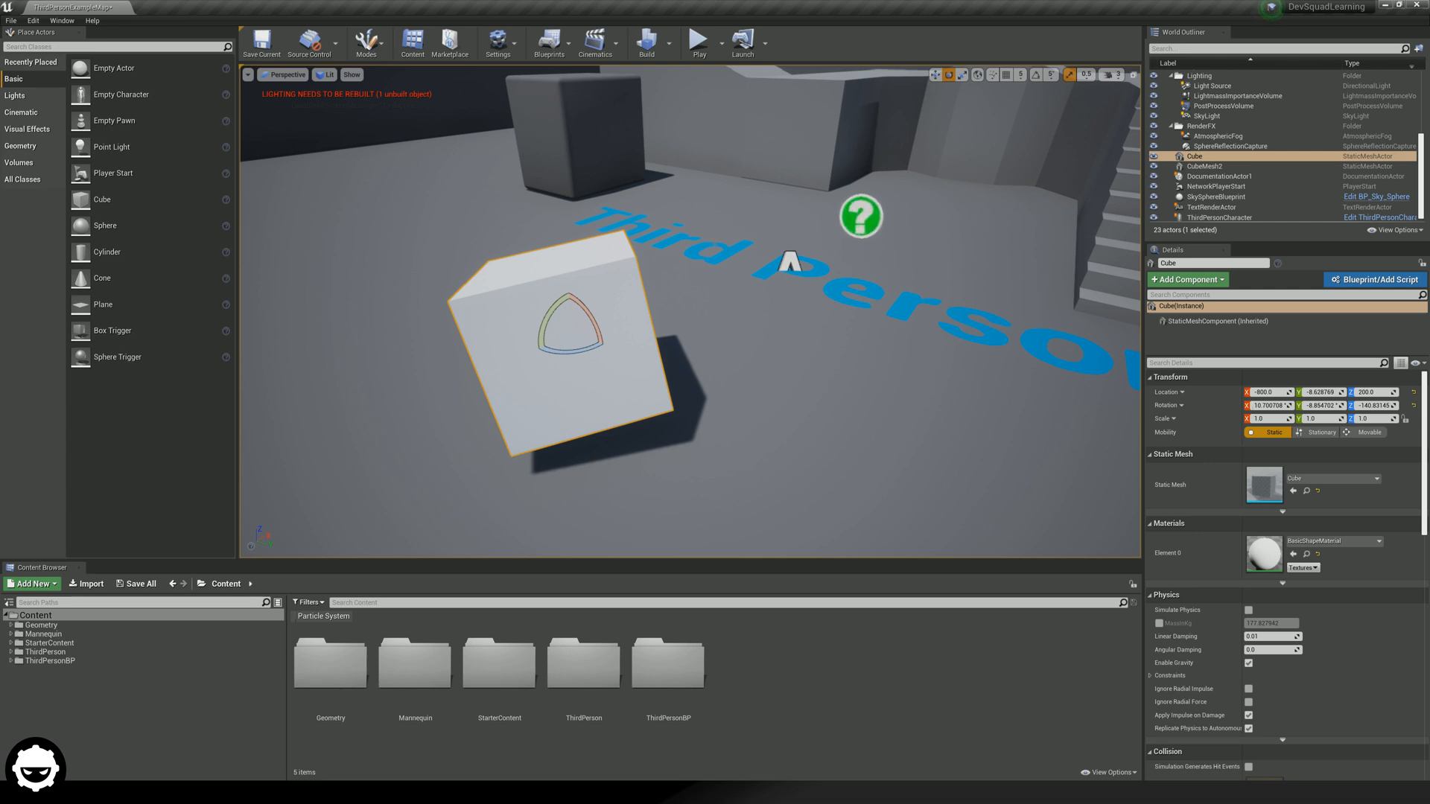
Undo the cube's rotations and its last move along Y
key("ctrl+z")
key("ctrl+z")
key("ctrl+z")
key("ctrl+z")
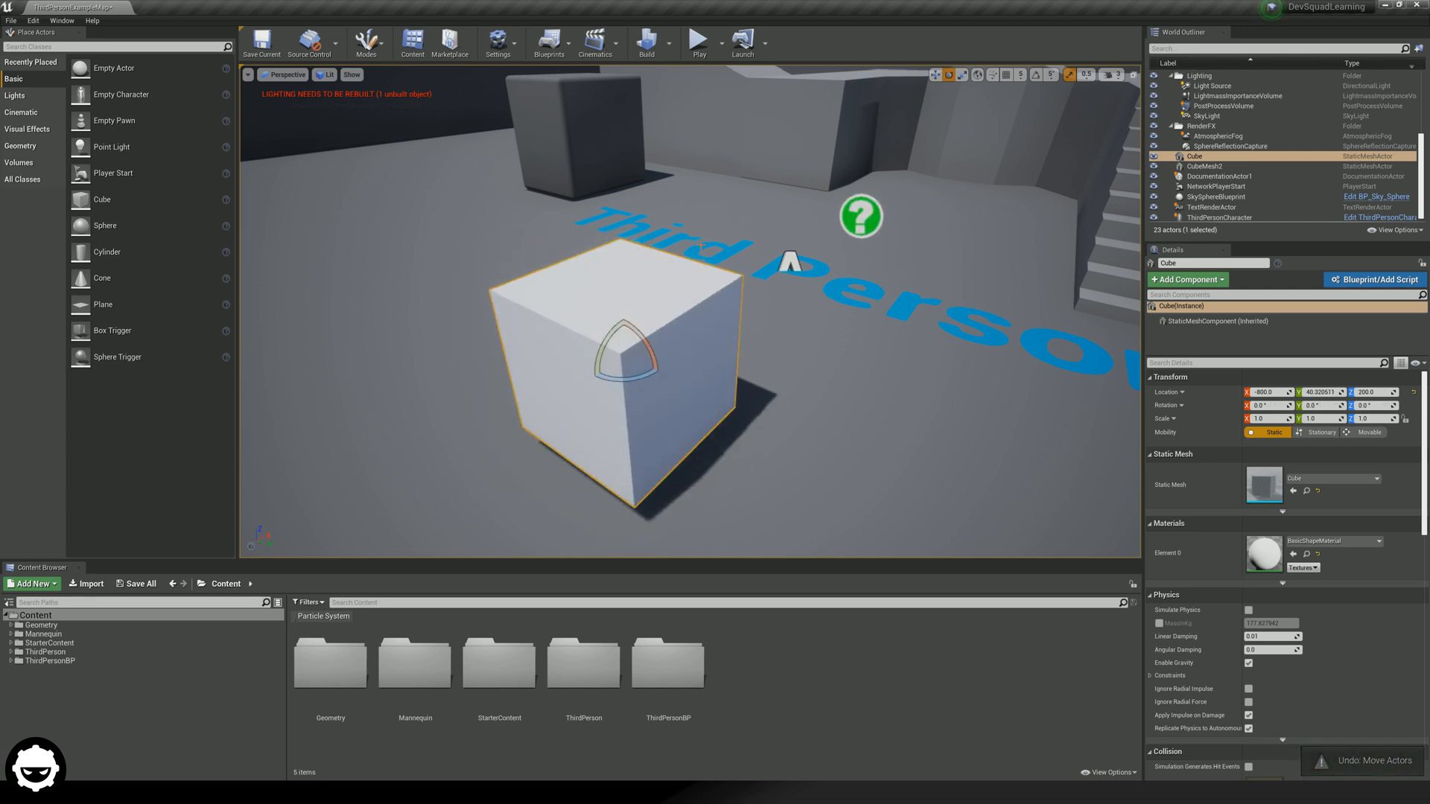
Scale the cube in the XY plane to 2.0 in X and 3.0 in Y
key("s")
right_click_drag(950, 218, 1028, 219)
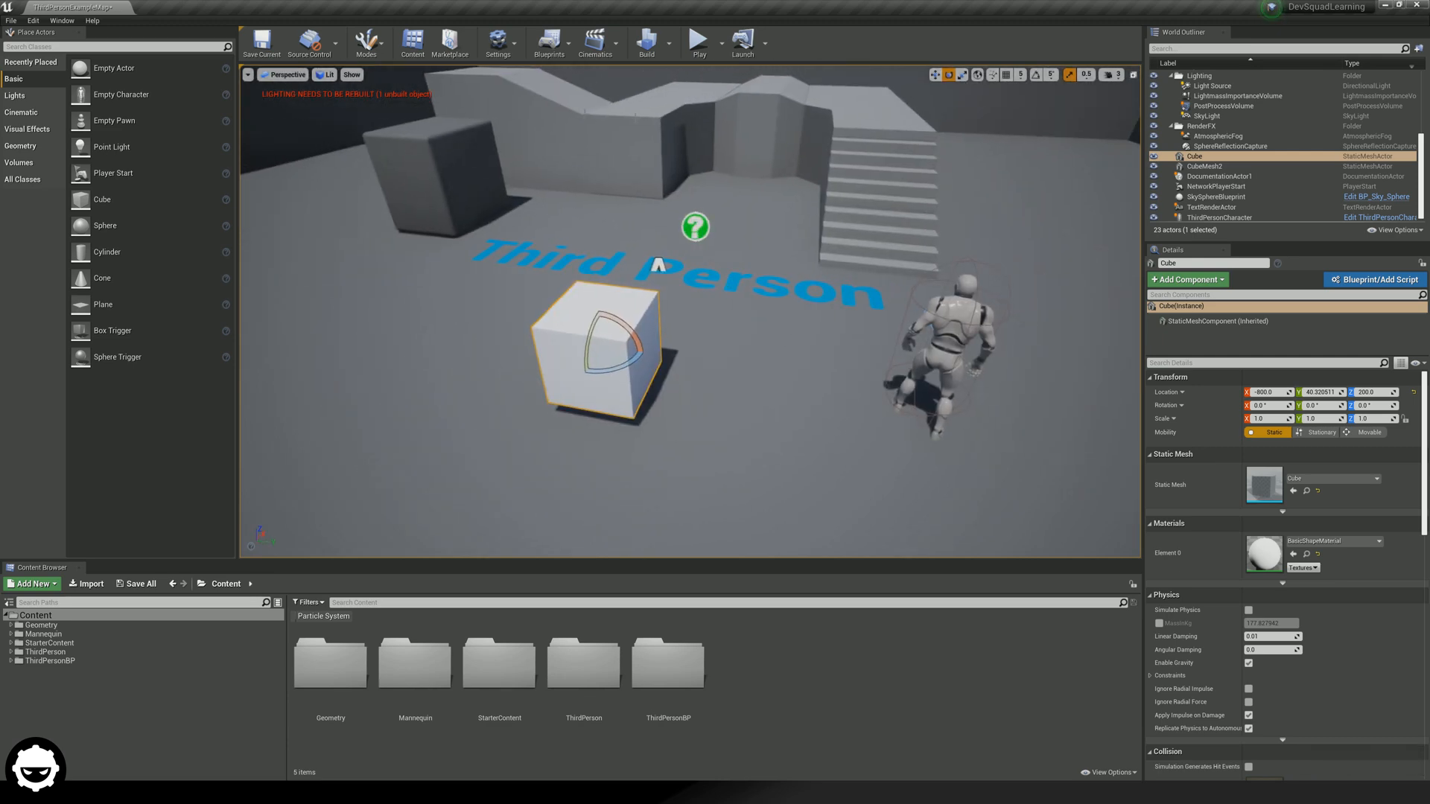
left_click(961, 76)
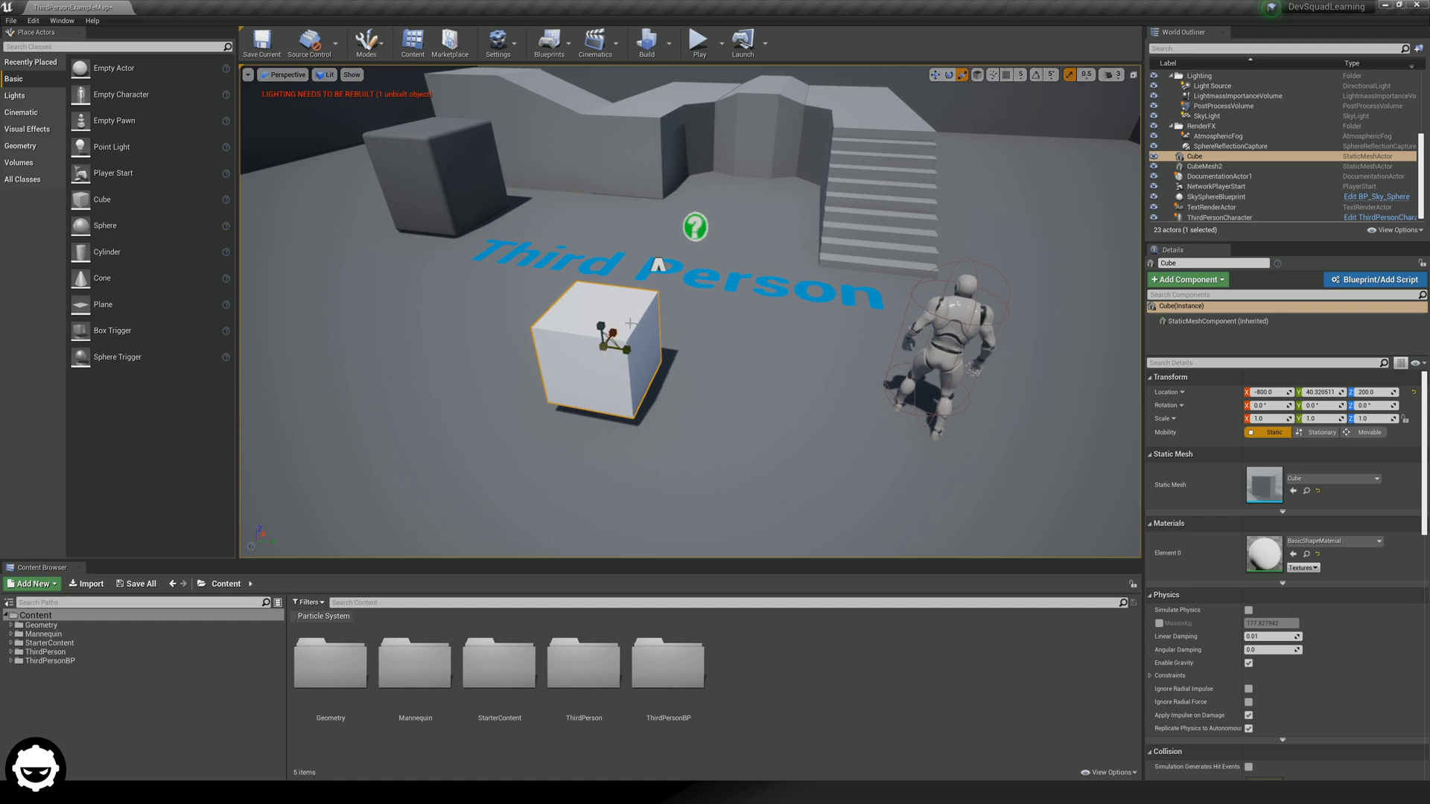
right_click_drag(631, 323, 581, 323)
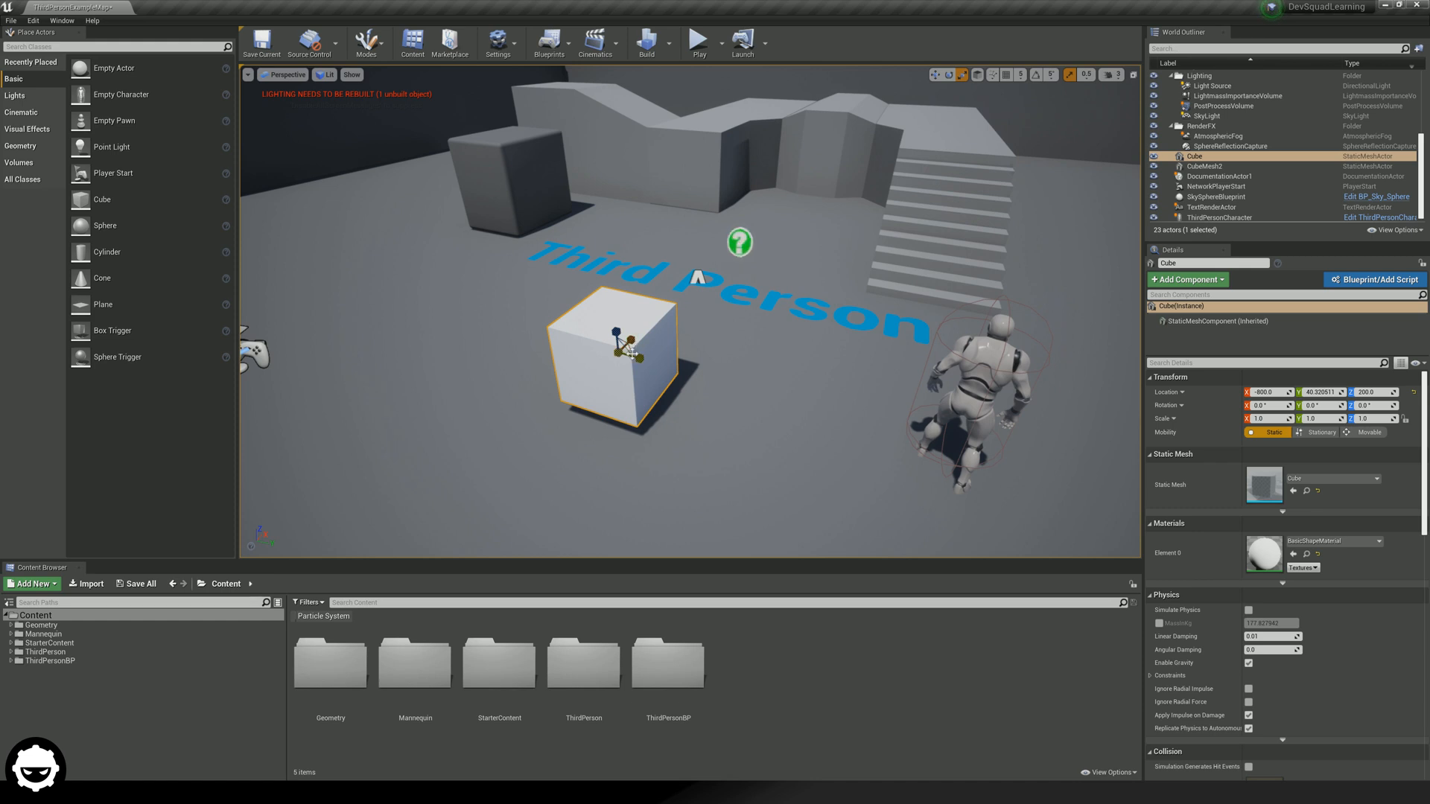
mouse_move(633, 353)
left_mouse_down()
mouse_move(638, 333)
mouse_move(617, 332)
left_mouse_up()
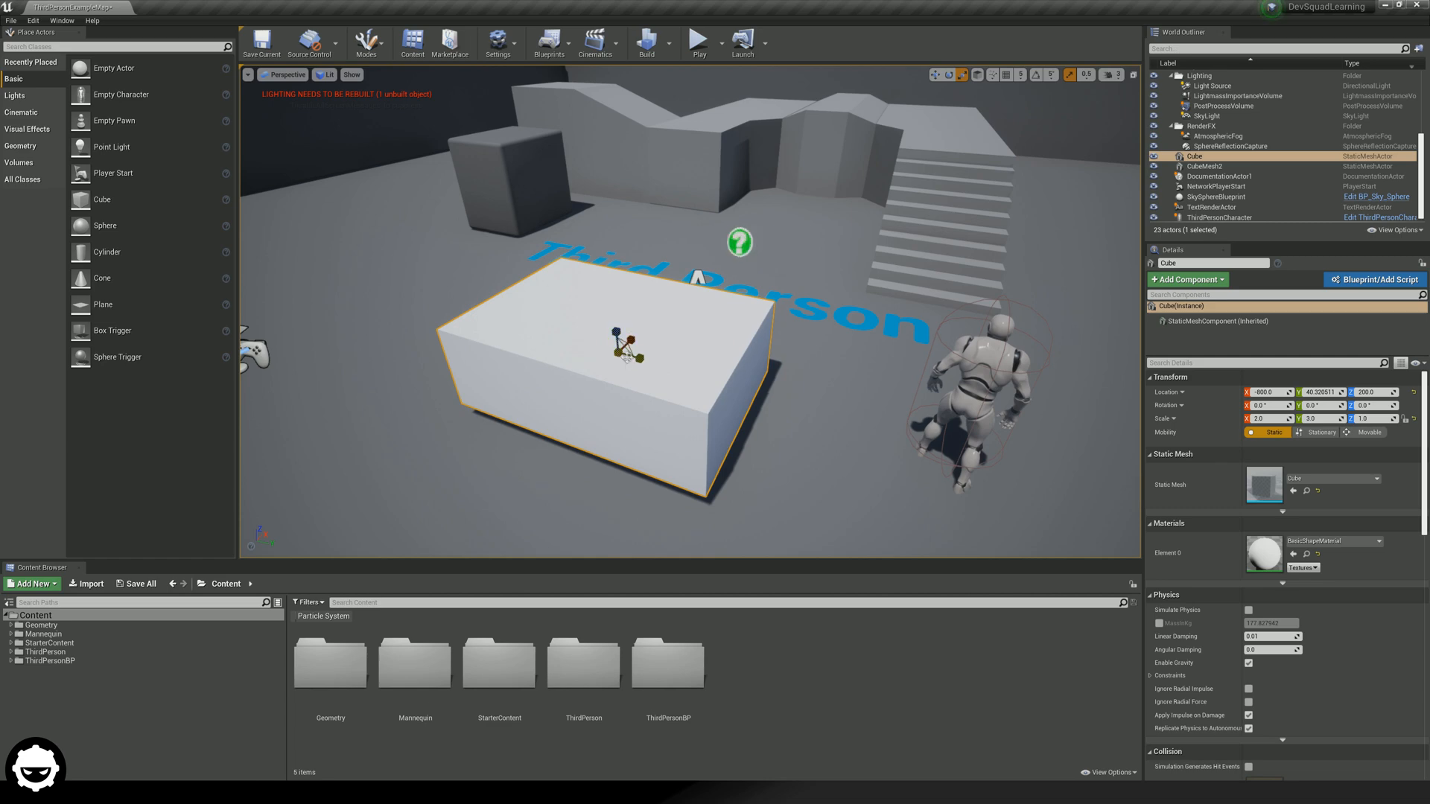
Enlarge the box further in the horizontal plane to a scale of 3.0 in X and 4.0 in Y
right_click_drag(680, 330, 521, 327)
key("w")
key("d")
right_click_drag(649, 302, 589, 306)
key("s")
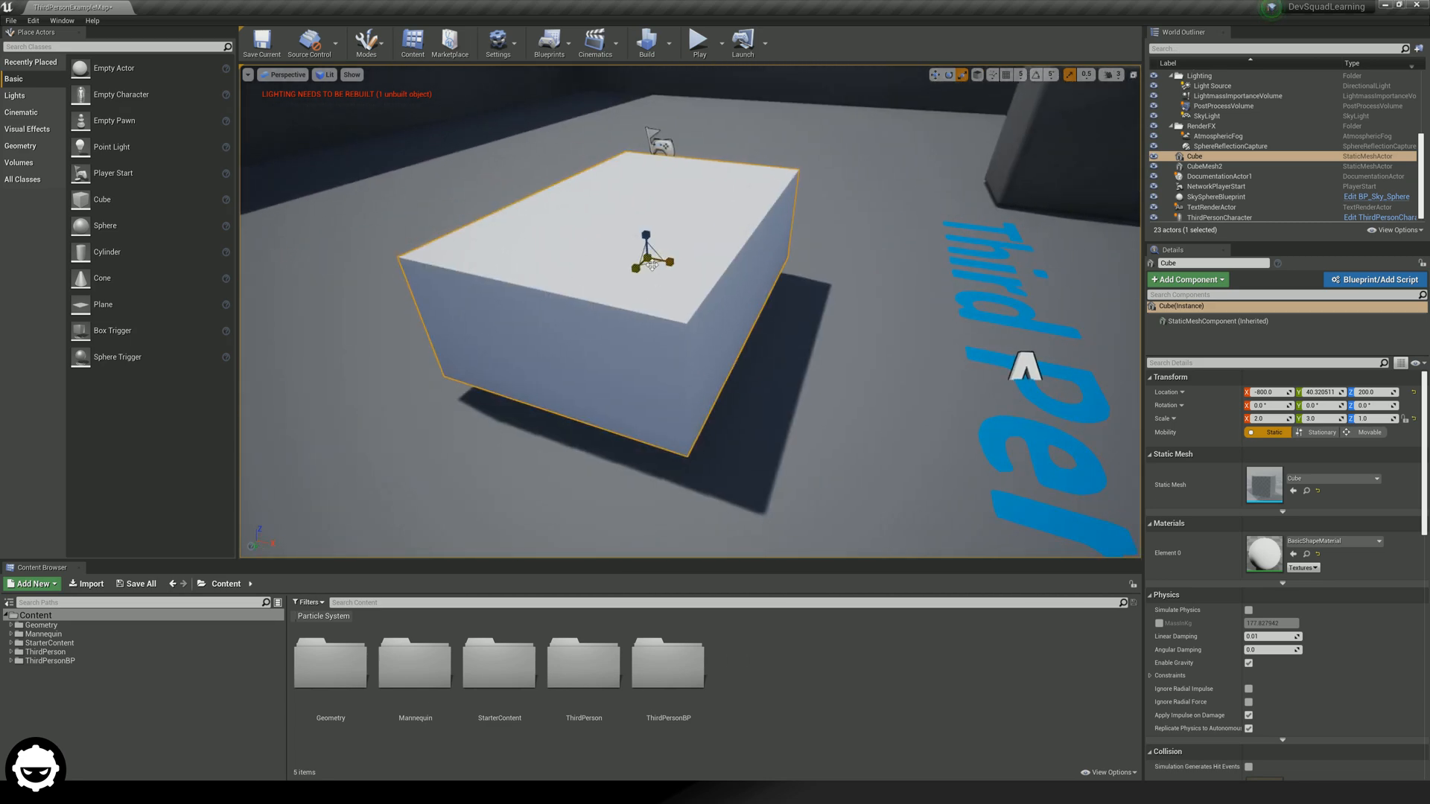
left_click_drag(653, 265, 652, 134)
Try scaling the box on all axes to 5.5, 6.5 and 3.5, and undo the scaling
key("s")
right_click_drag(648, 257, 692, 268)
key("a")
right_click_drag(581, 285, 682, 285)
key("s")
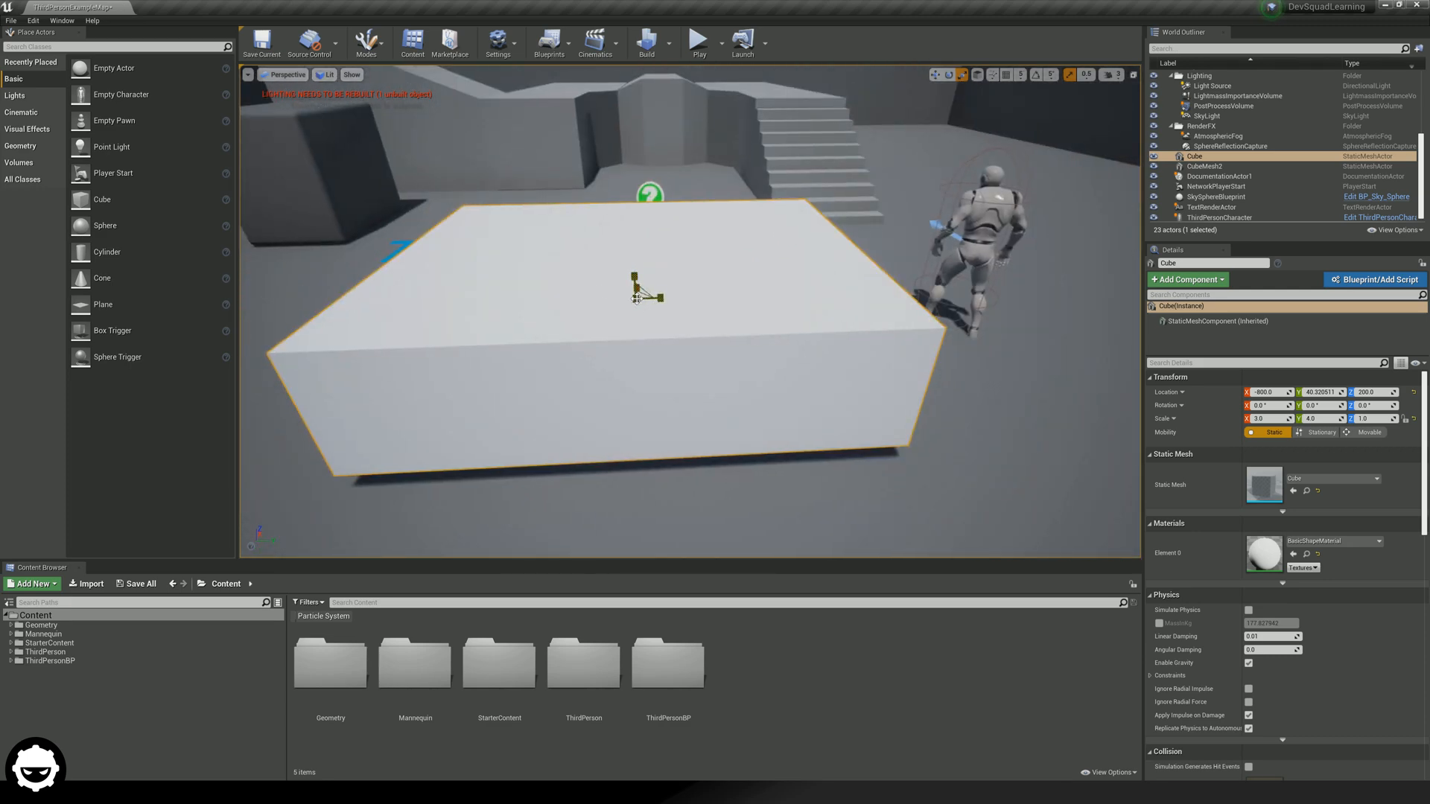
left_click_drag(641, 296, 667, 263)
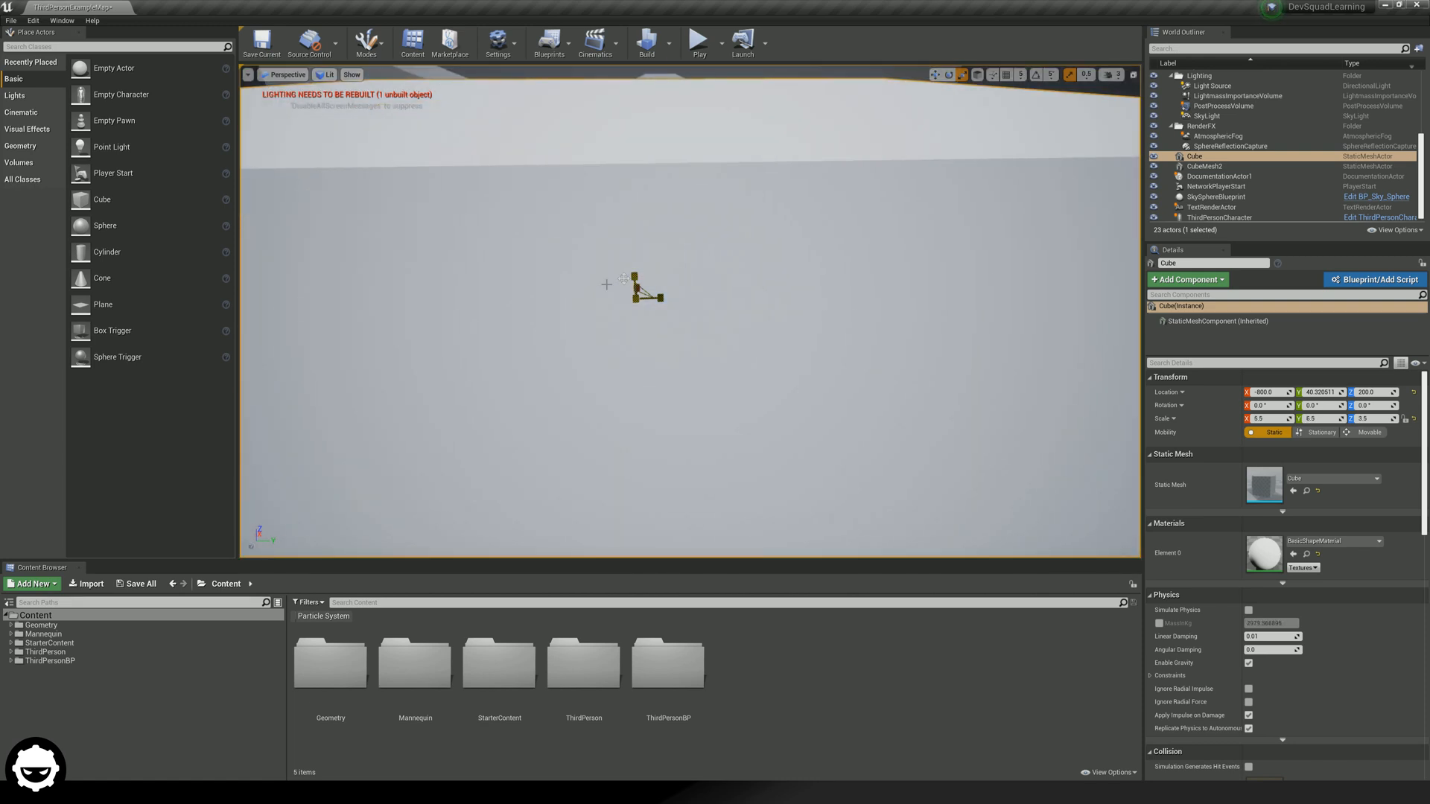
right_click_drag(600, 285, 680, 293)
key("s")
key("ctrl+z")
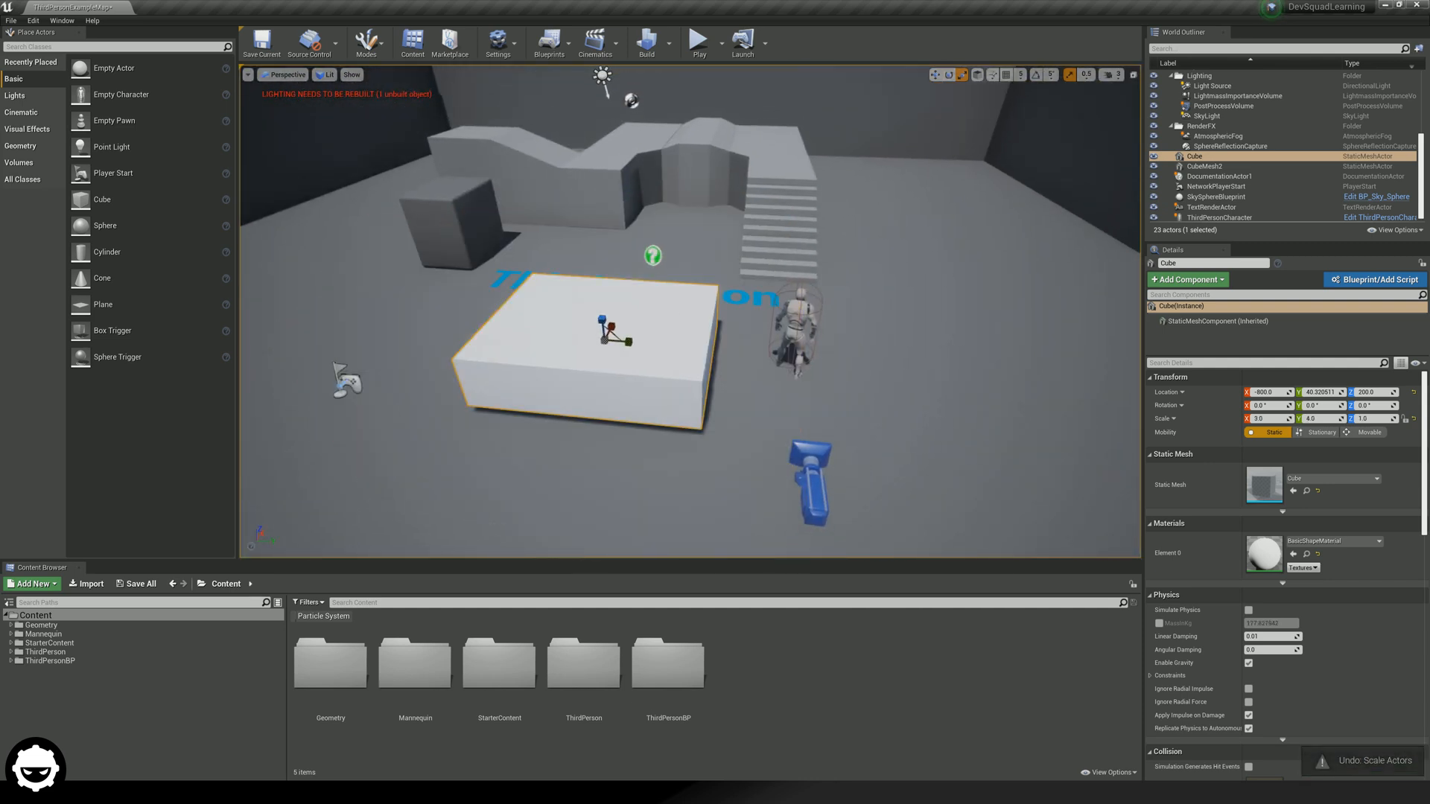
Turn off scale snapping and switch the transform gizmo to rotation
left_click(1086, 74)
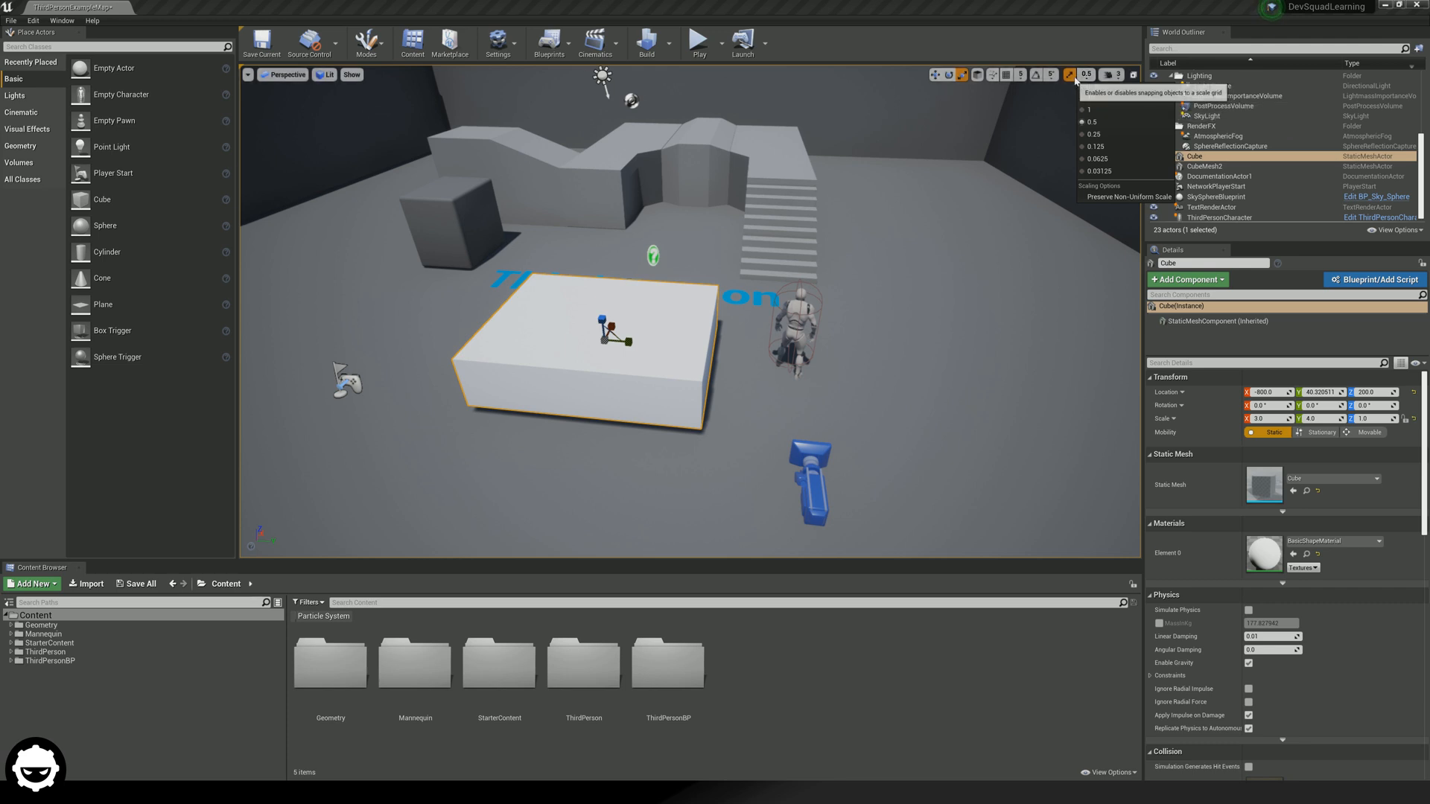
left_click(1071, 77)
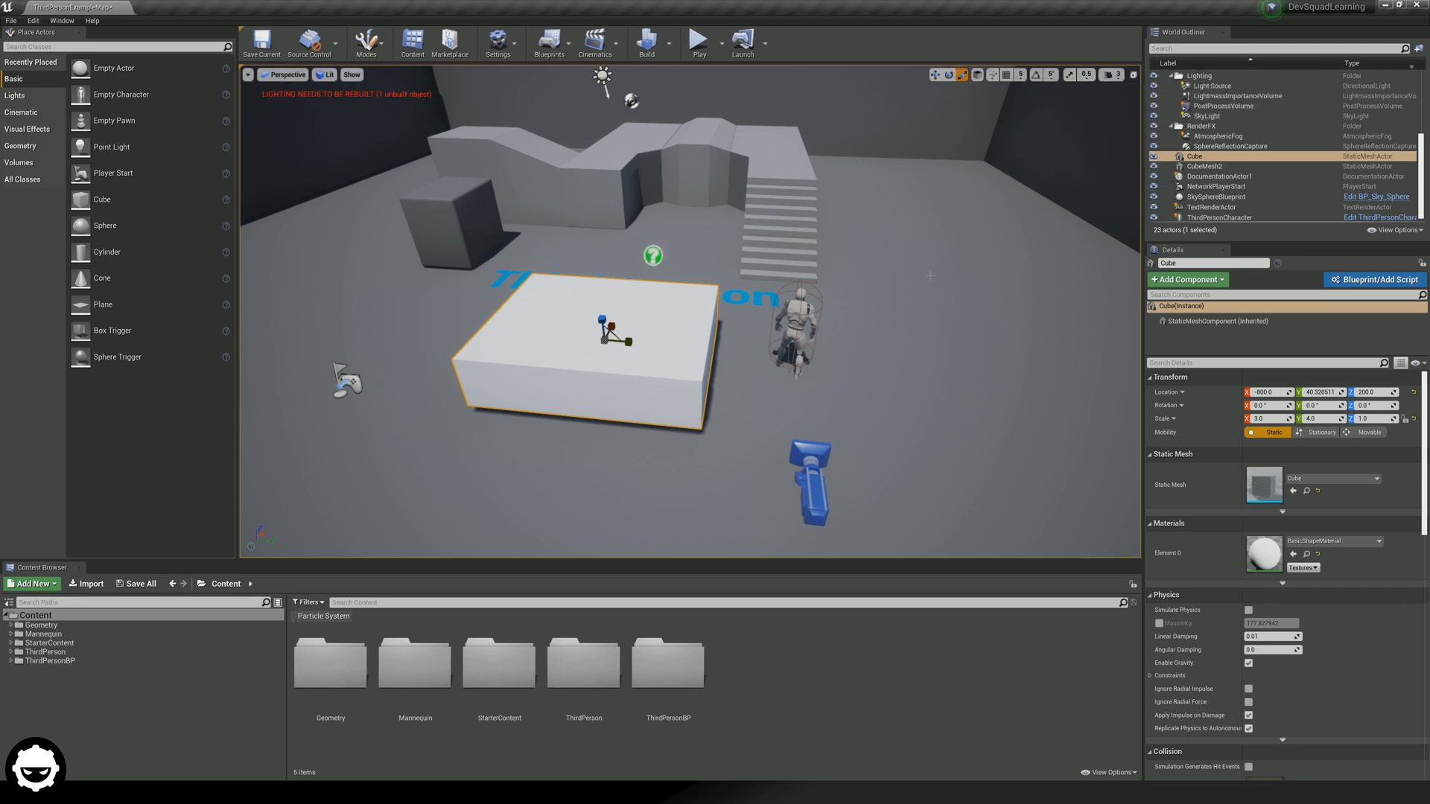
left_click(949, 75)
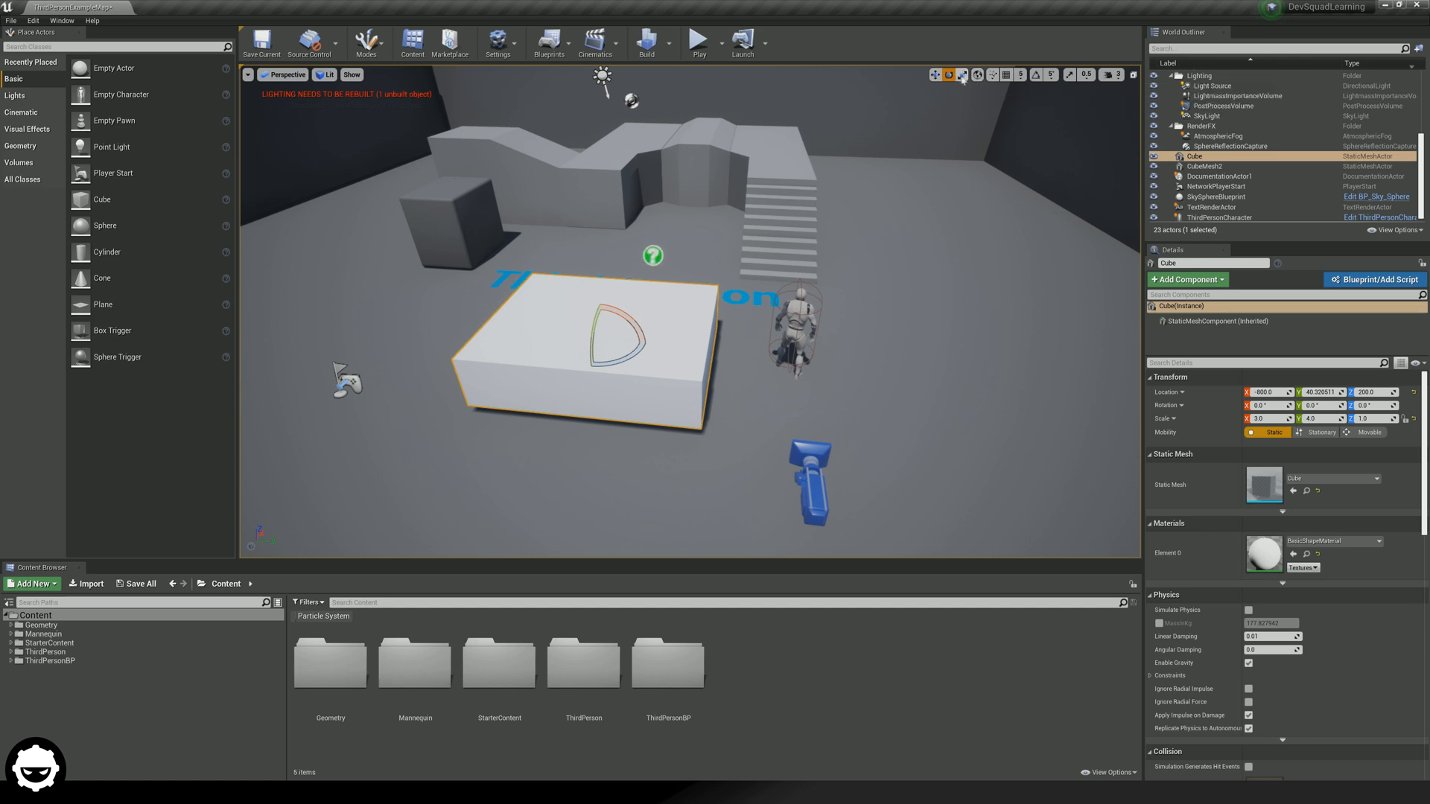
left_click(964, 77)
left_click(952, 77)
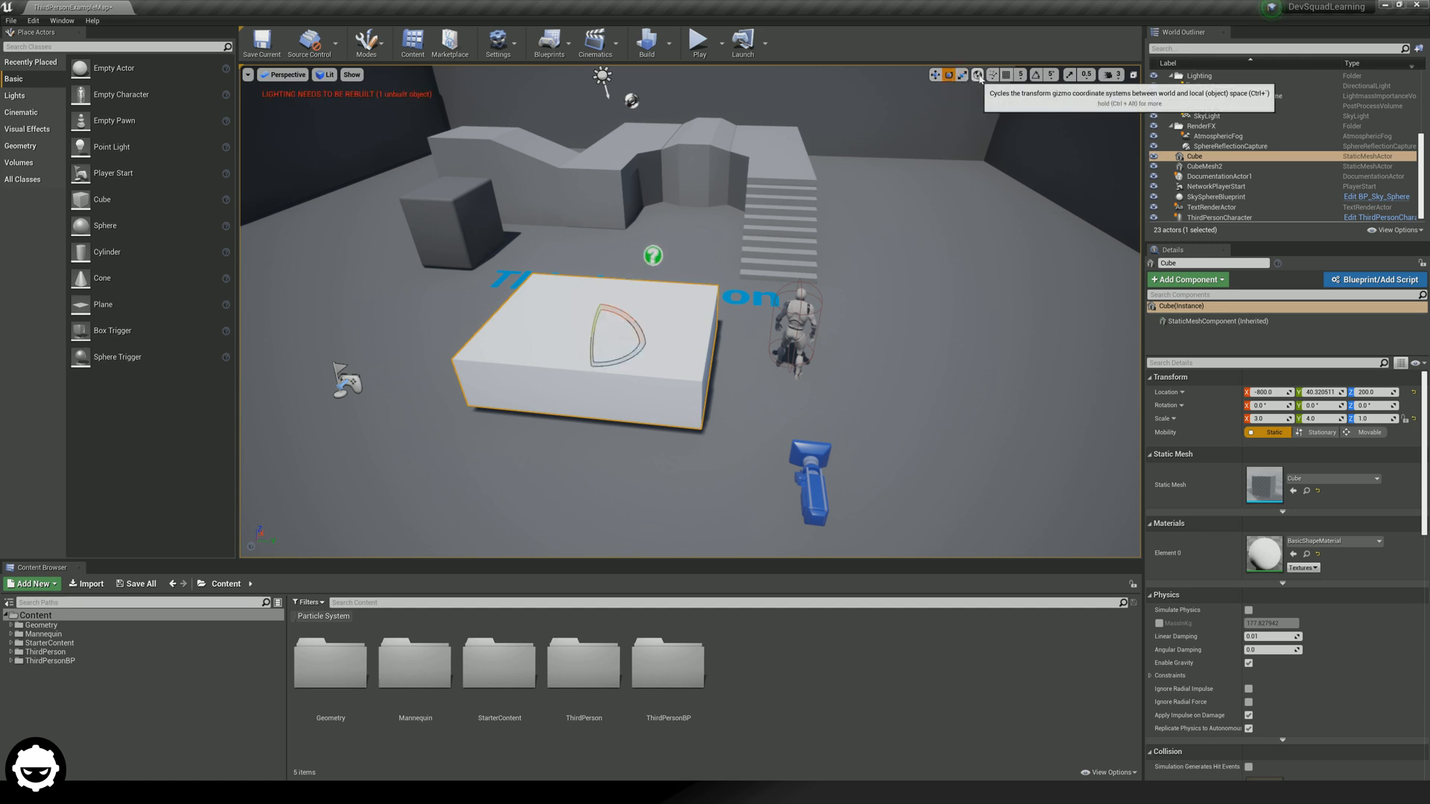
Rotate the flat box about X until it stands nearly upright, and turn it freely about a second axis
right_click_drag(745, 245, 611, 249)
key("w")
key("d")
key("s")
key("a")
left_click_drag(664, 287, 679, 347)
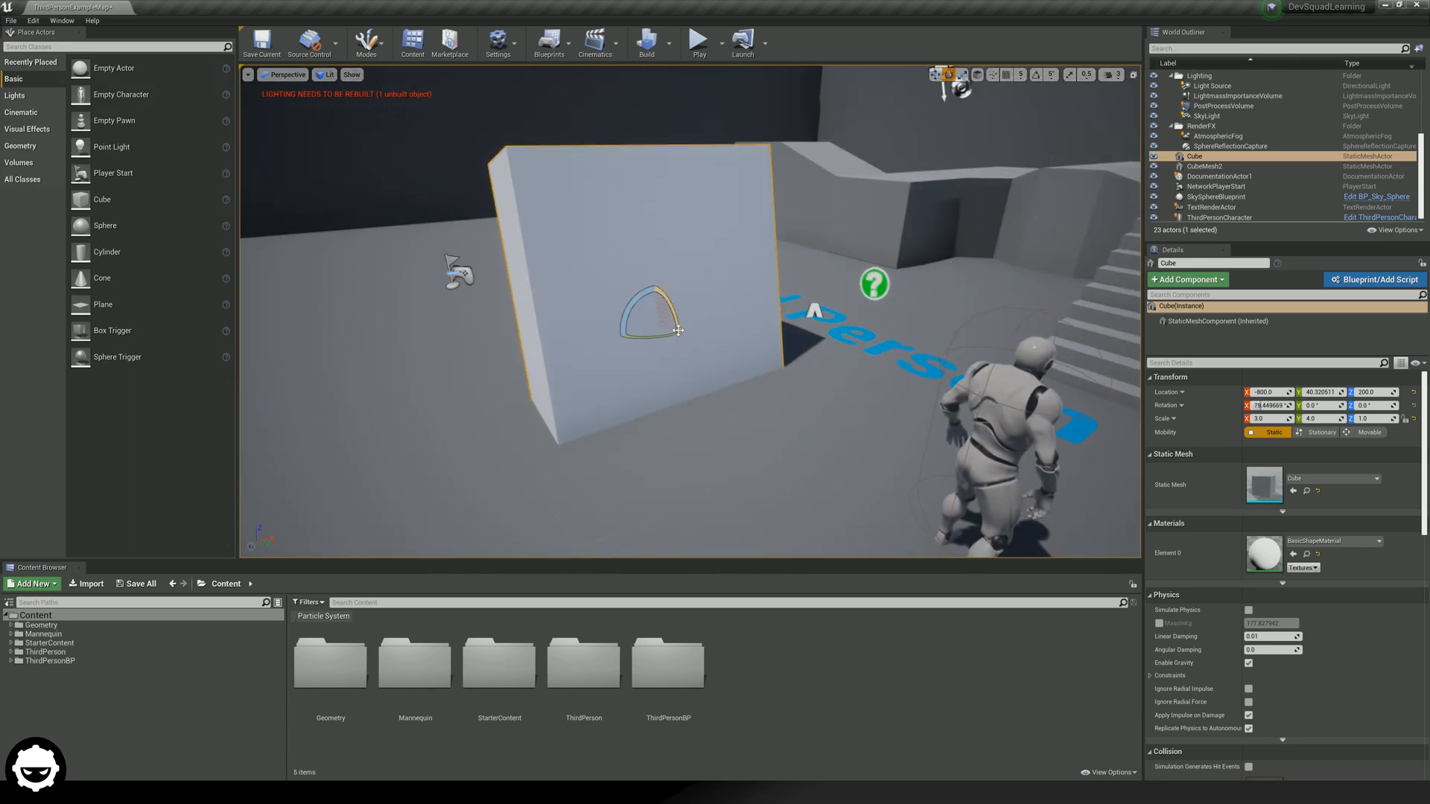
mouse_move(634, 305)
left_mouse_down()
mouse_move(669, 308)
mouse_move(650, 282)
mouse_move(641, 296)
left_mouse_up()
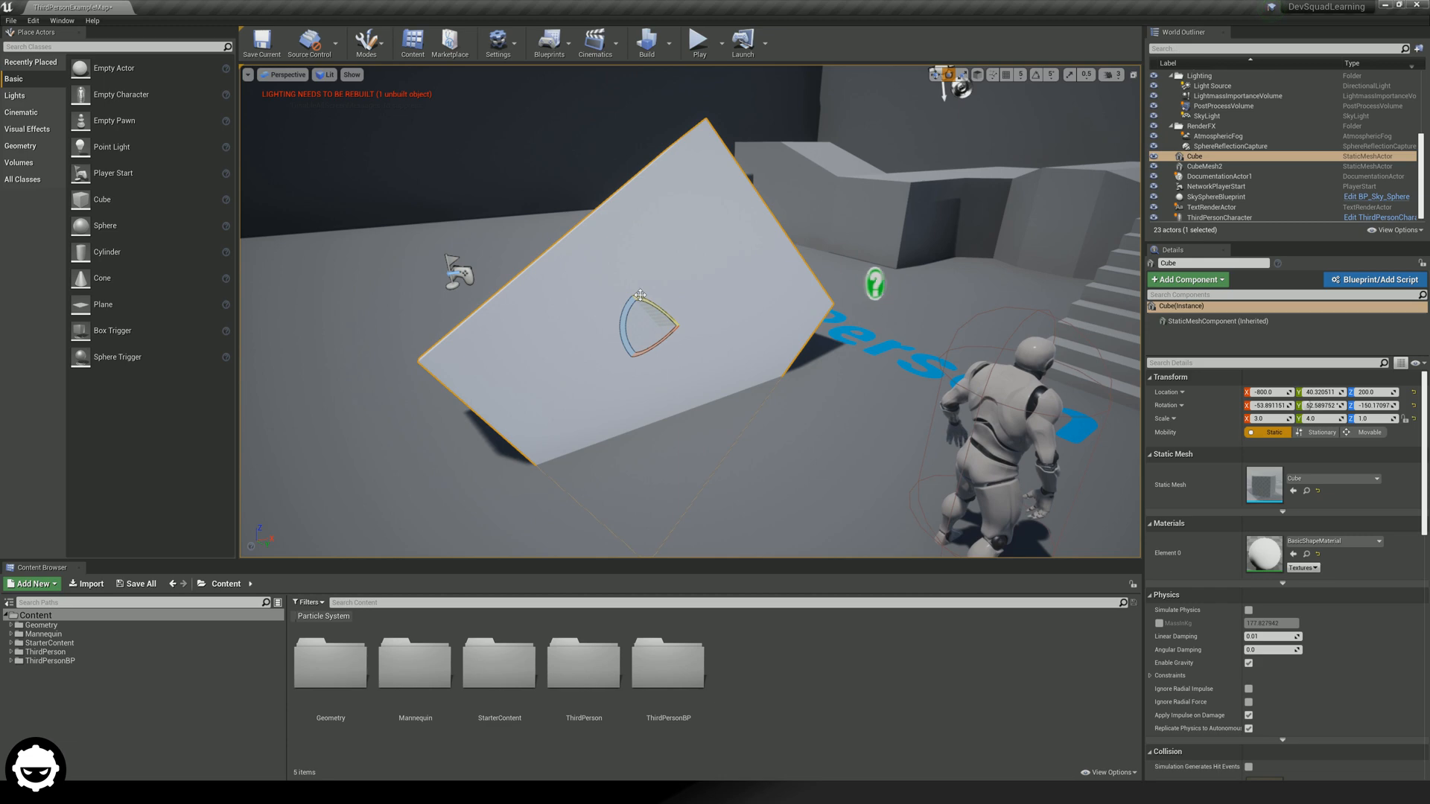
Rotate the tilted box further to about -68° in X, 13° in Y and -175° in Z
left_click_drag(625, 306, 624, 310)
right_click_drag(625, 311, 686, 265)
key("w")
key("s")
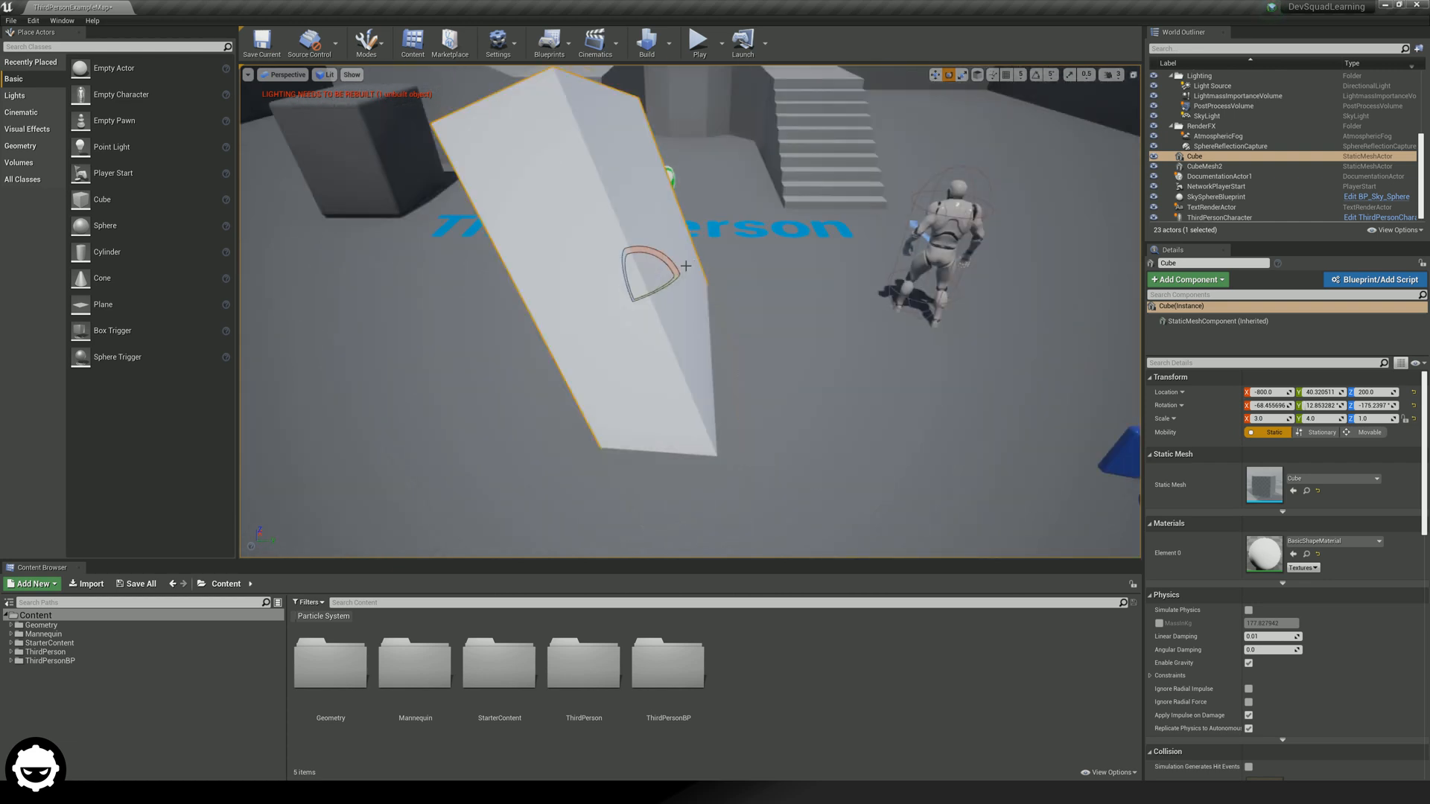
Rotate the box with the gizmo in world space, and rotate it again with the gizmo back in local space
left_click(979, 78)
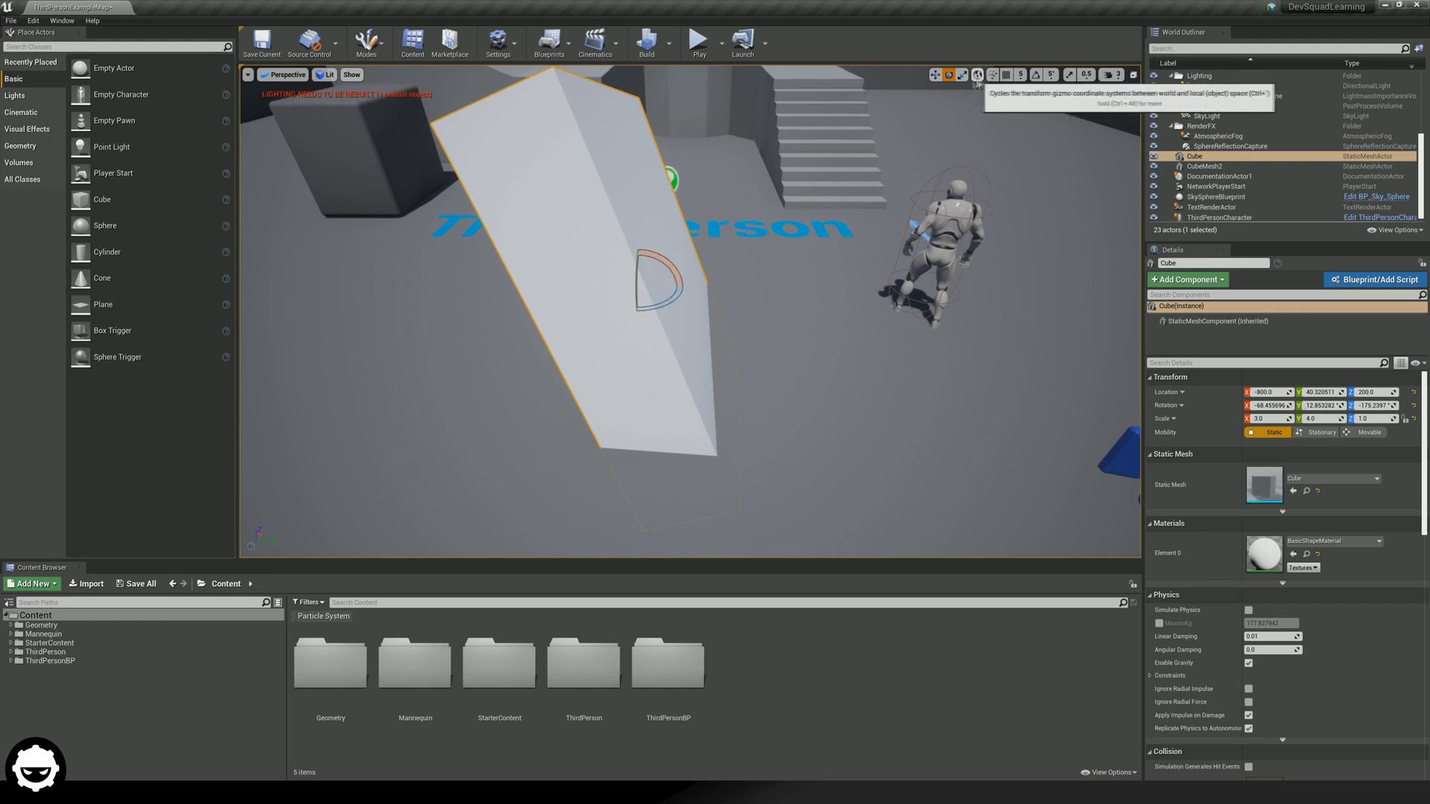
left_click_drag(667, 262, 734, 201)
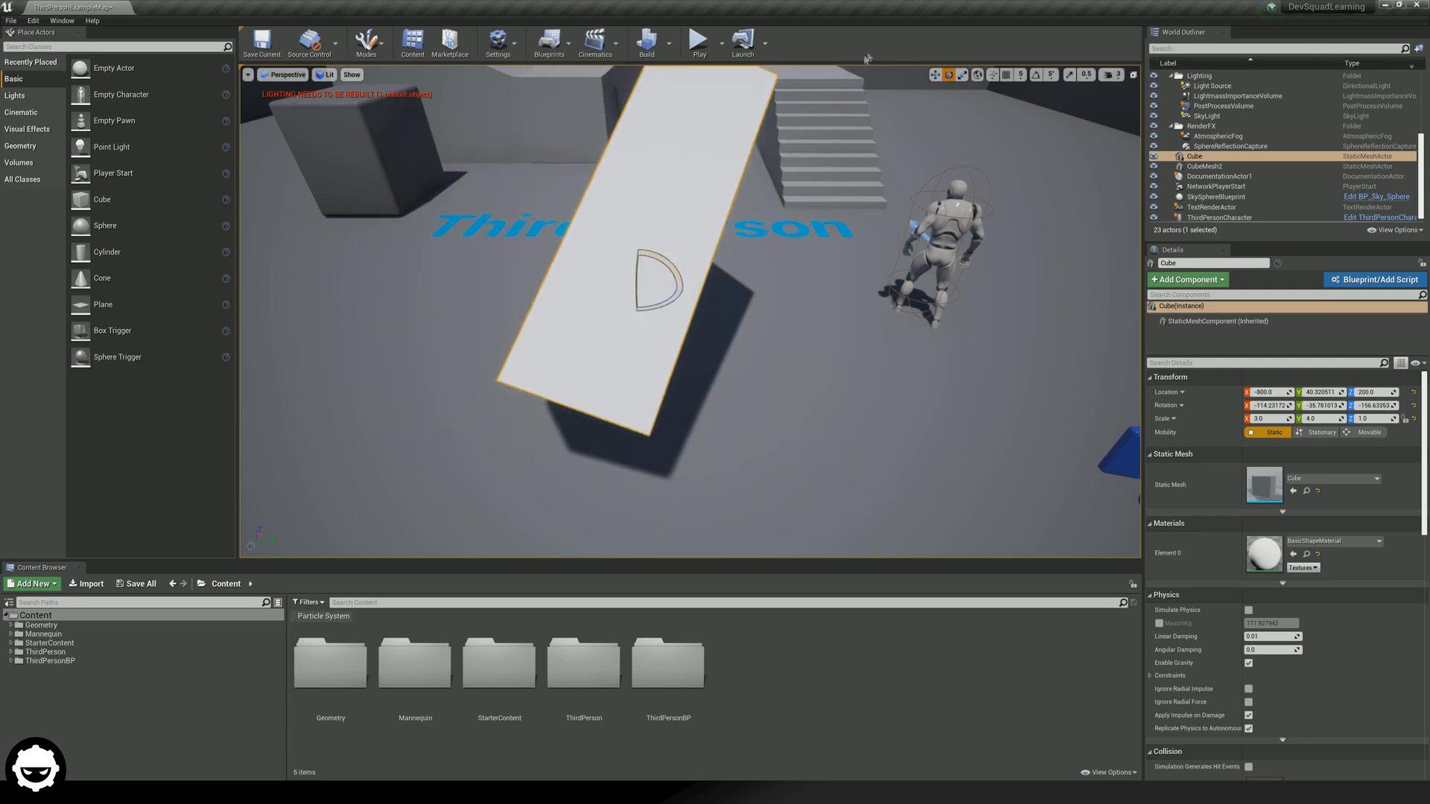
left_click(977, 75)
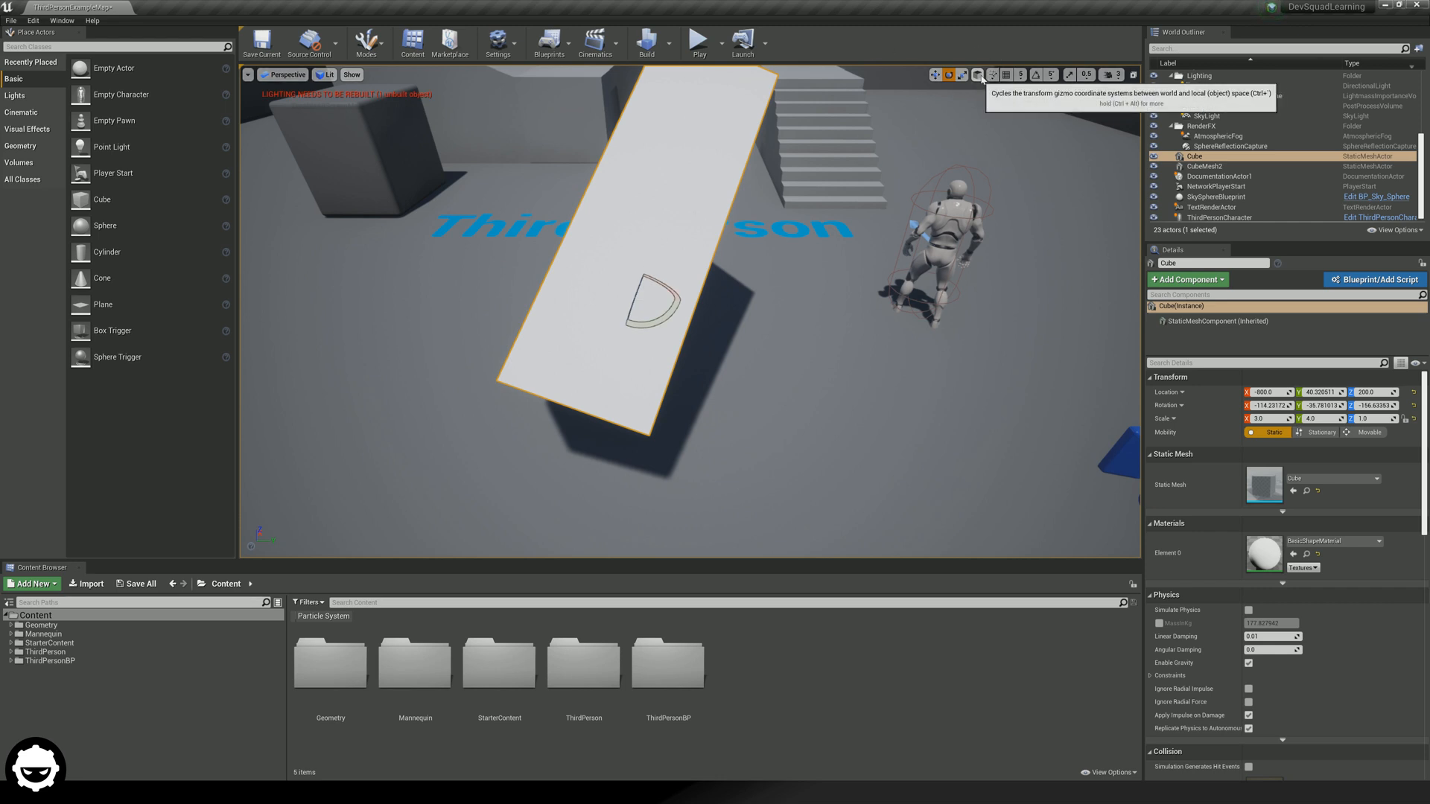
mouse_move(667, 285)
left_mouse_down()
mouse_move(647, 271)
mouse_move(677, 293)
left_mouse_up()
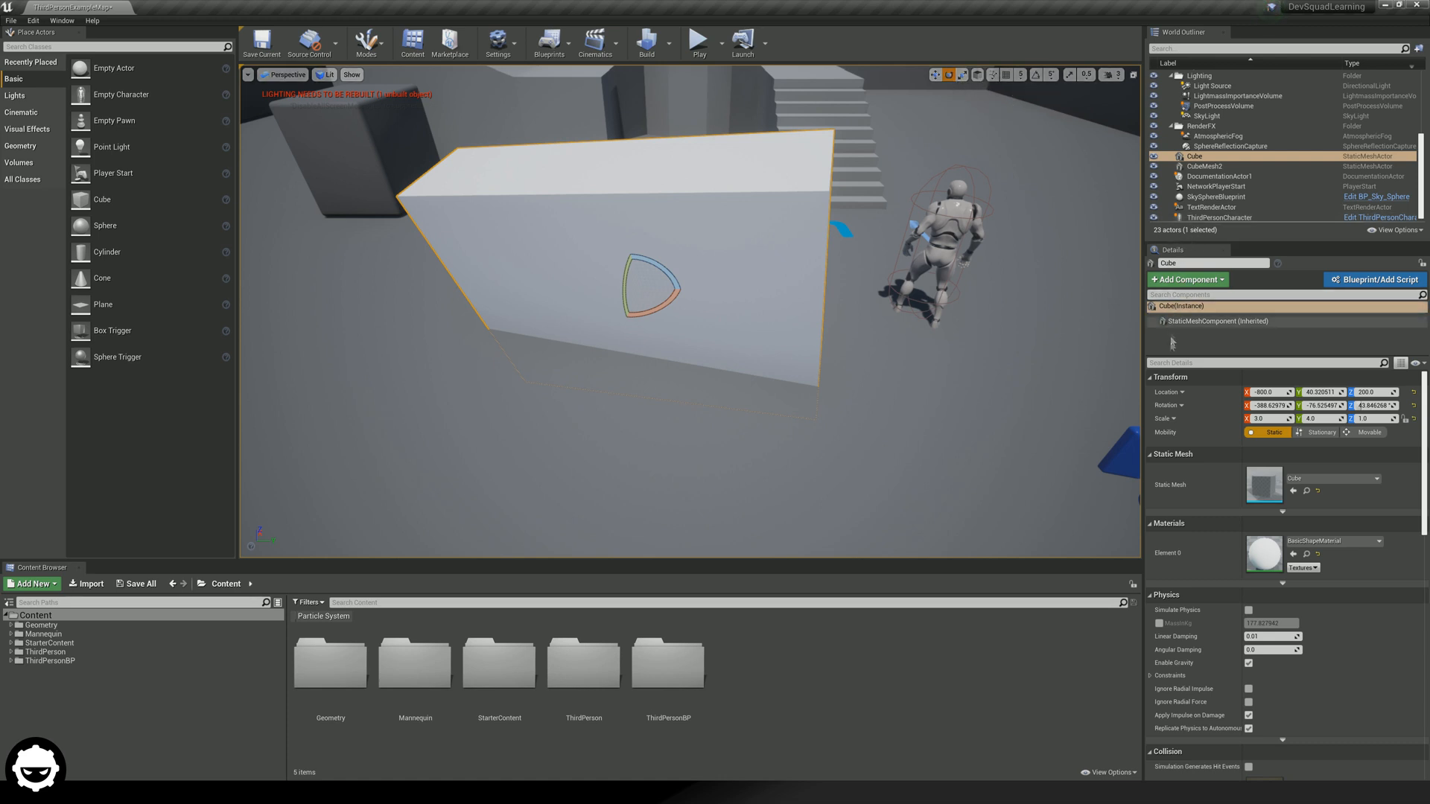
Set the box's scale to 1.0 in X, Y and Z, and its rotation to about 85° in X, 0° in Y and 6° in Z
left_click(1267, 419)
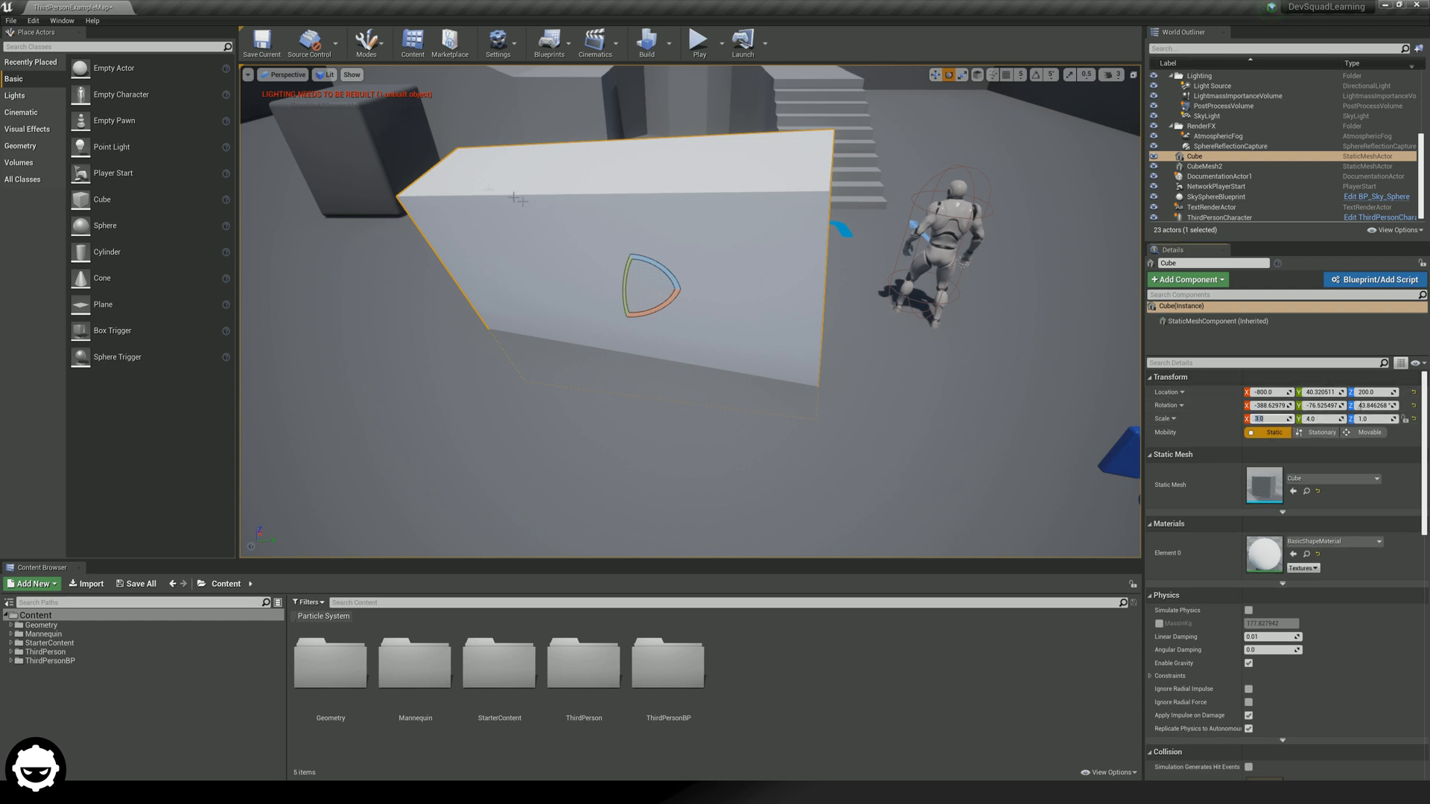
left_click(541, 243)
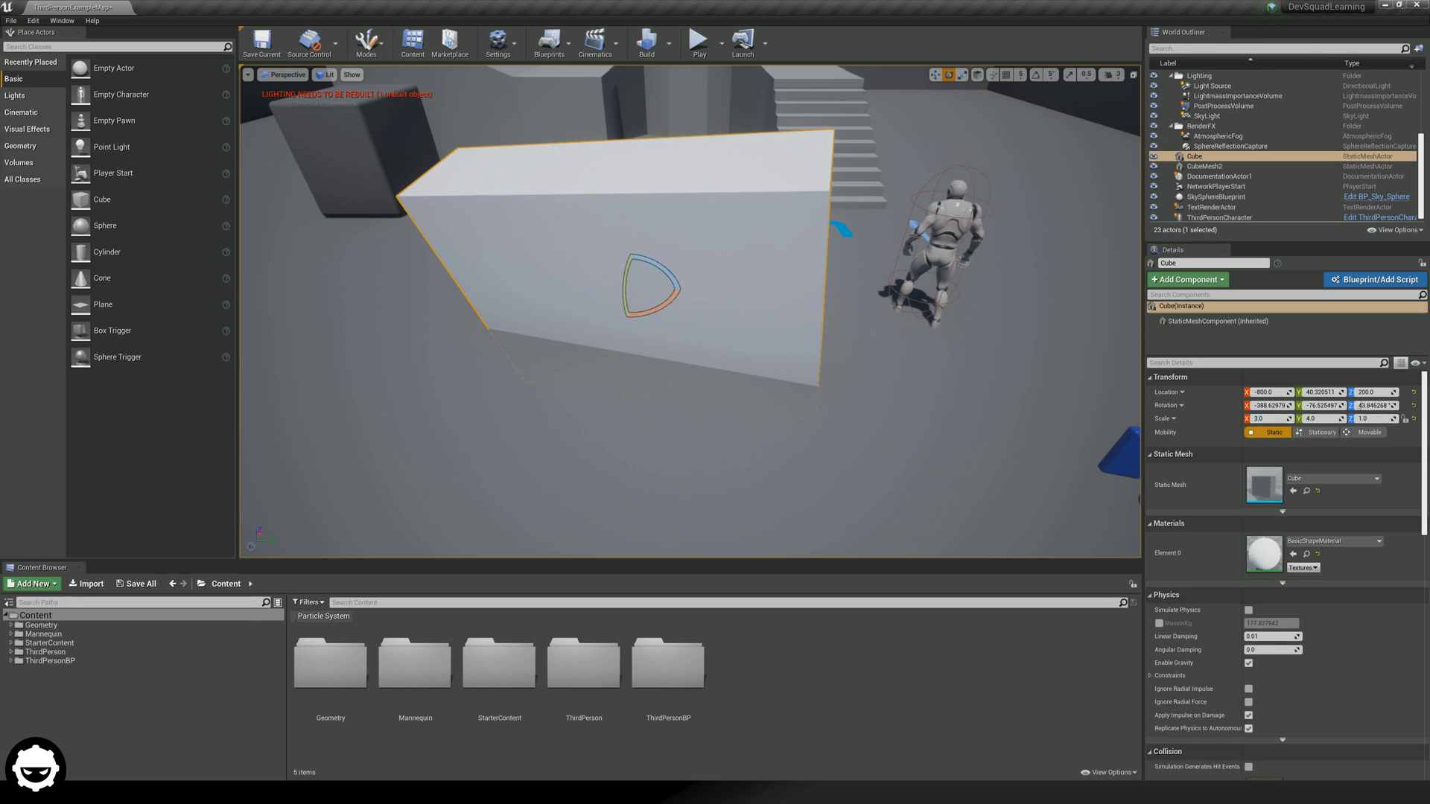
left_click(1267, 419)
type("1")
left_click(1328, 419)
type("1")
left_click(1367, 419)
type("1")
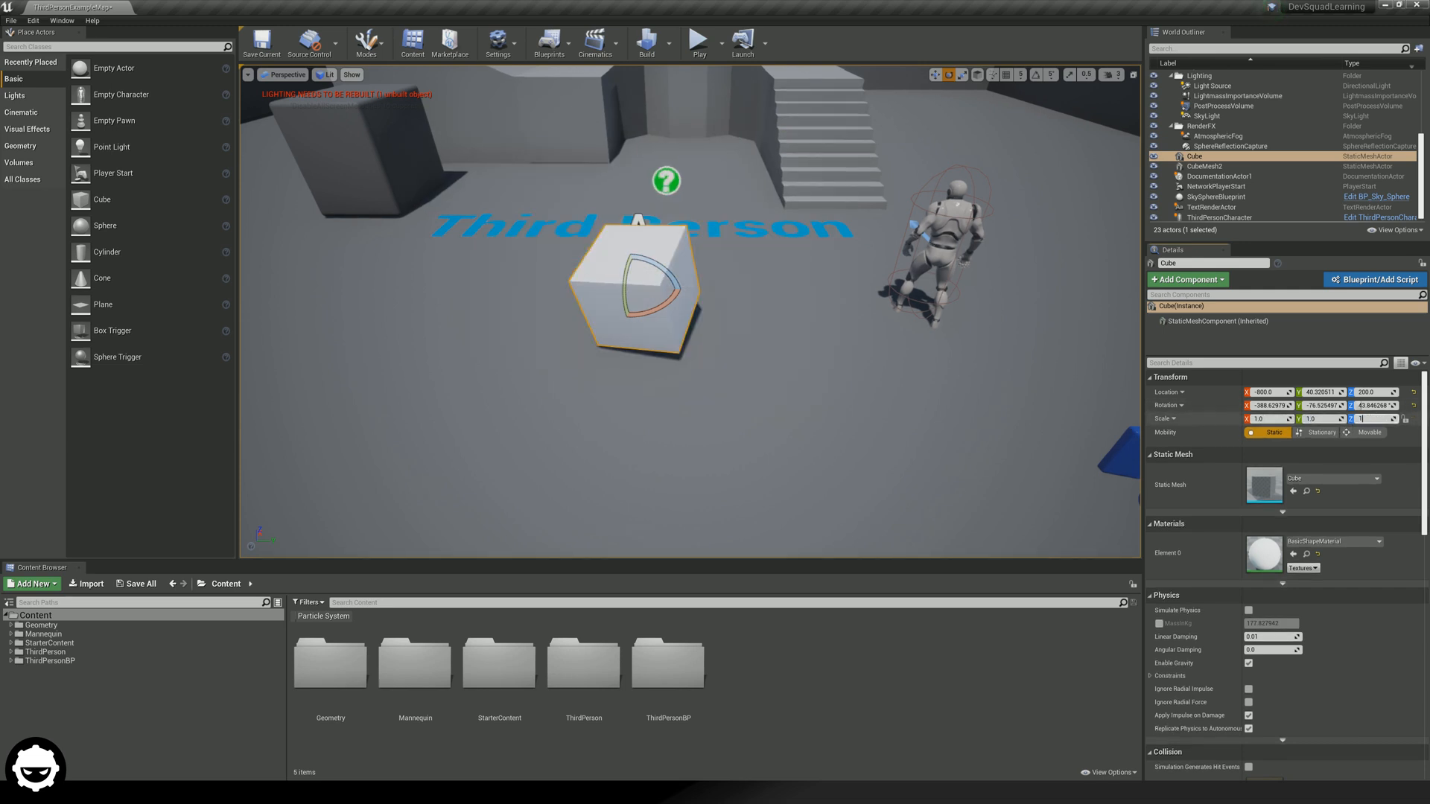
key("Return")
mouse_move(1276, 408)
left_mouse_down()
mouse_move(1289, 408)
mouse_move(1259, 406)
left_mouse_up()
mouse_move(1361, 406)
left_mouse_down()
mouse_move(1390, 406)
mouse_move(1370, 406)
left_mouse_up()
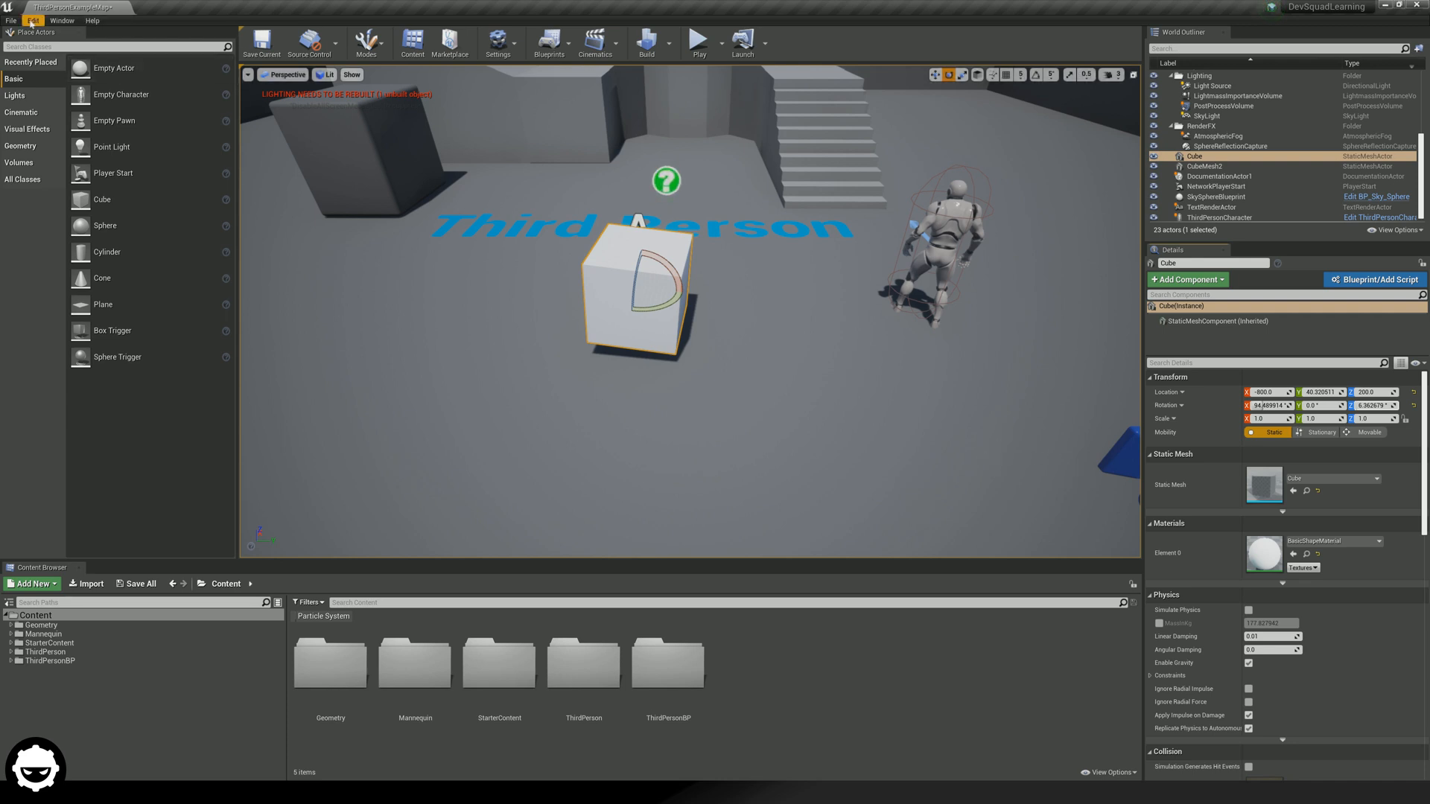
Place a point light on the floor beside the cube and raise it to a Z location of about 386
left_click(18, 96)
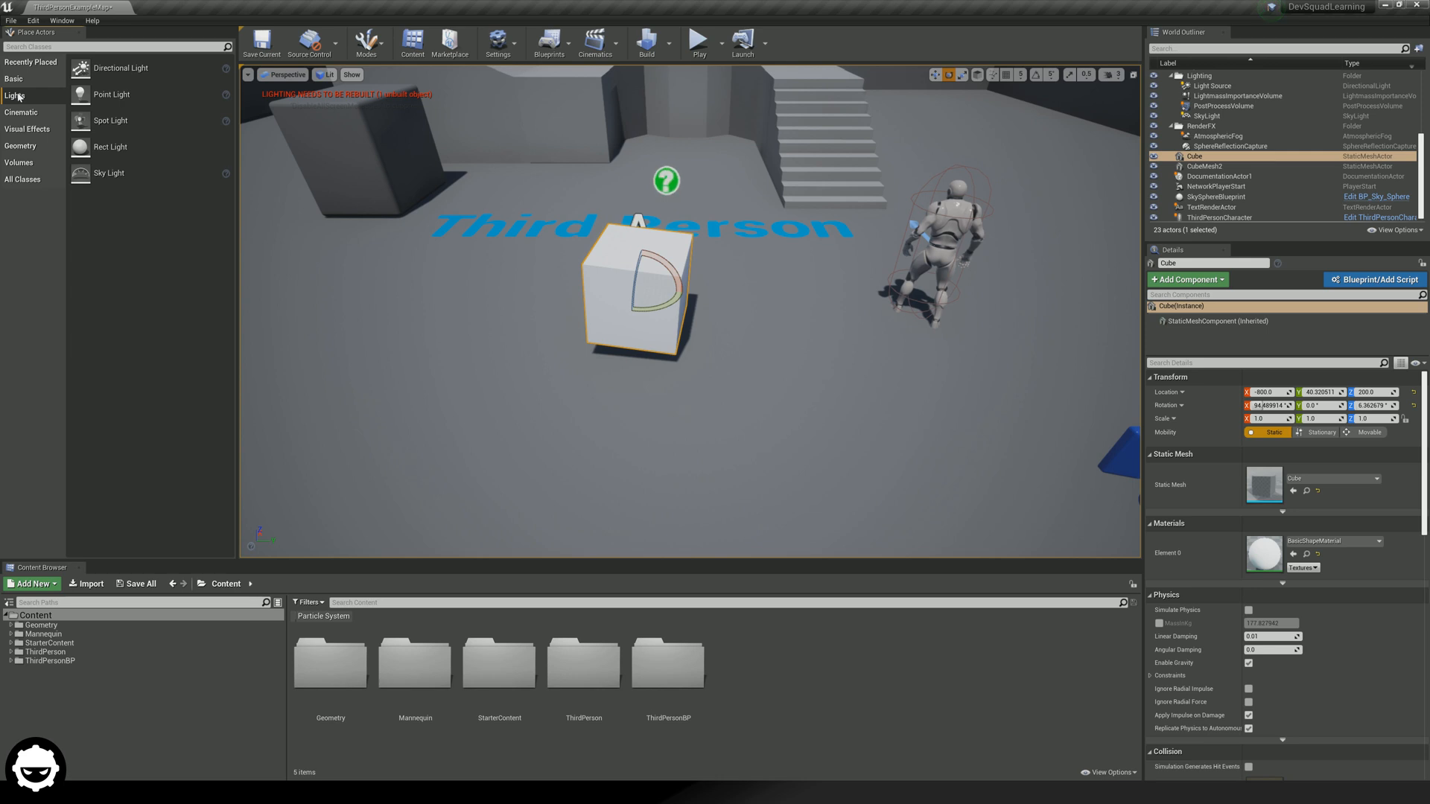
left_click_drag(128, 93, 777, 298)
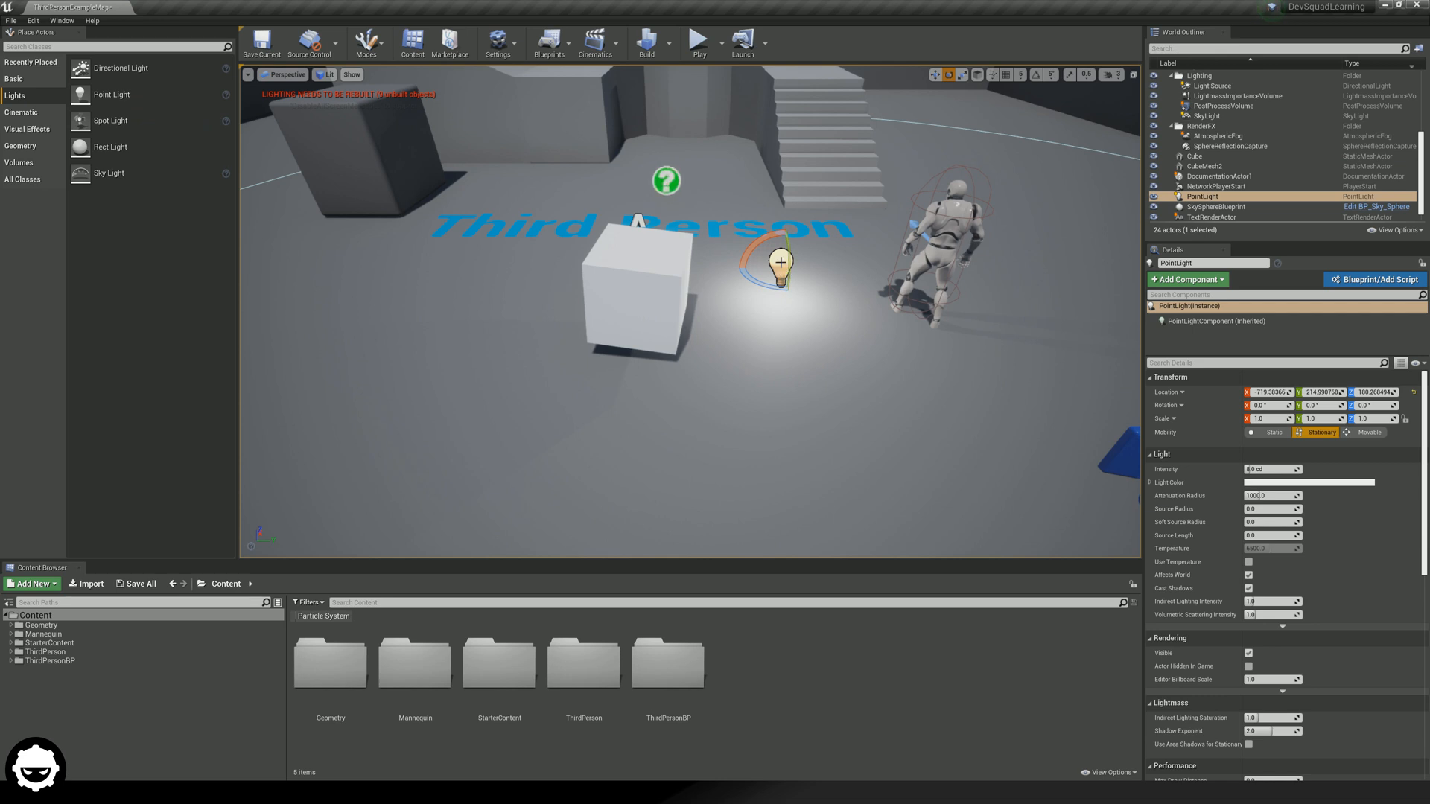
left_click(936, 75)
left_click_drag(782, 244, 806, 88)
right_click_drag(807, 111, 707, 111)
right_click_drag(851, 217, 856, 217)
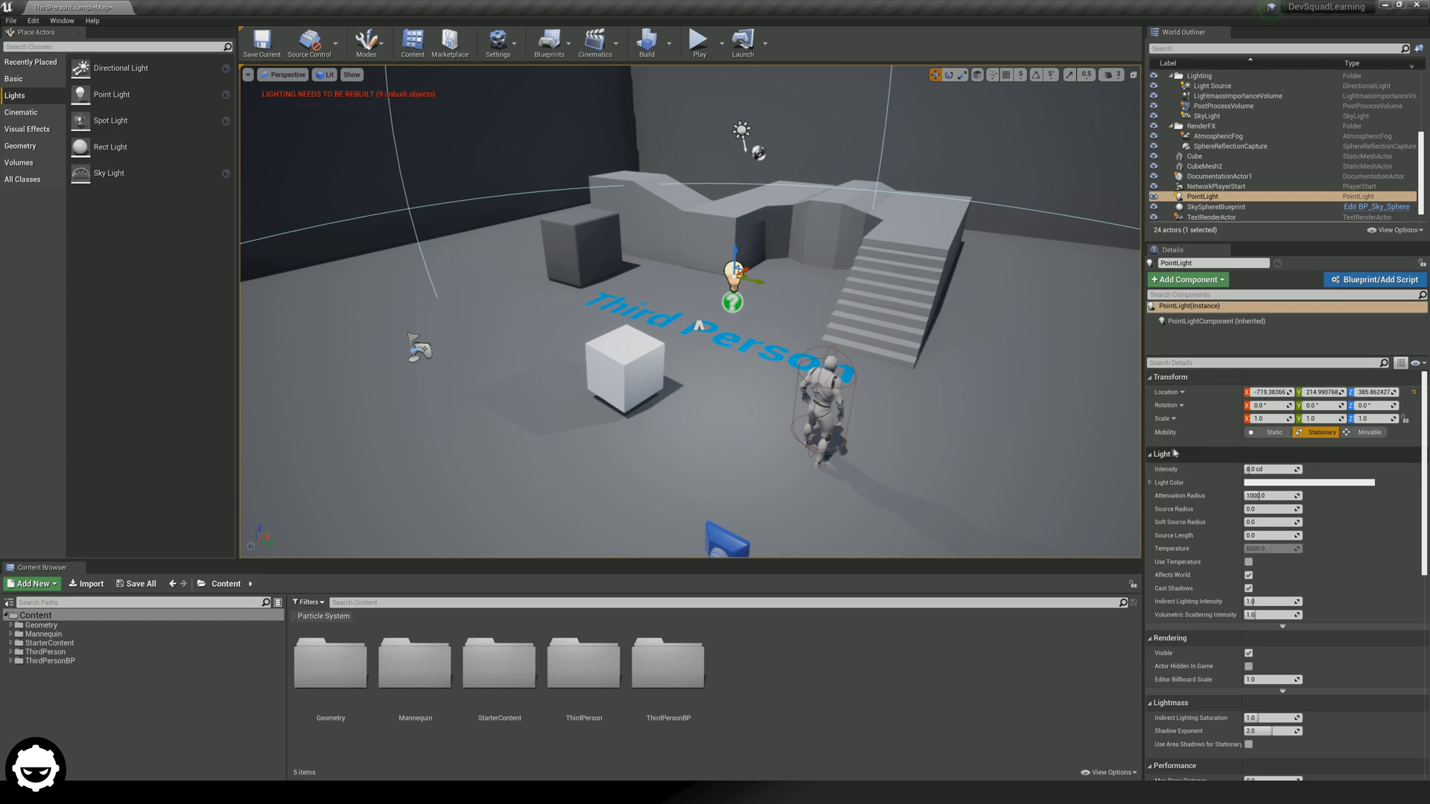
Try an intensity of 20 for the point light, and set it to 500 cd
left_click(1278, 469)
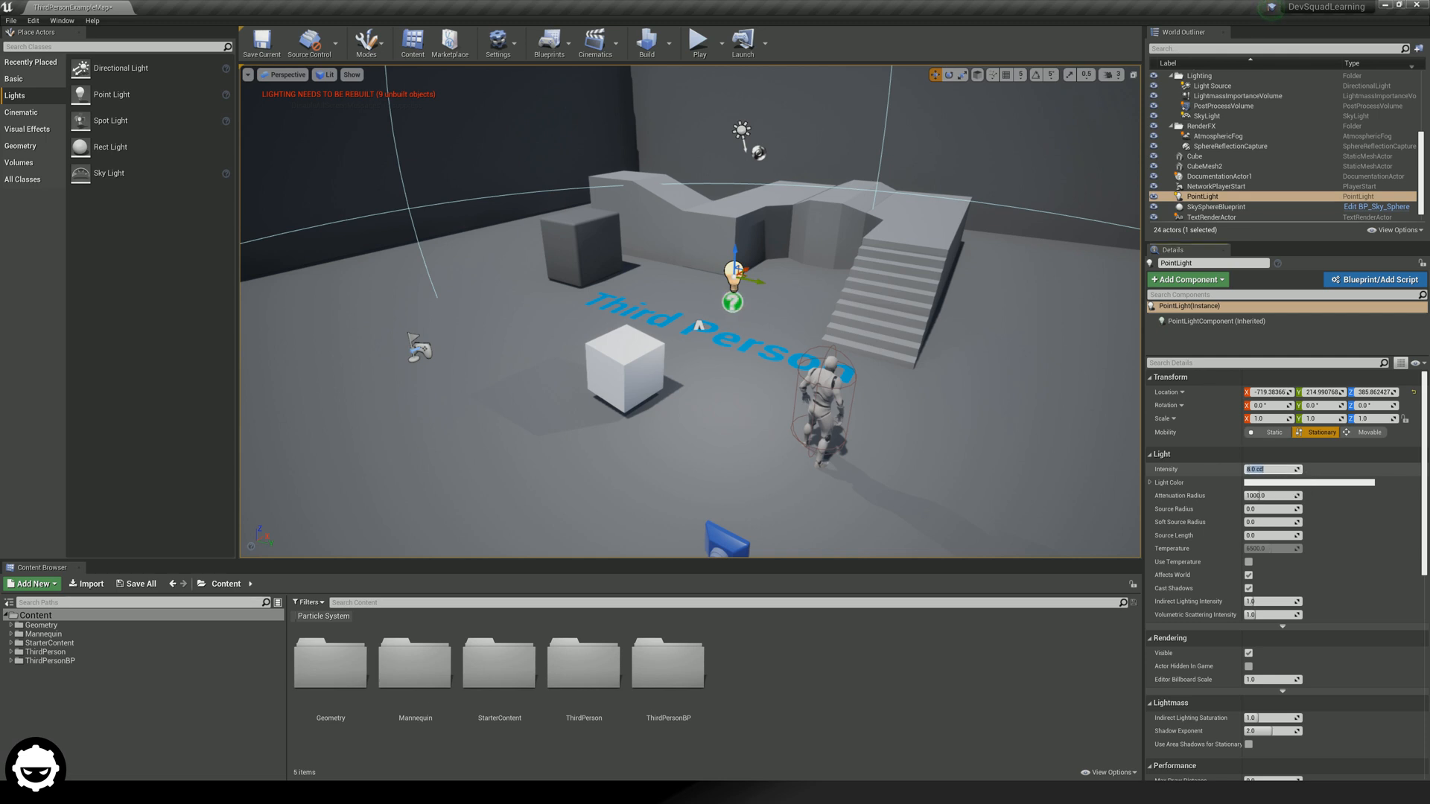
type("20")
key("Return")
type("500")
key("Return")
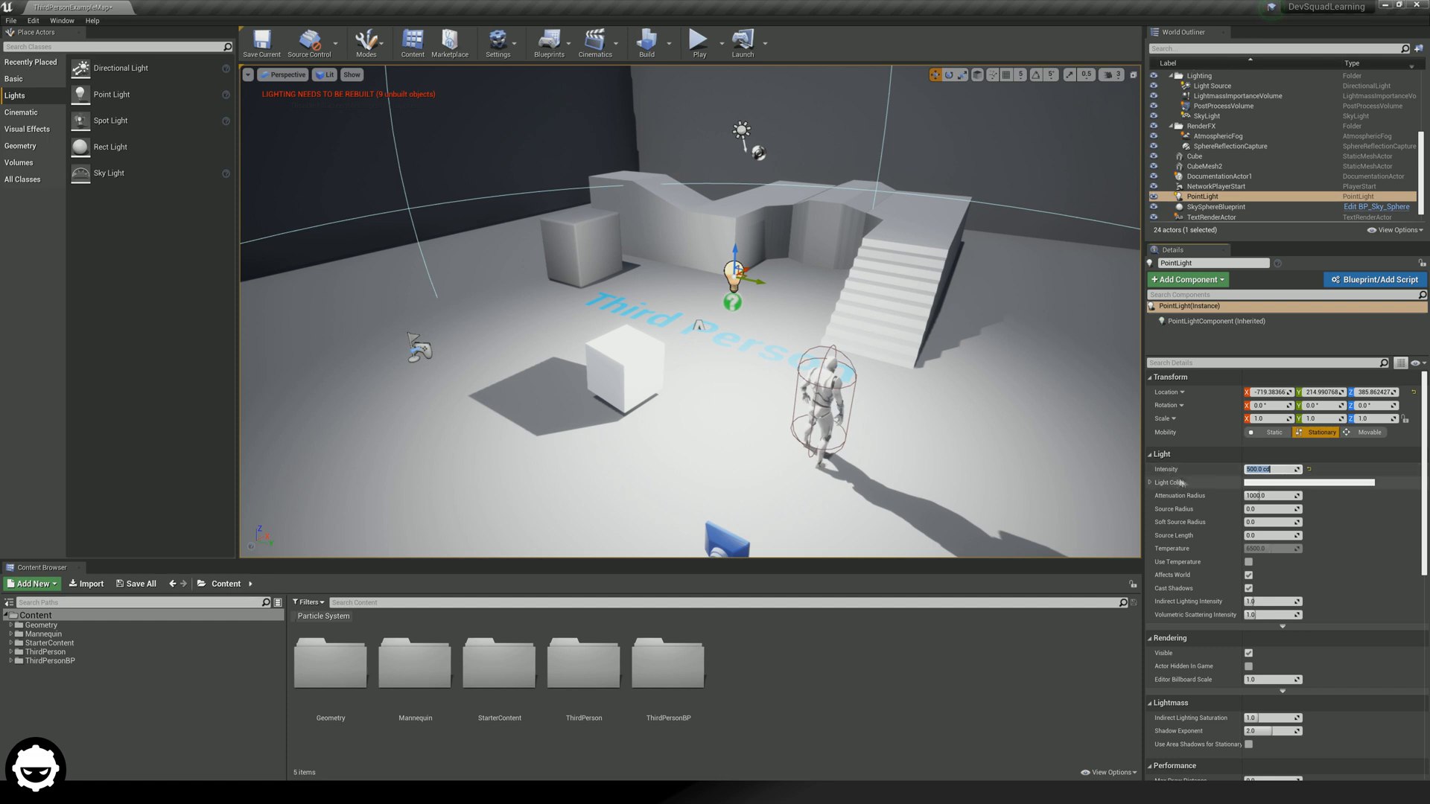
Change the point light's color to pale pink, and delete the light from the level
left_click(1256, 485)
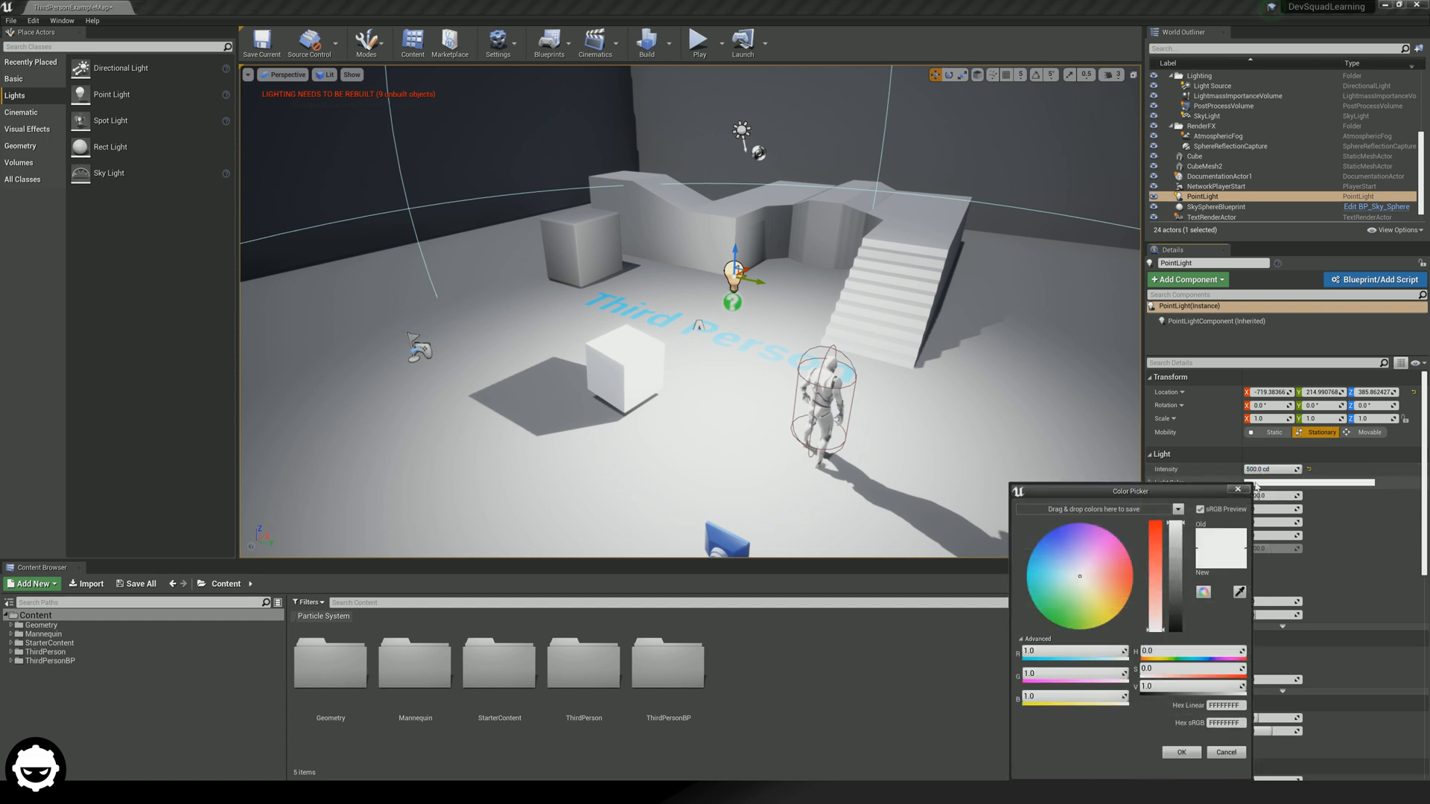
left_click(1039, 577)
left_click_drag(1039, 577, 1089, 558)
left_click(1182, 754)
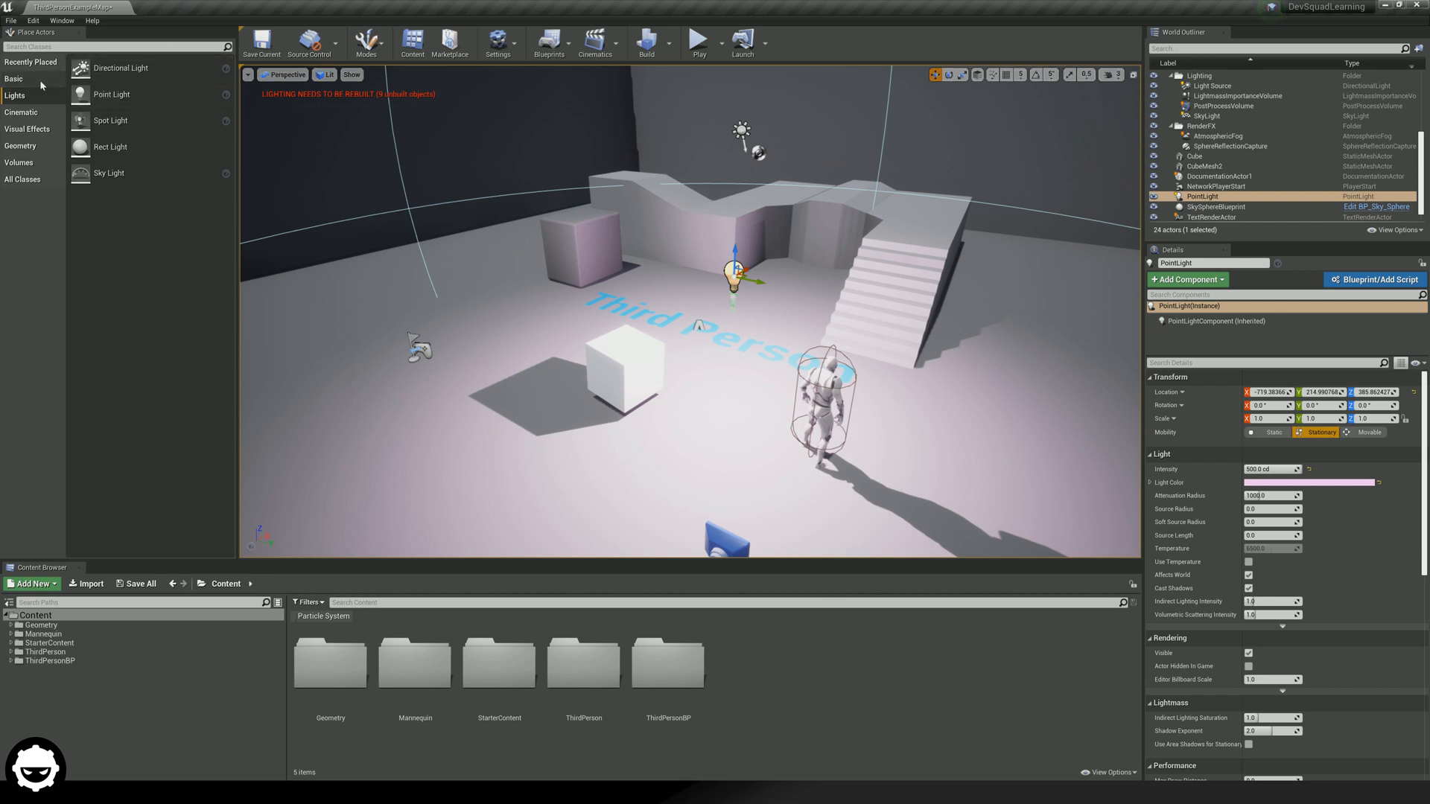
key("Delete")
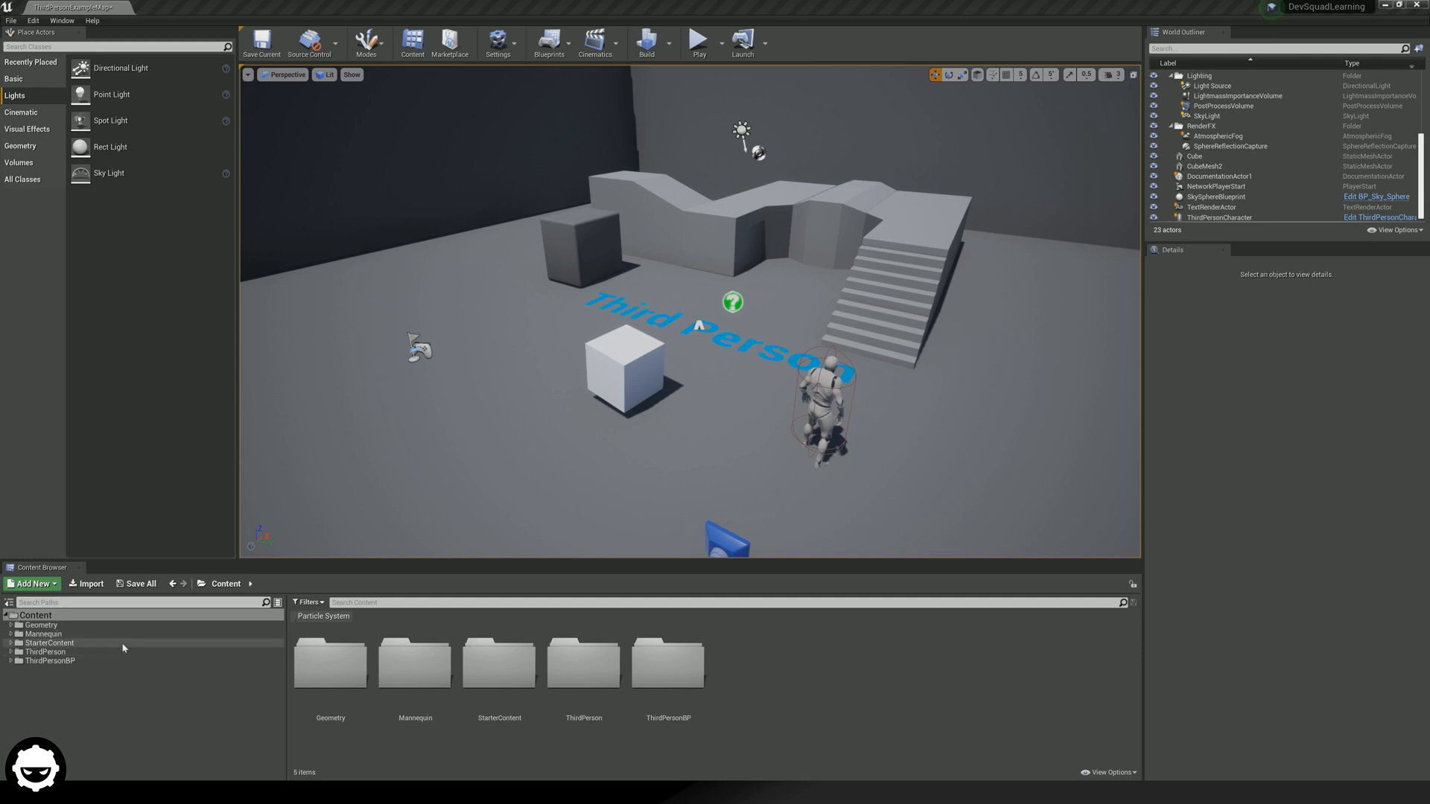
Remove the Particle System filter from the Content folder's asset view
left_click(91, 617)
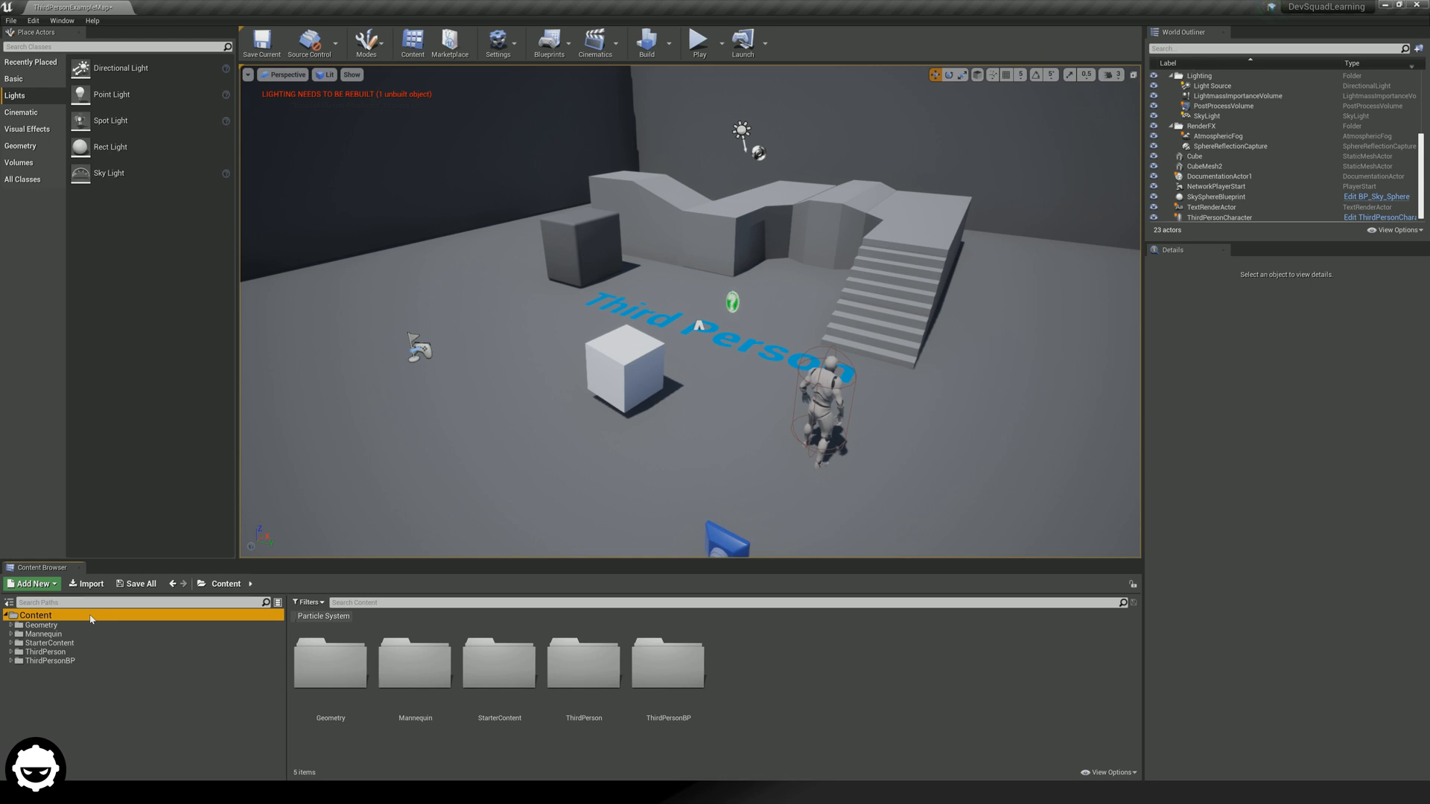
left_click(306, 603)
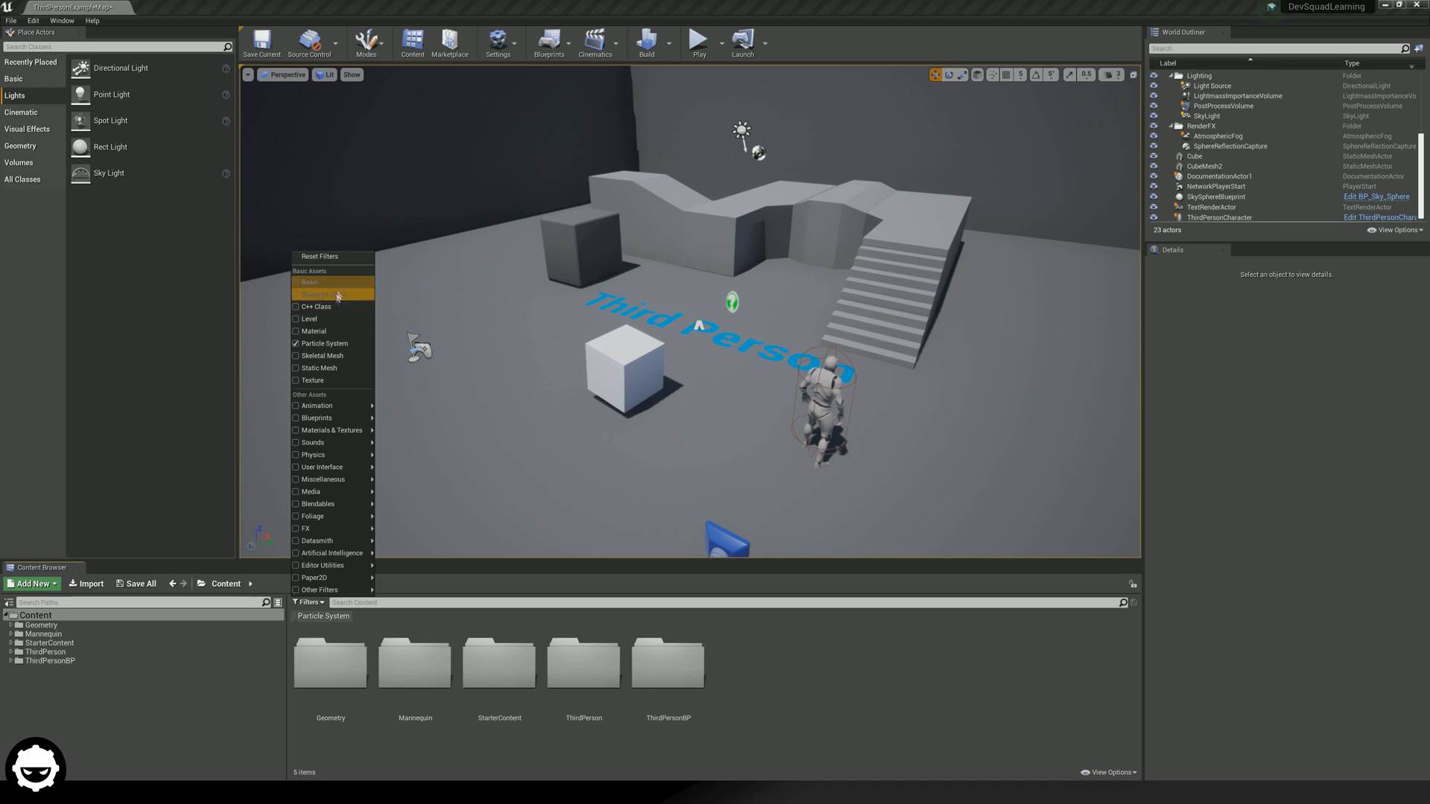
left_click(325, 344)
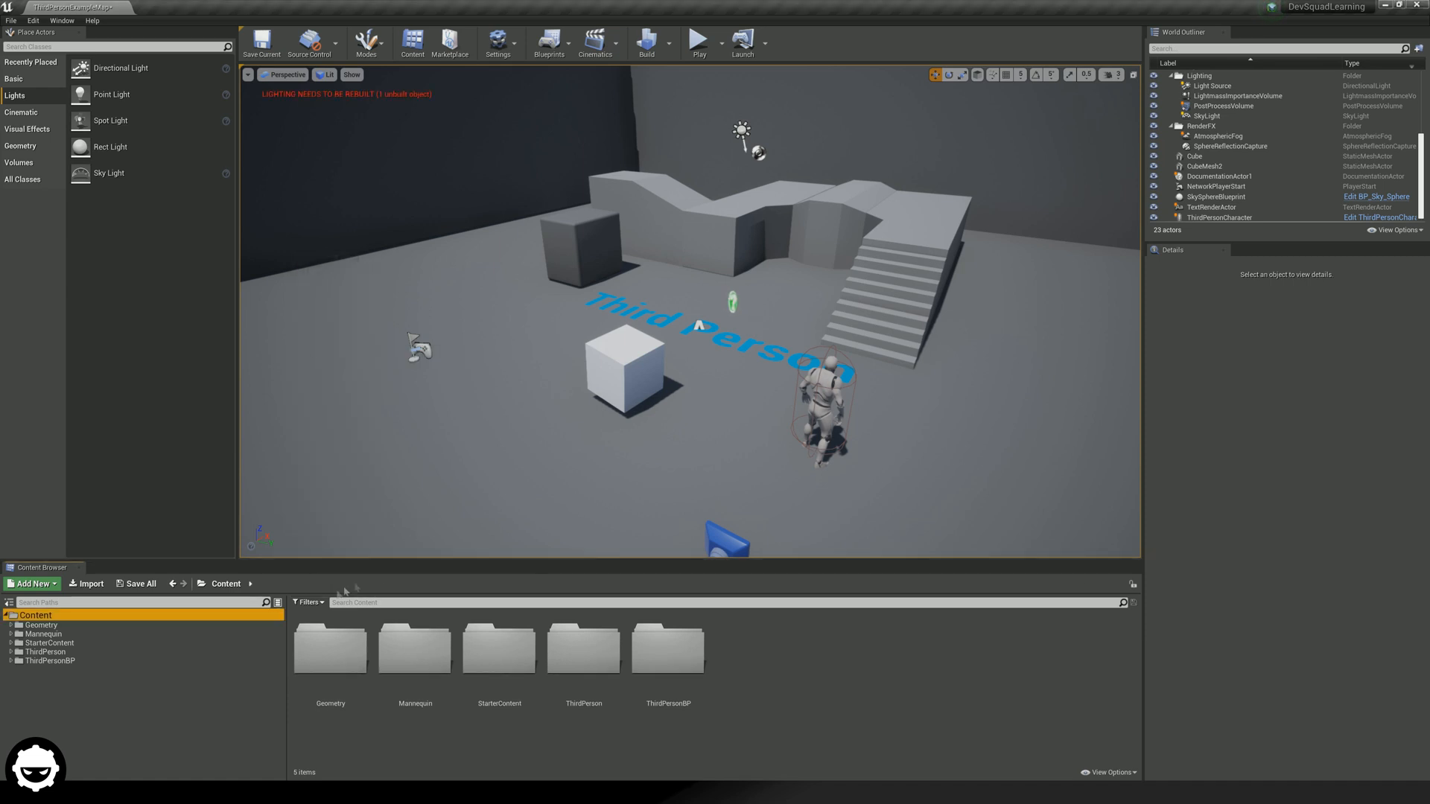
Filter the content by Material, browse the materials, and remove the Material filter again
left_click(308, 602)
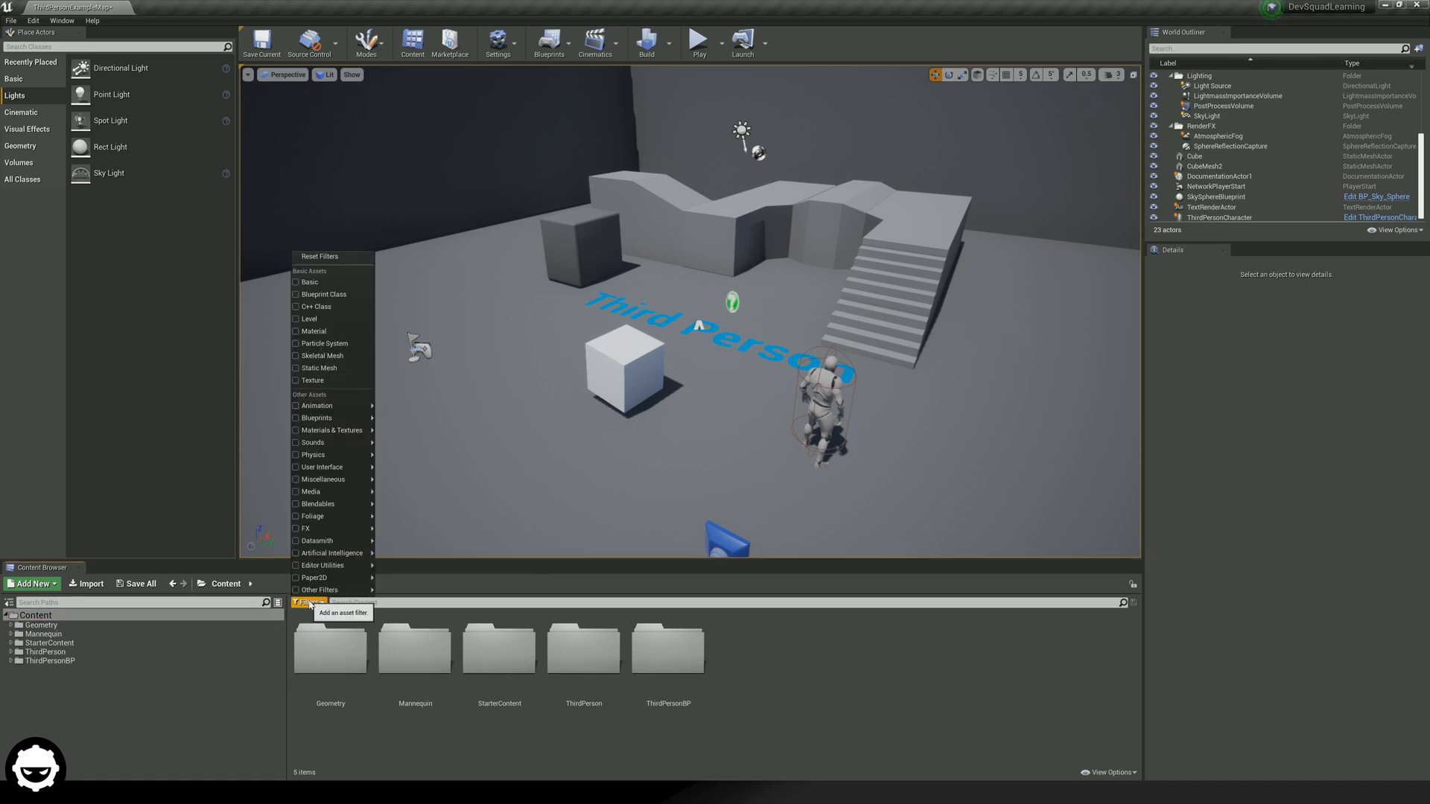
left_click(319, 331)
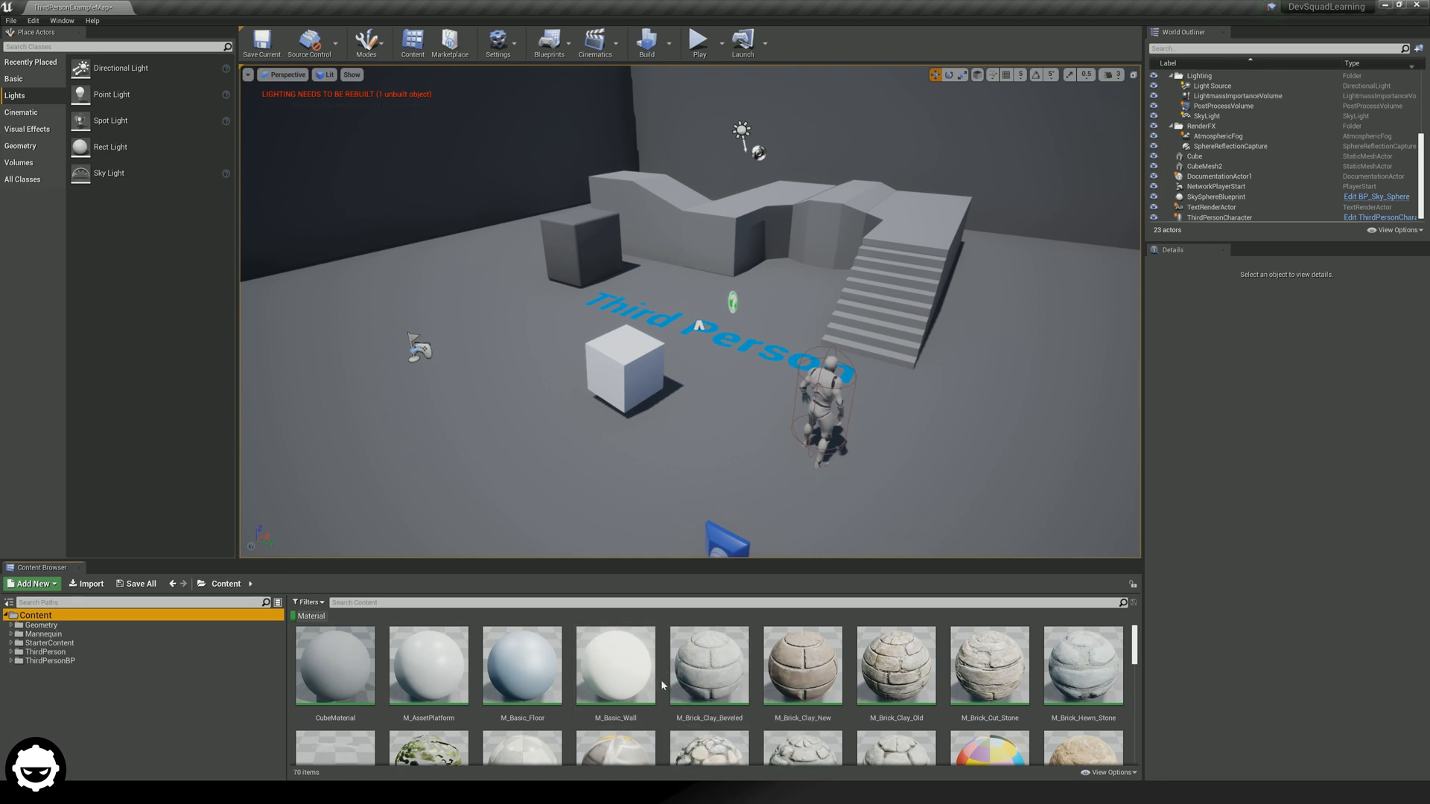
mouse_move(1134, 657)
left_mouse_down()
mouse_move(1135, 681)
mouse_move(1134, 647)
left_mouse_up()
right_click(312, 617)
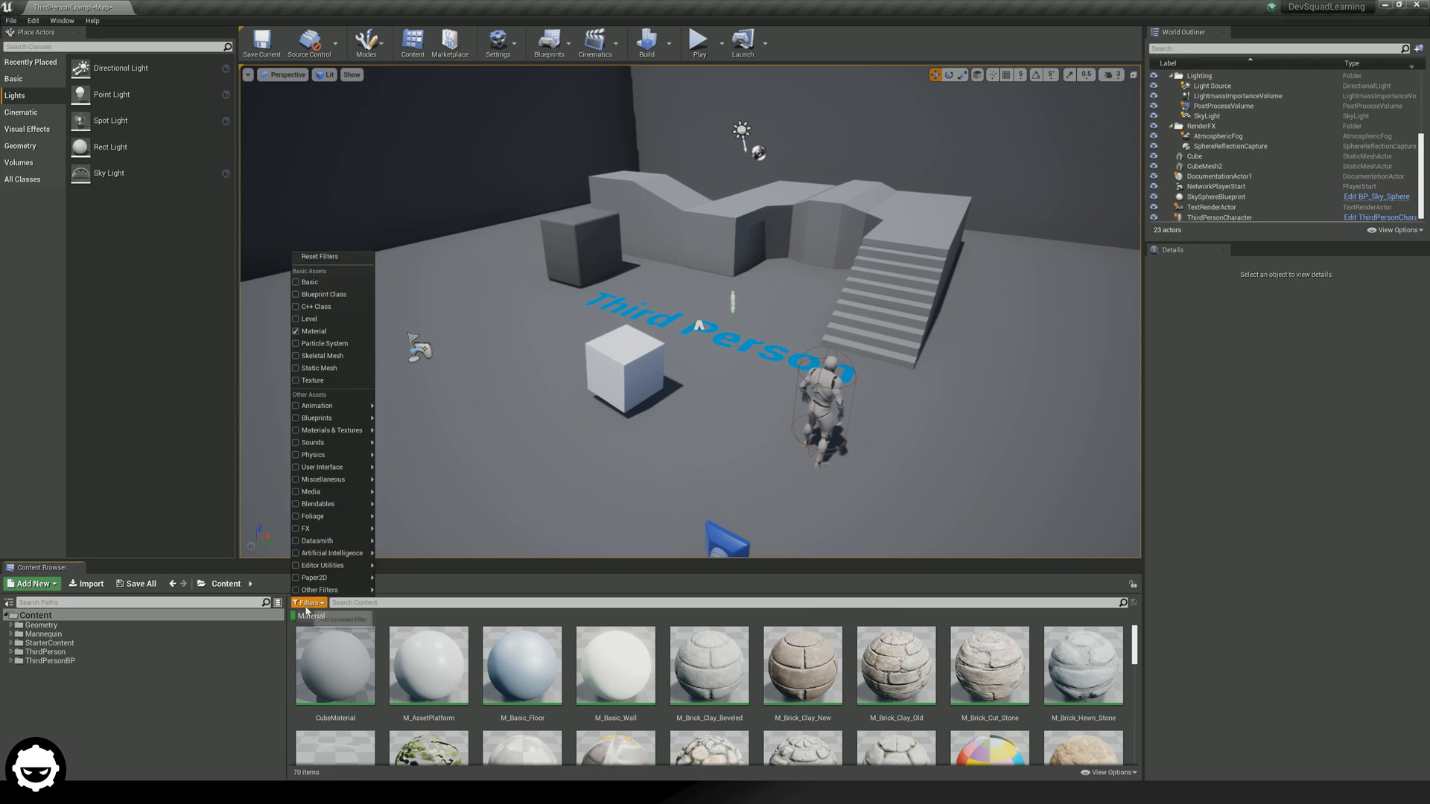
left_click(308, 622)
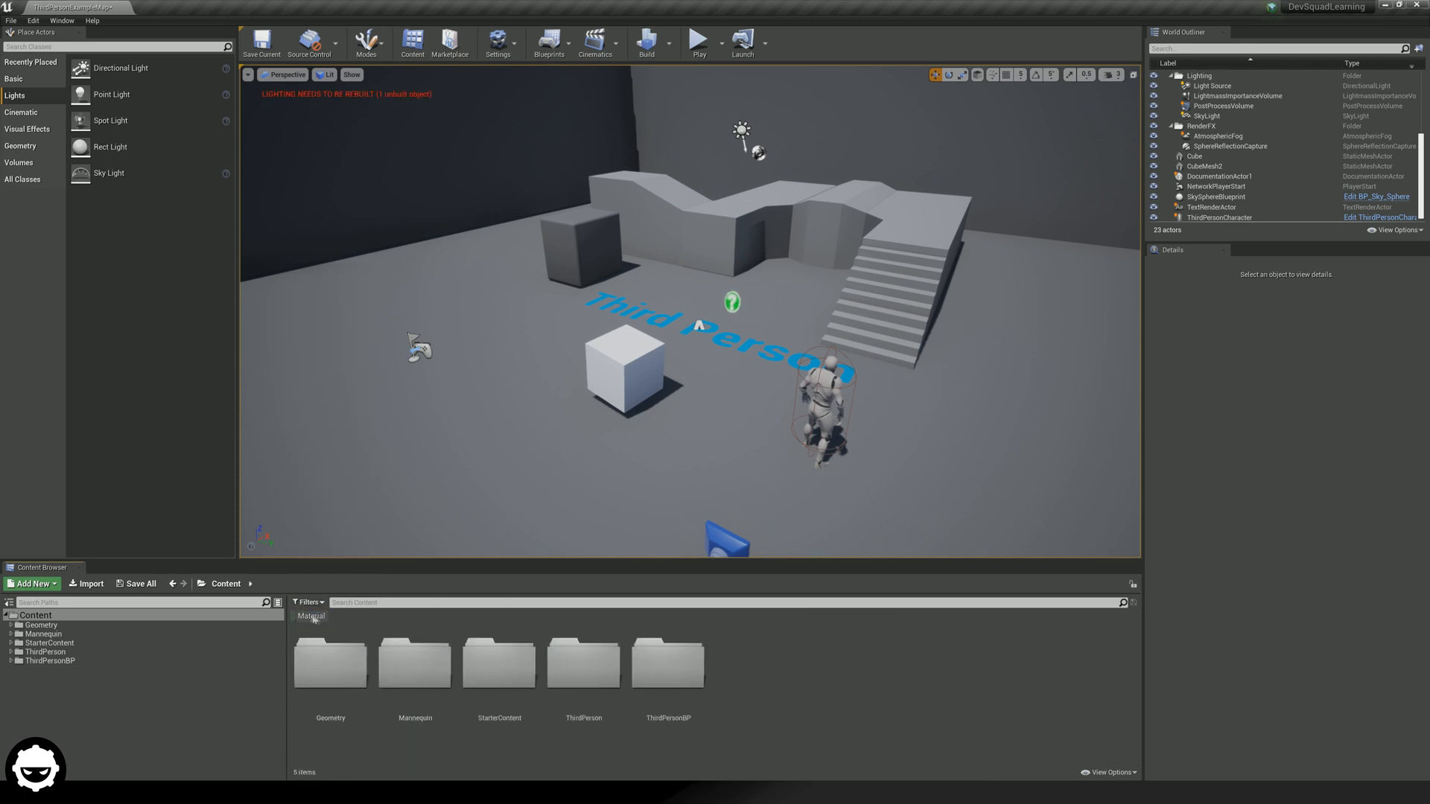
left_click(310, 603)
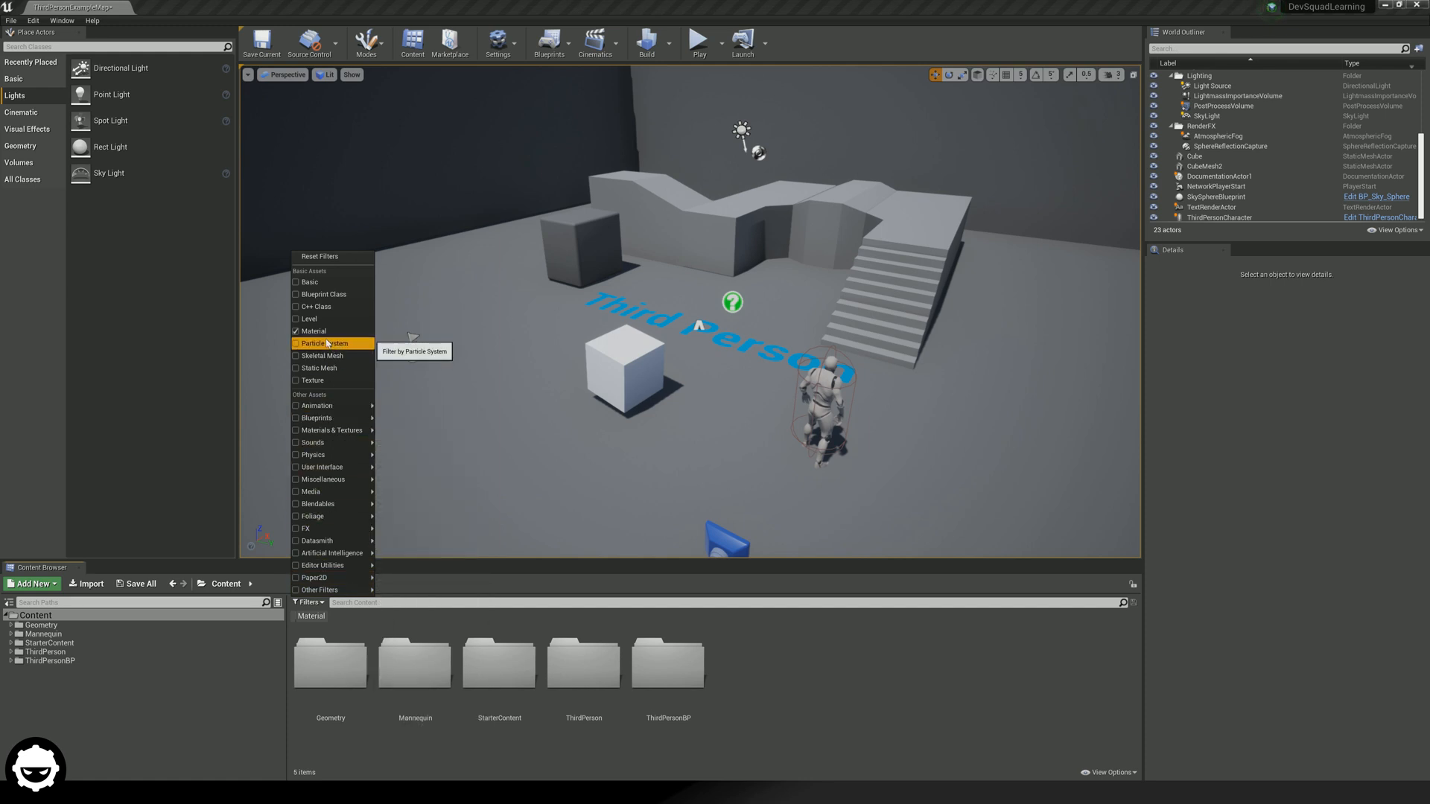
left_click(326, 332)
left_click(310, 604)
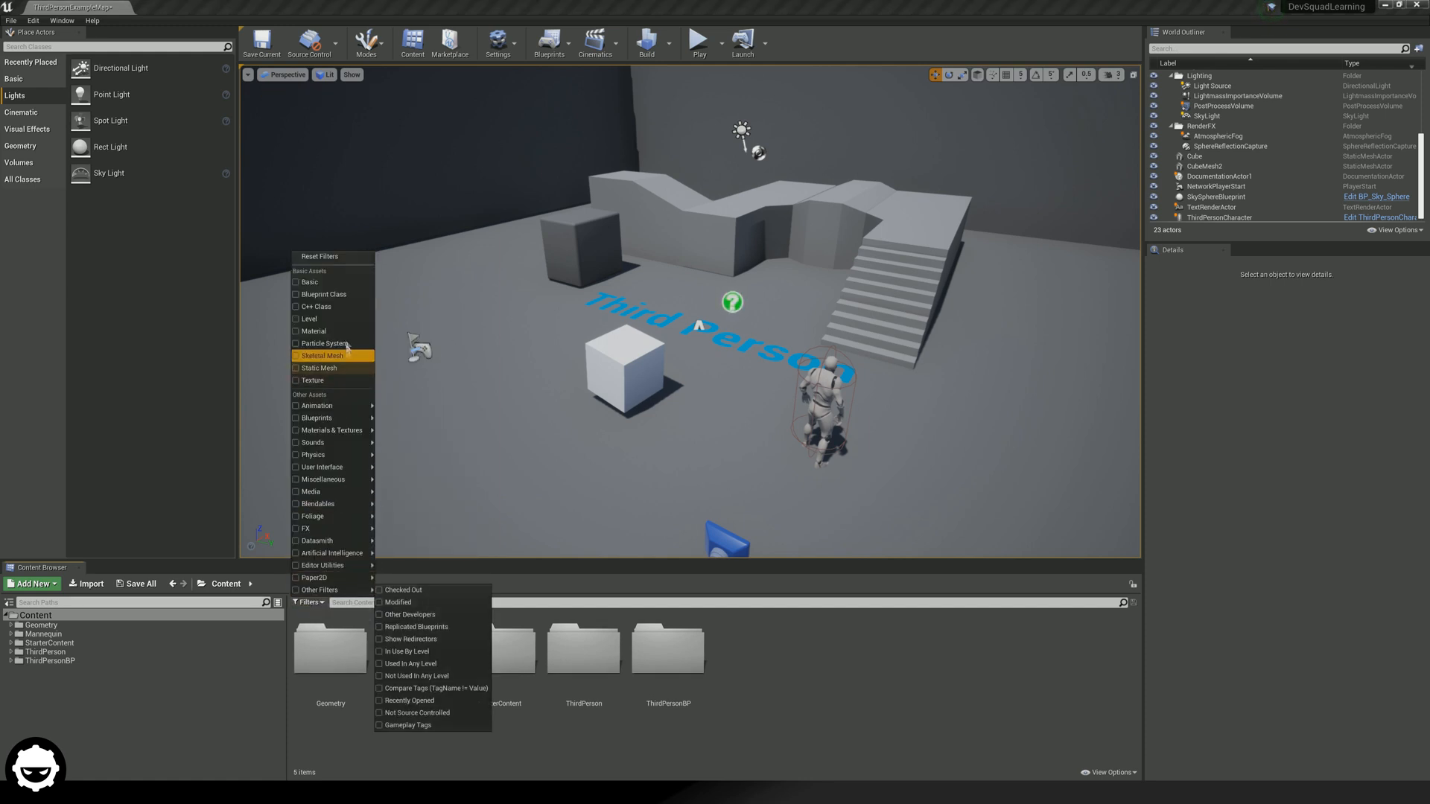
left_click(358, 754)
Search the content for "grass", try the M_Ground_Grass material on the level's floor, and undo the assignment
left_click(368, 604)
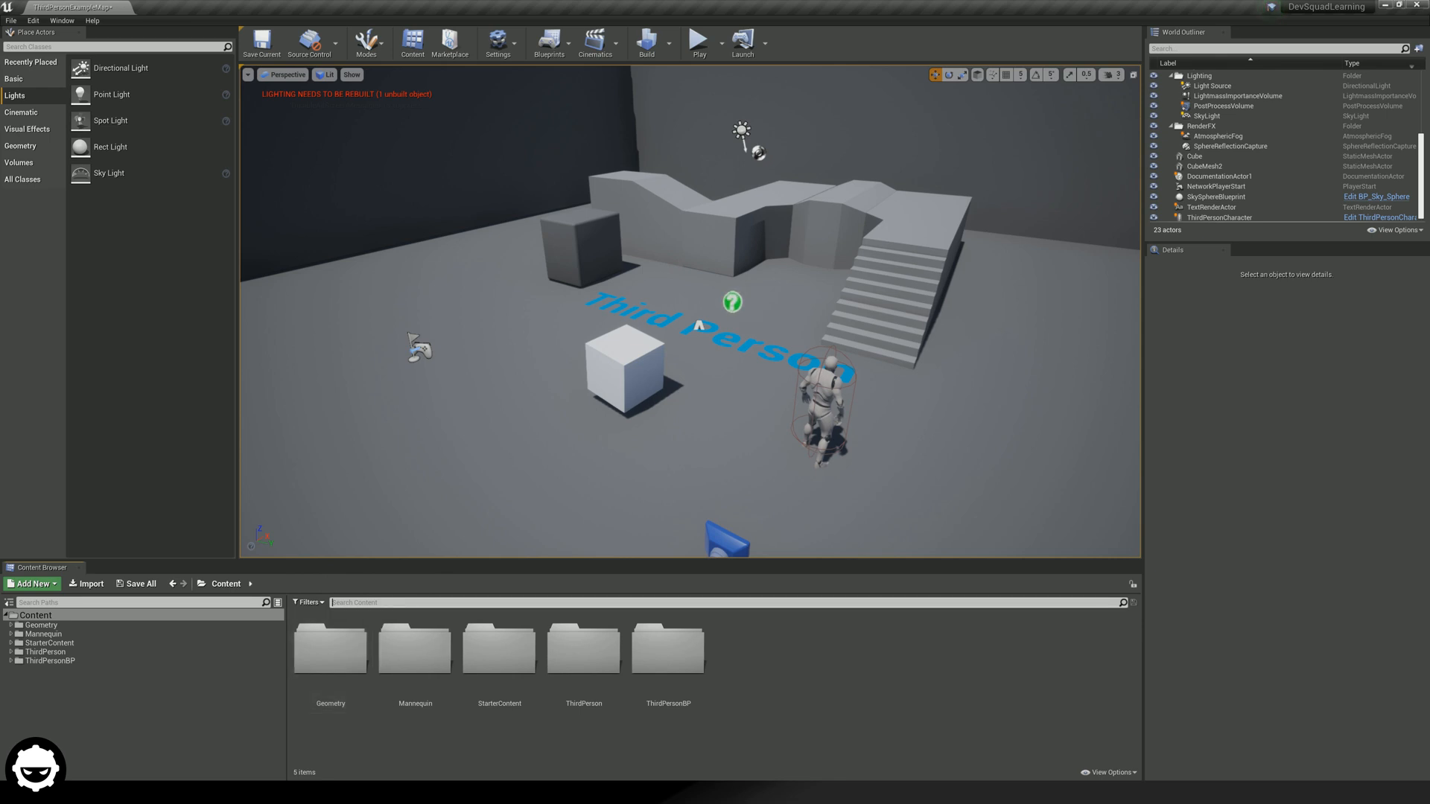
type("grass")
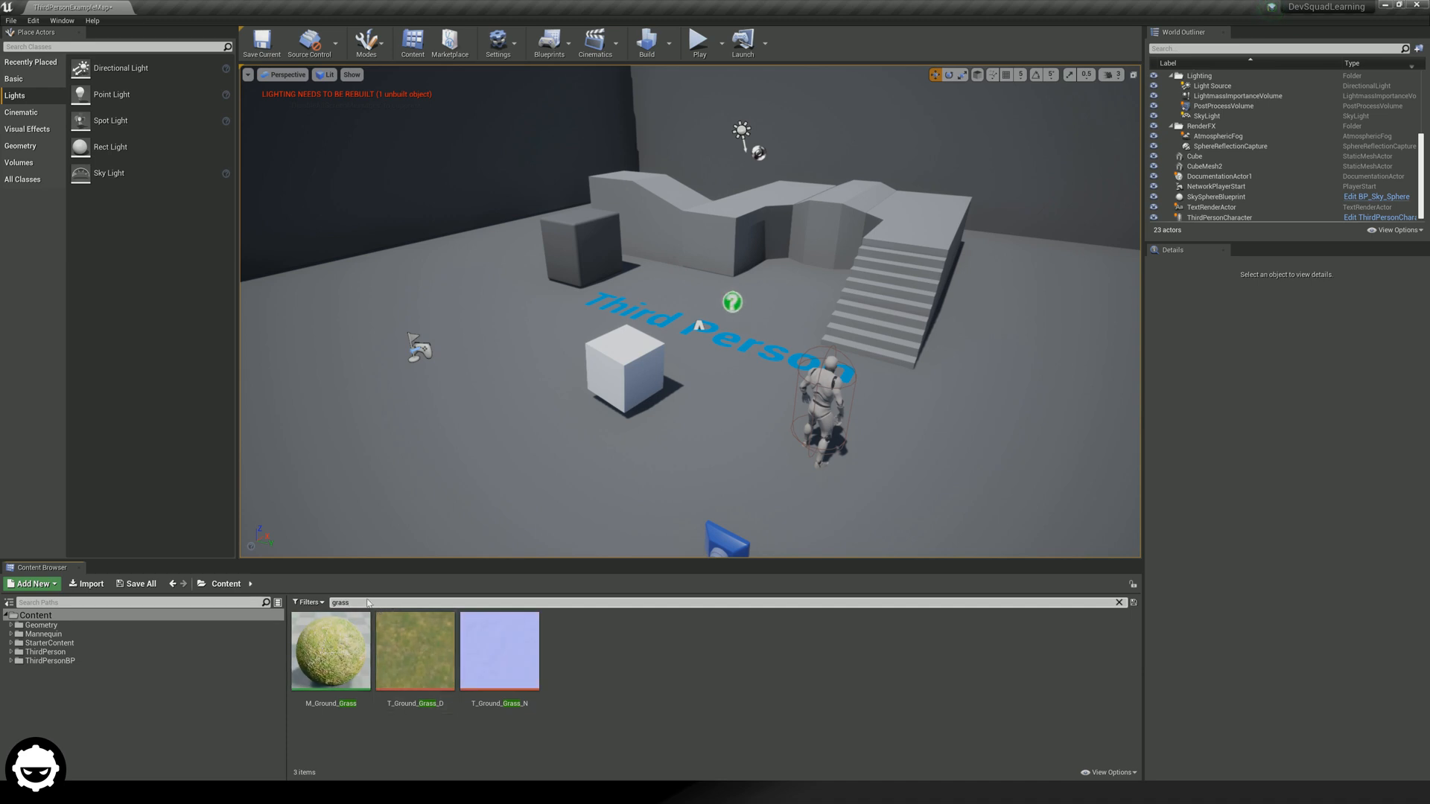
left_click(337, 657)
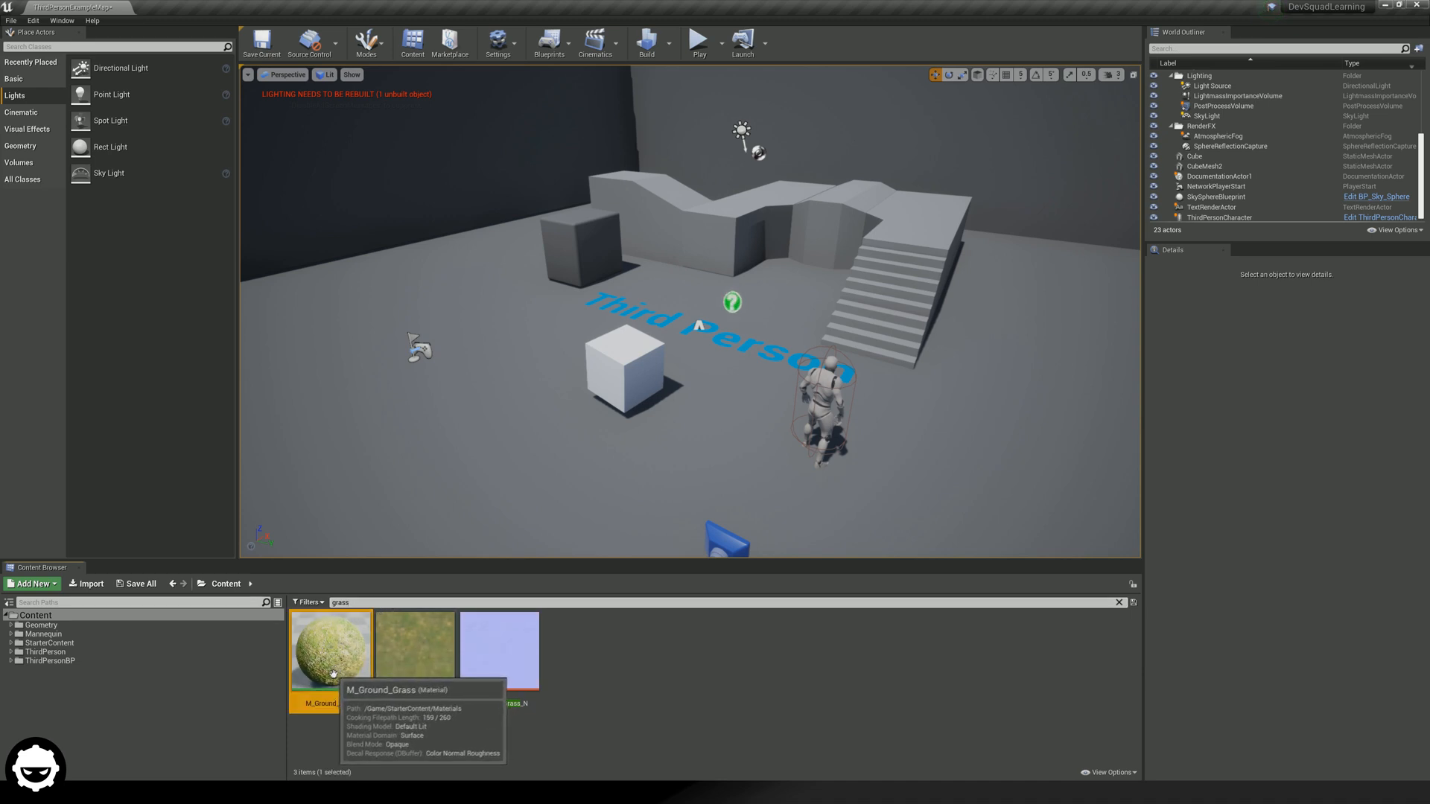
left_click_drag(338, 657, 471, 379)
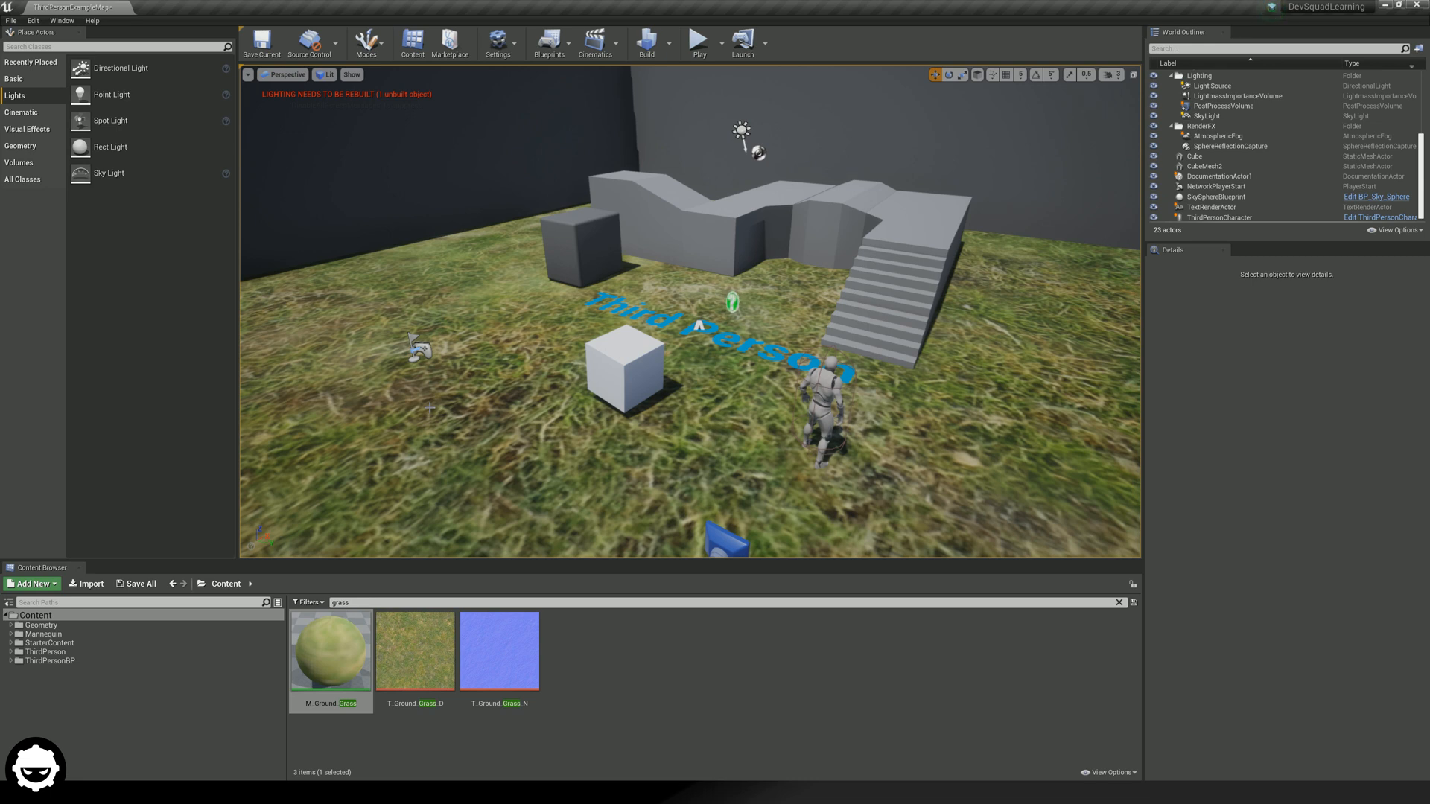
key("ctrl+z")
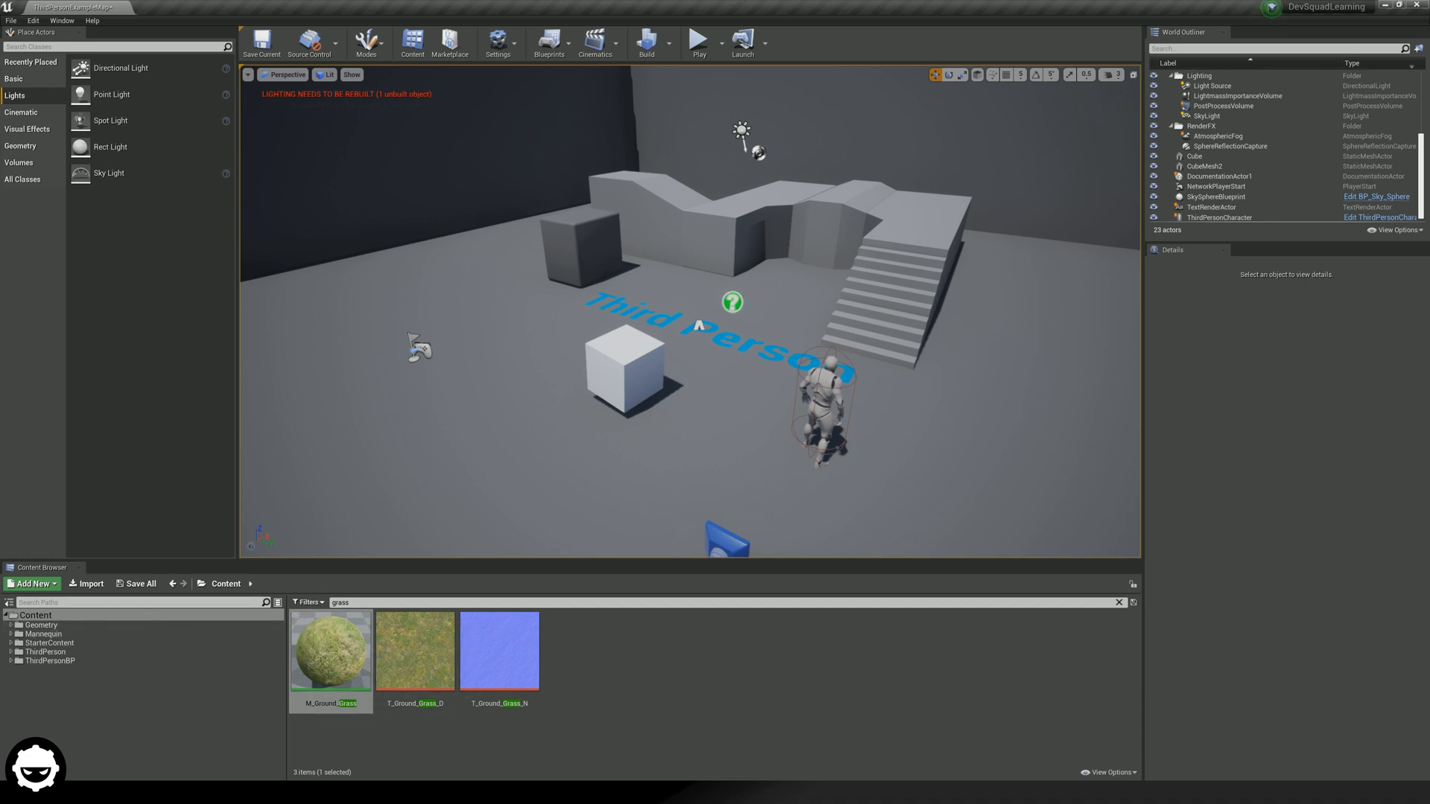
Show the StarterContent folder without the grass search term, and select its Materials subfolder
left_click(69, 643)
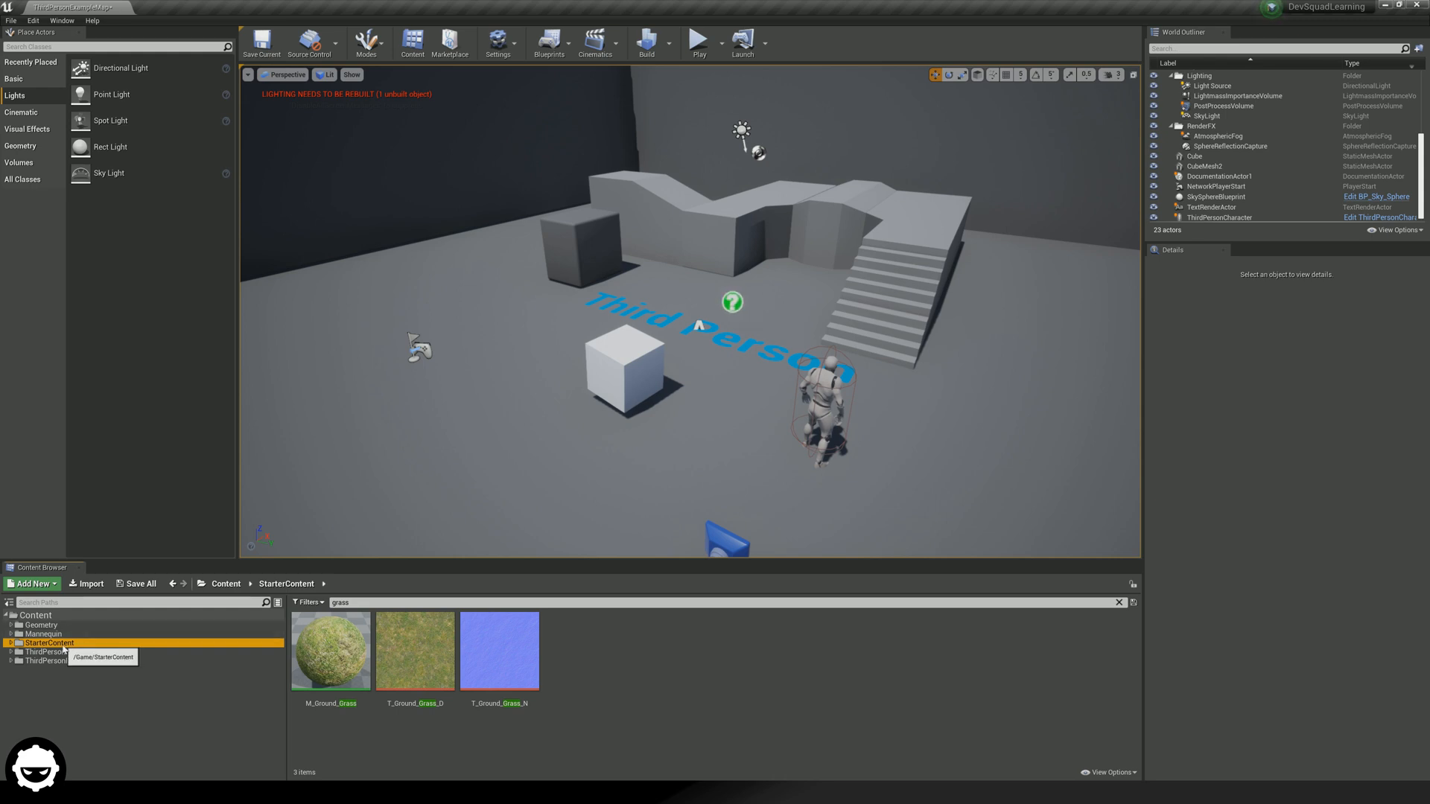
left_click_drag(353, 603, 170, 628)
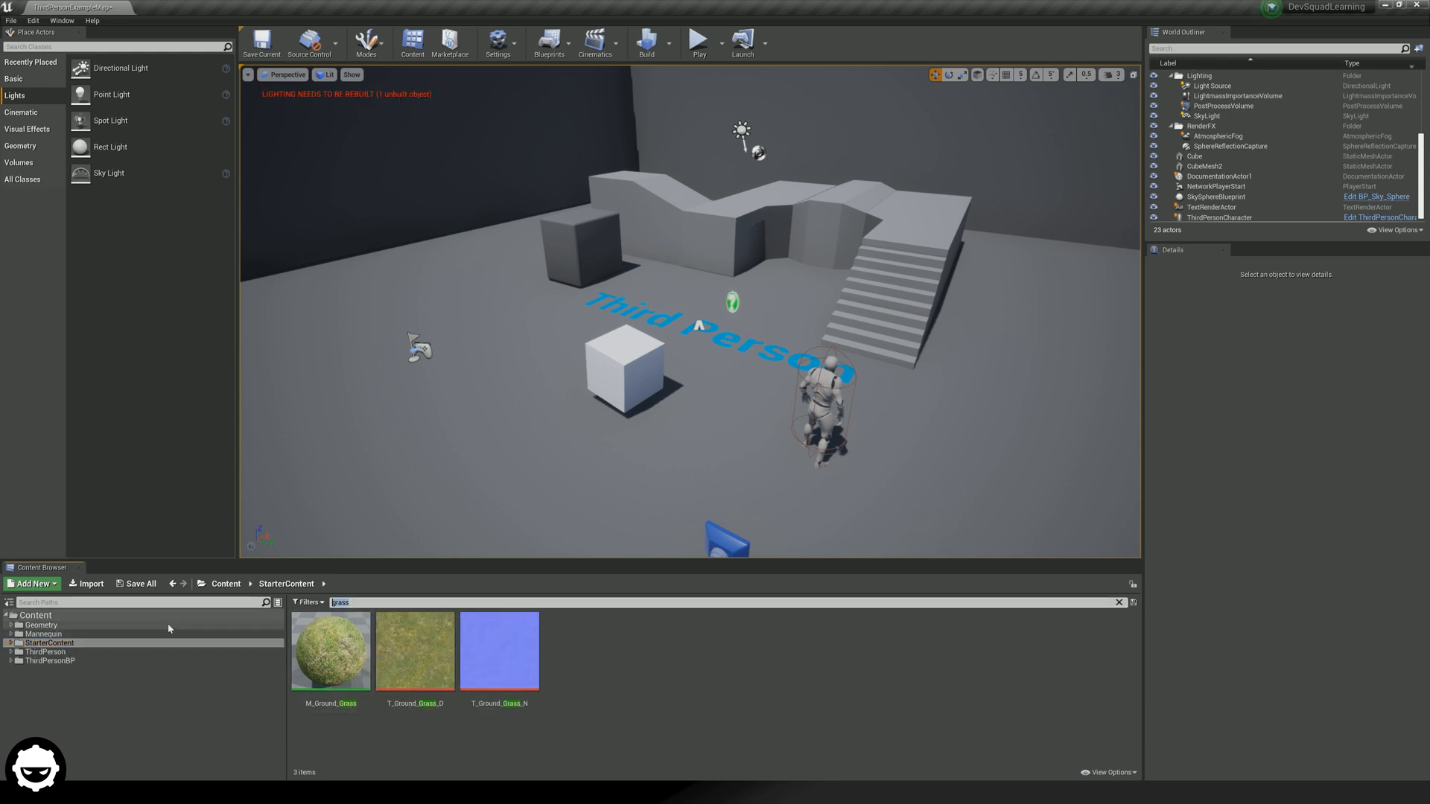
key("BackSpace")
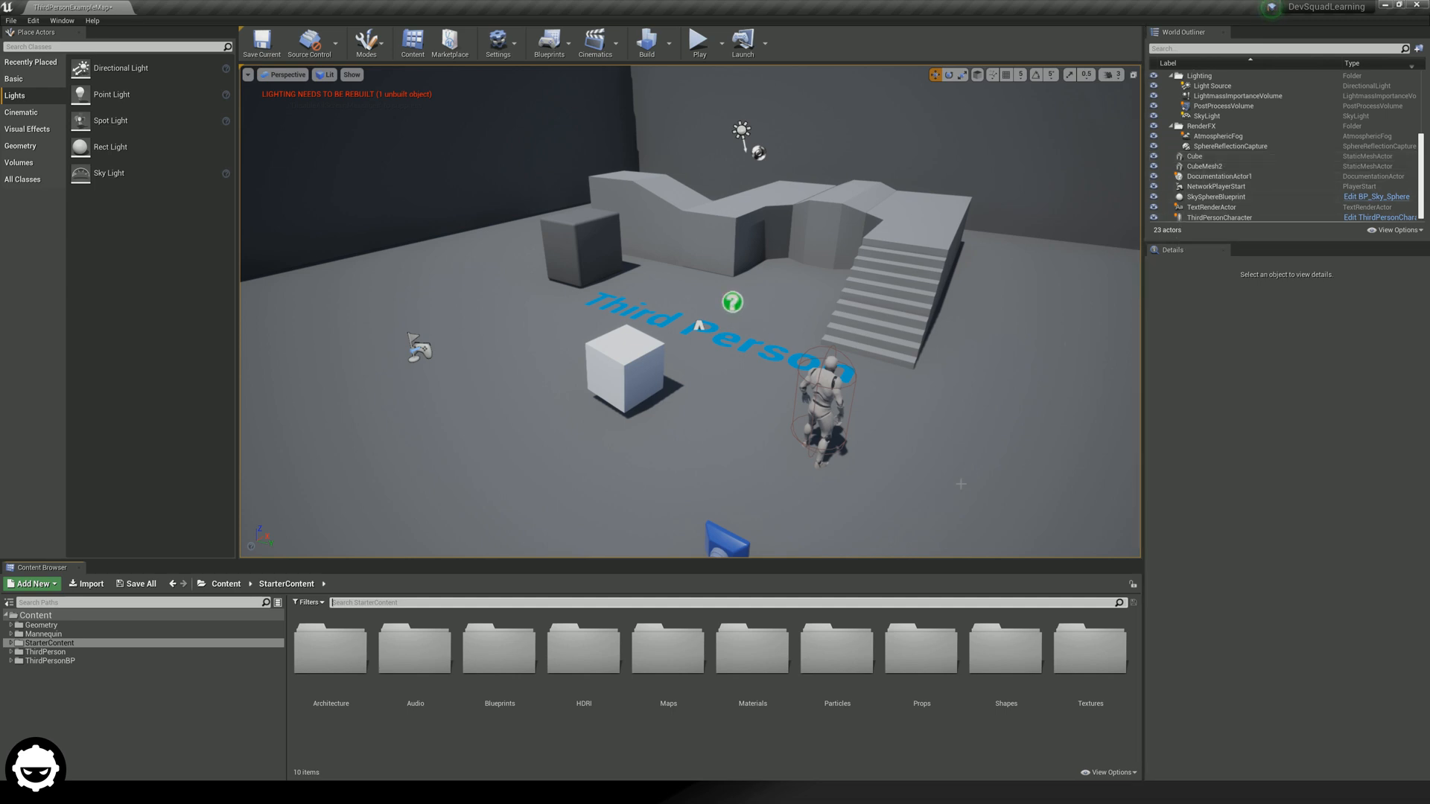
left_click(740, 664)
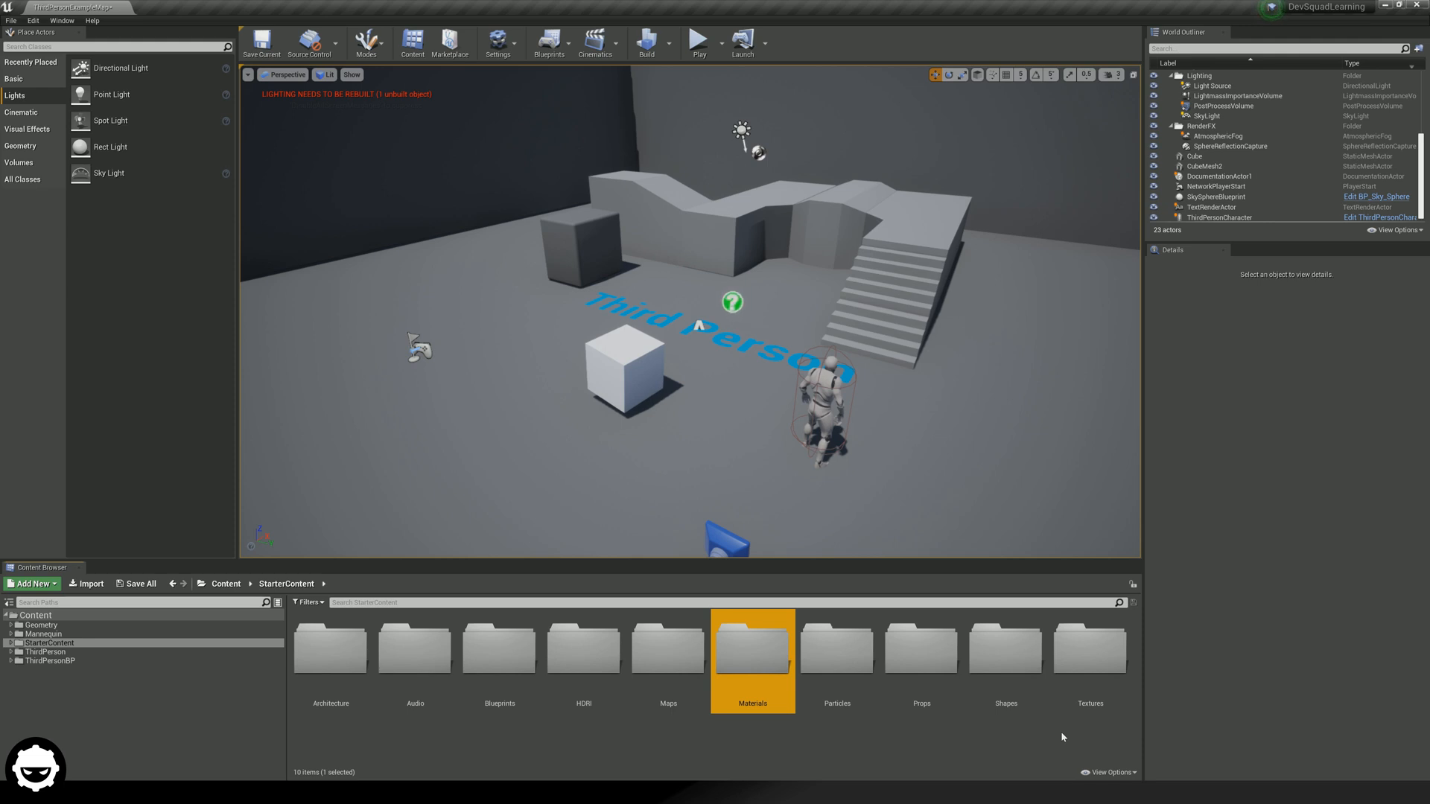
Look through the Particles folder in StarterContent and return to the StarterContent folder
left_click(837, 684)
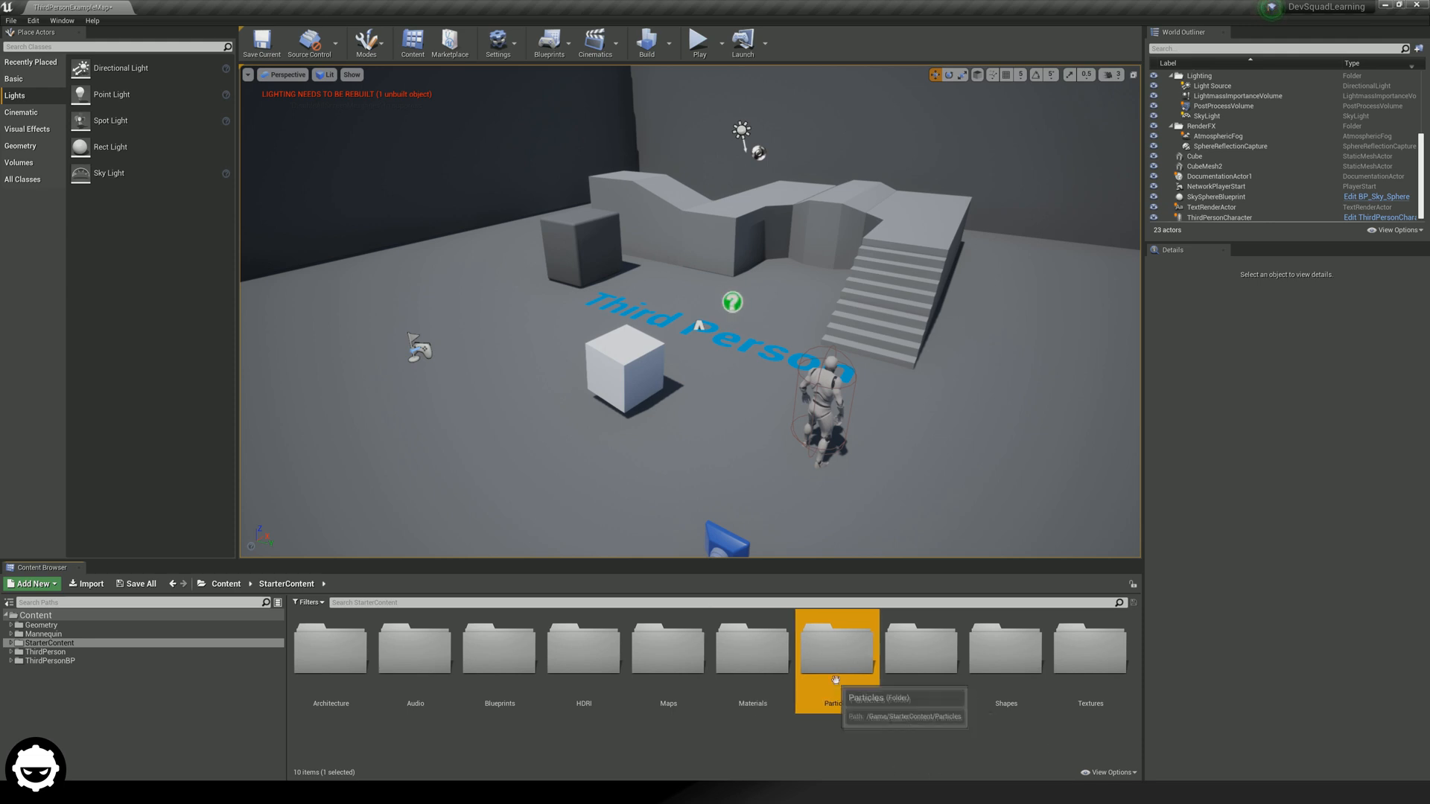
double_click(839, 674)
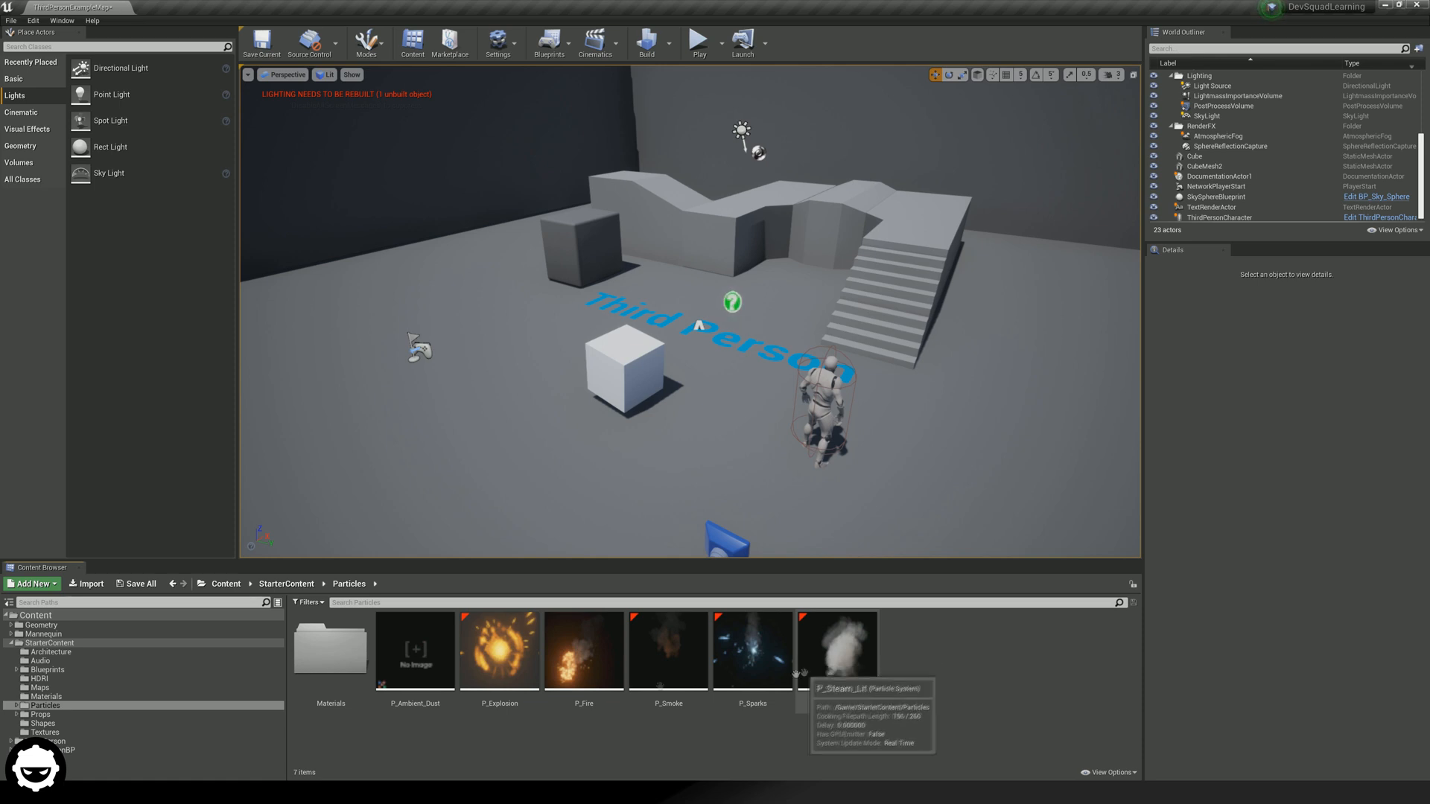
left_click(41, 643)
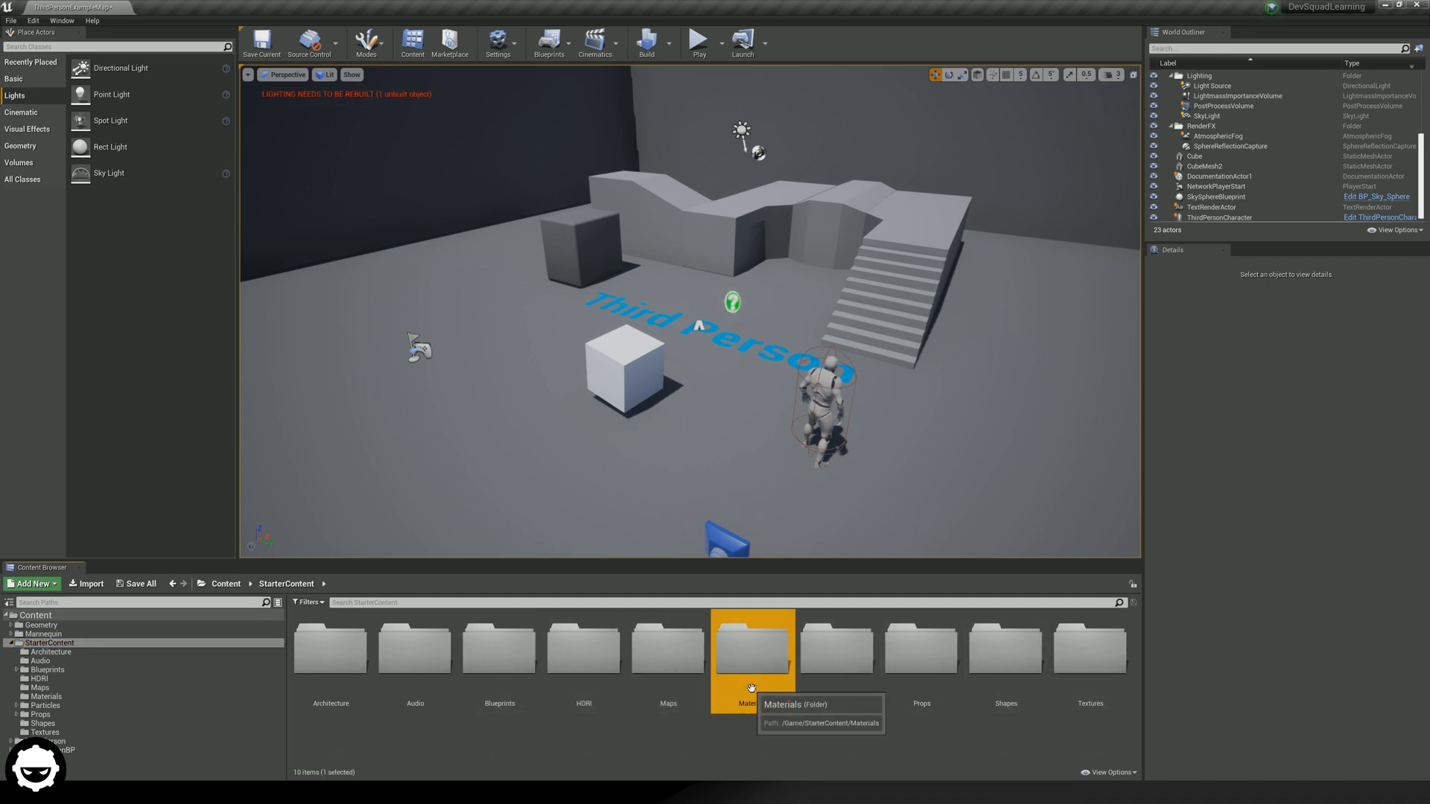
Open the M_AssetPlatform material from the Materials folder to view its node graph, and close its editor
double_click(752, 648)
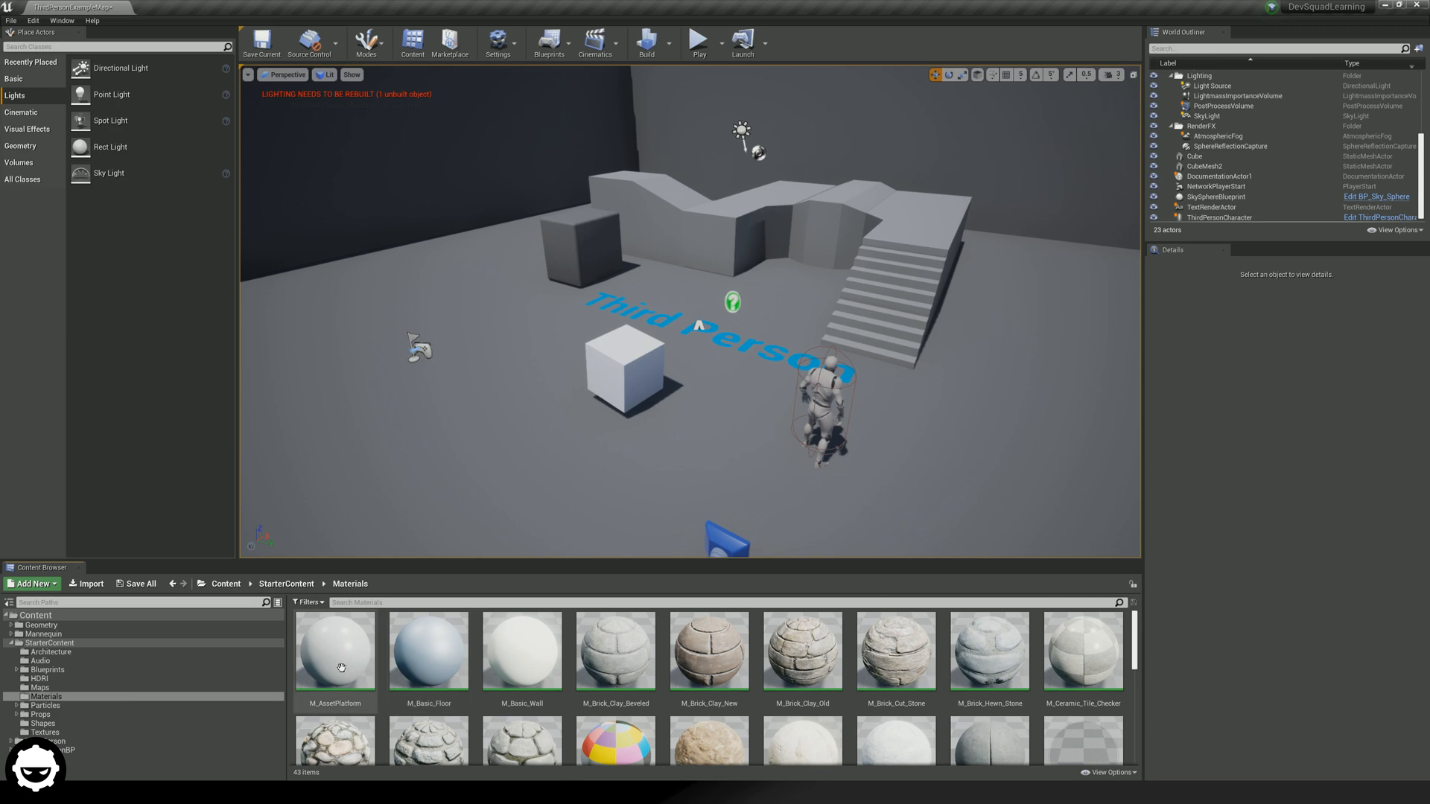
double_click(366, 668)
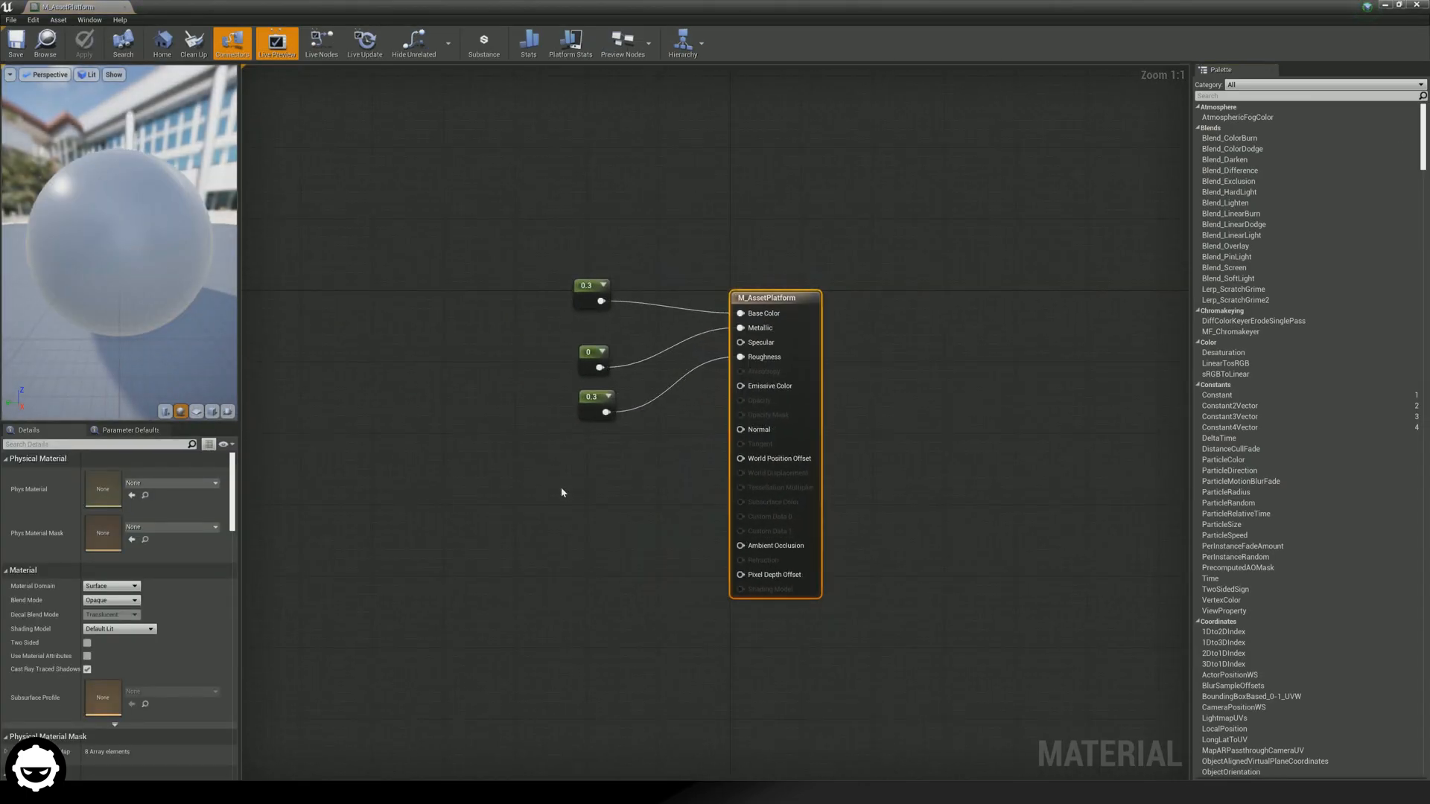
left_click(1417, 5)
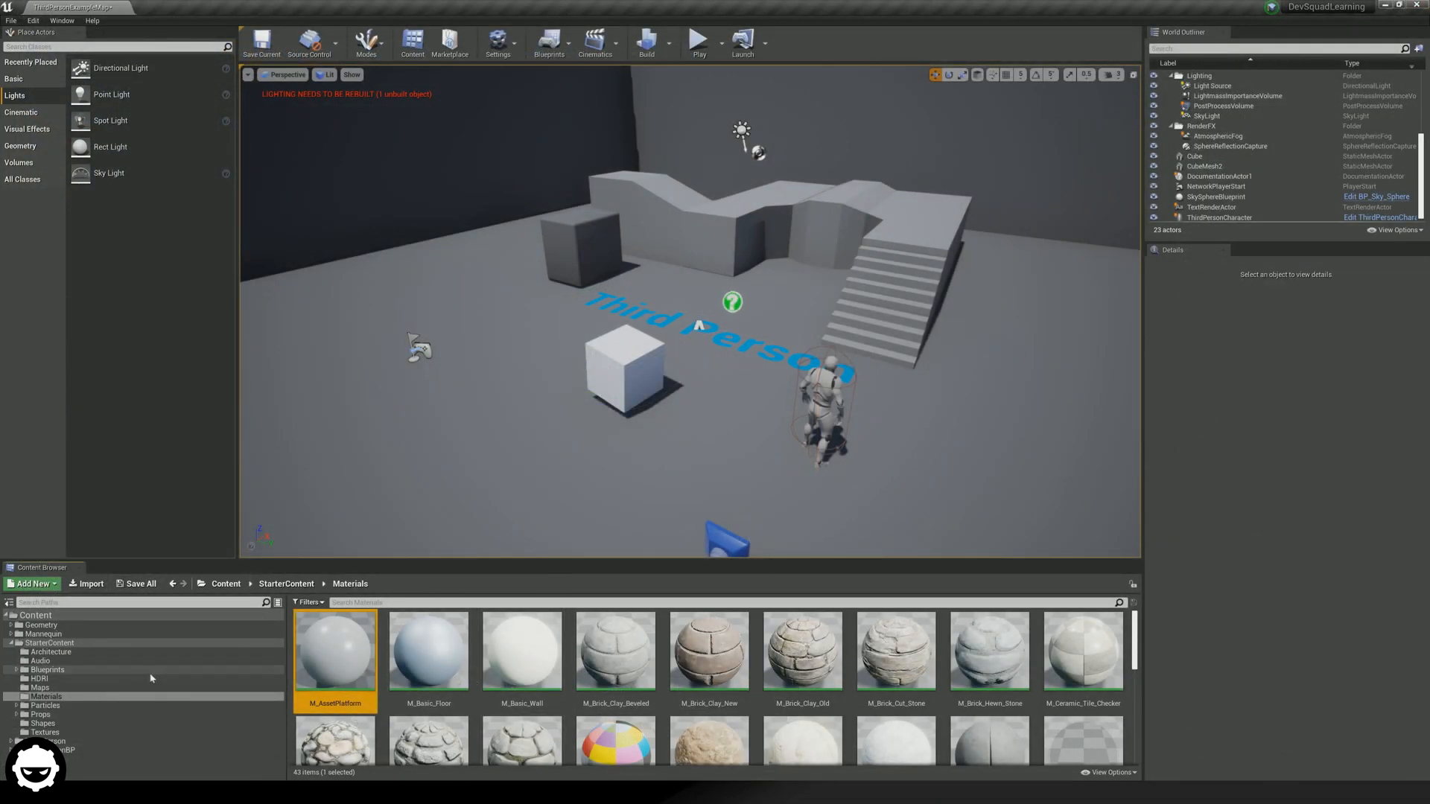
Open the P_Steam_Lit particle system from the Particles folder to view its emitter, close its editor, and clear the asset selection
left_click(47, 706)
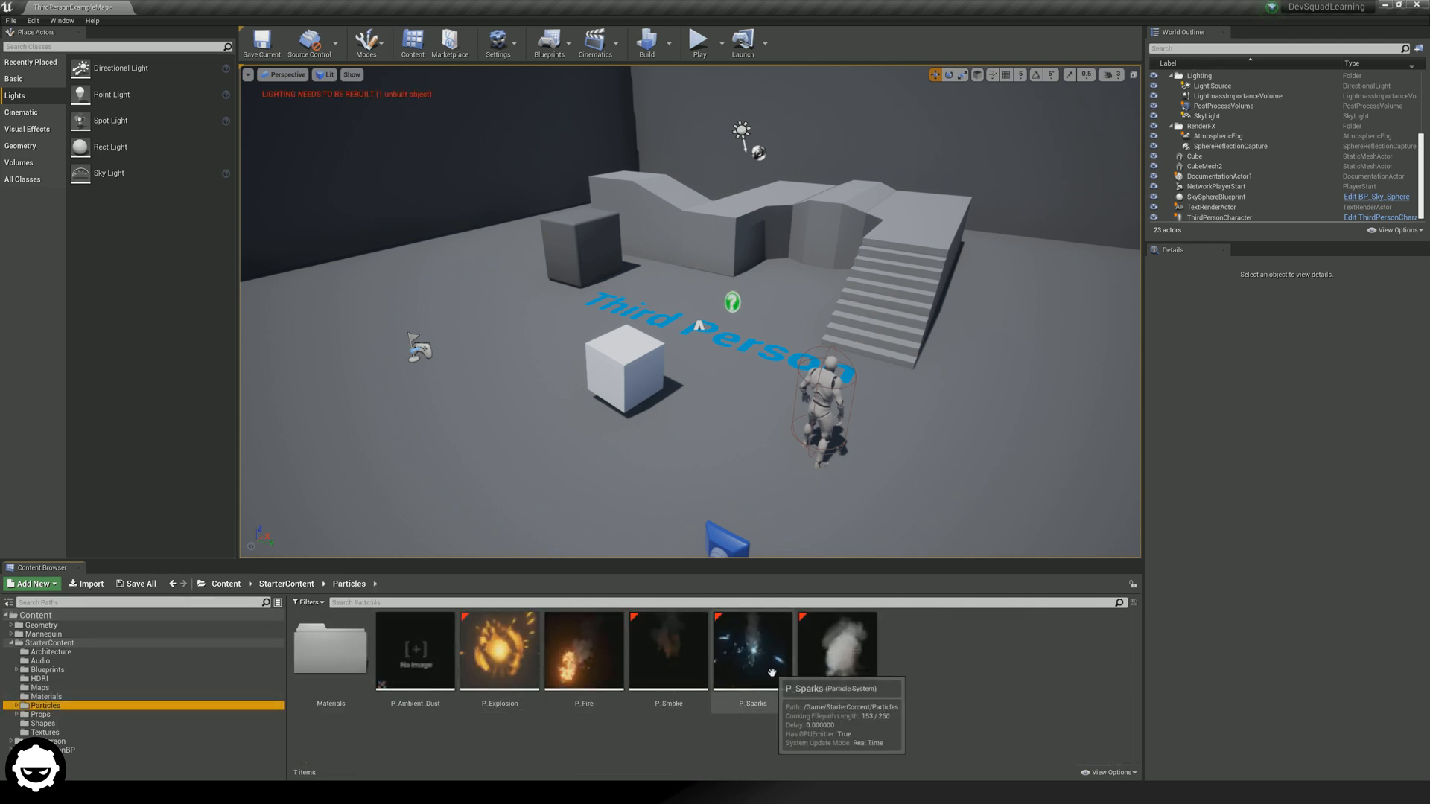
double_click(835, 672)
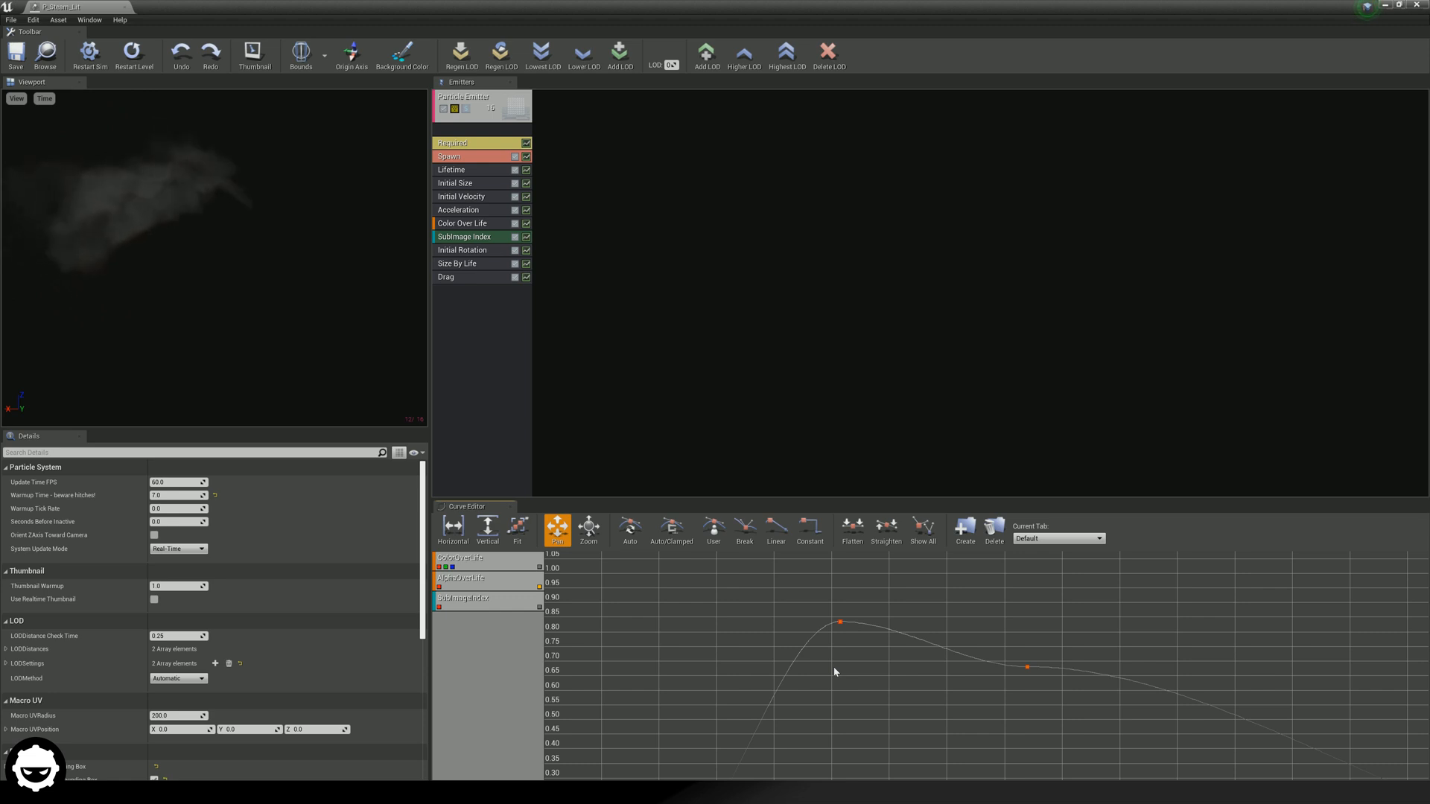
left_click(1417, 4)
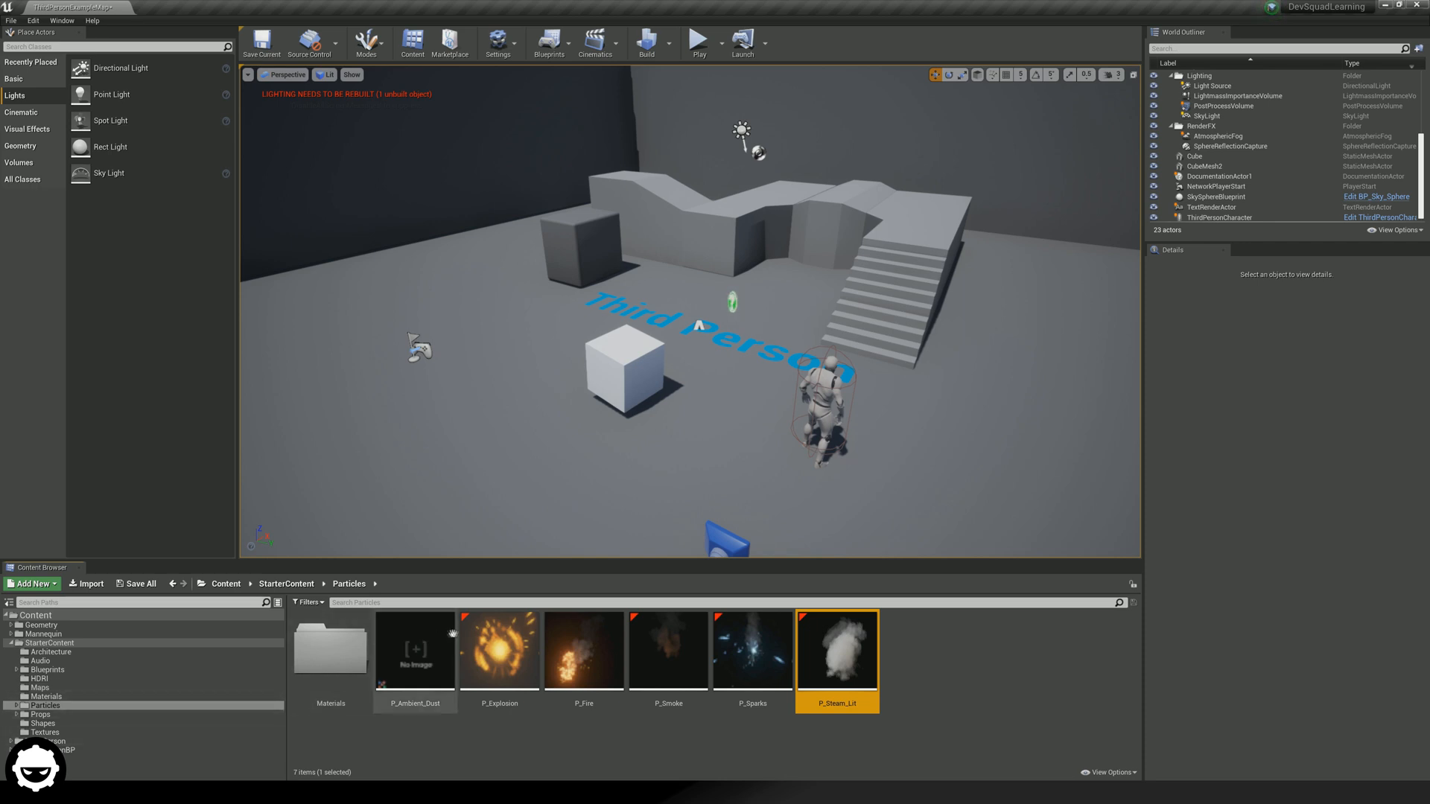
left_click(411, 723)
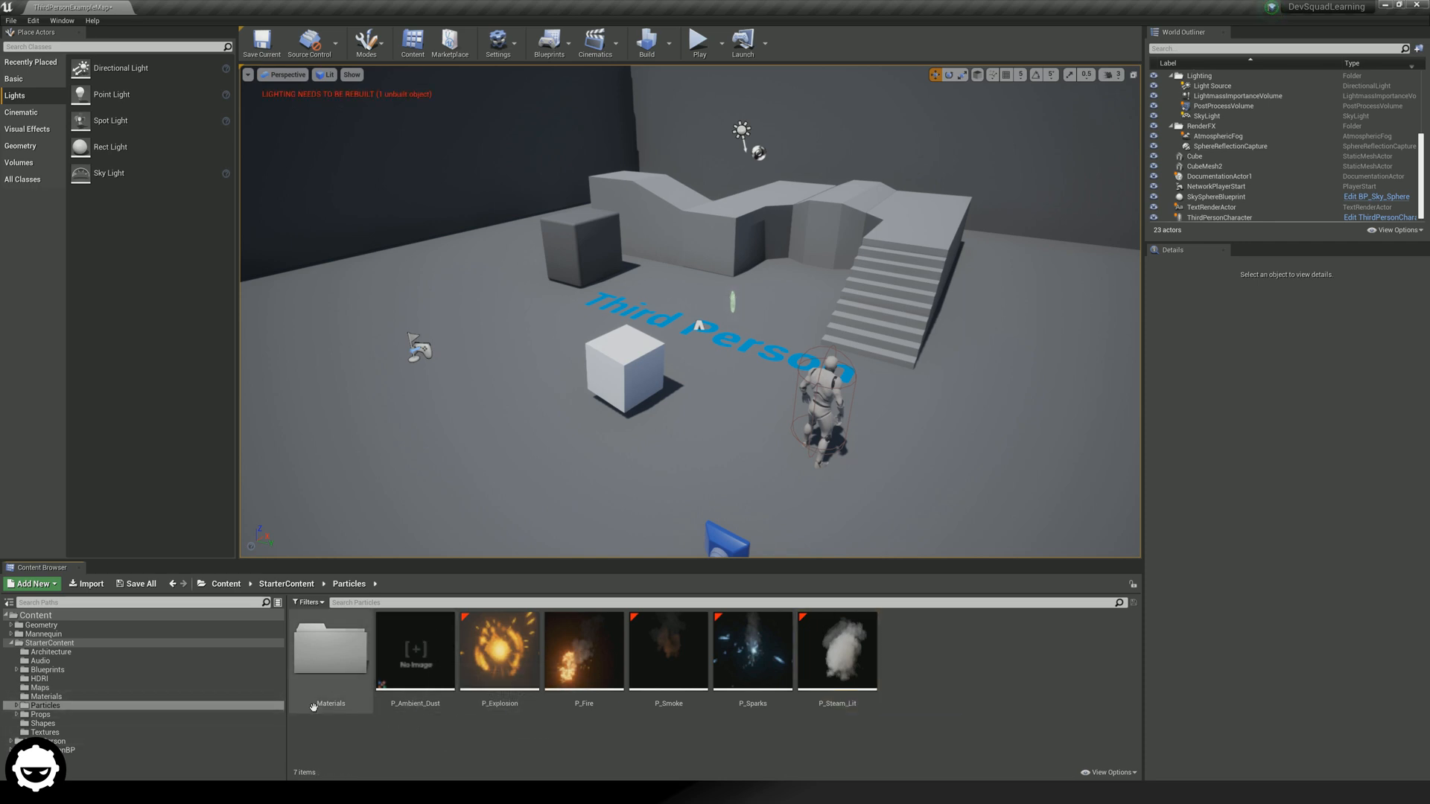
Create a new folder named DevSquad directly in the Content folder
left_click(39, 618)
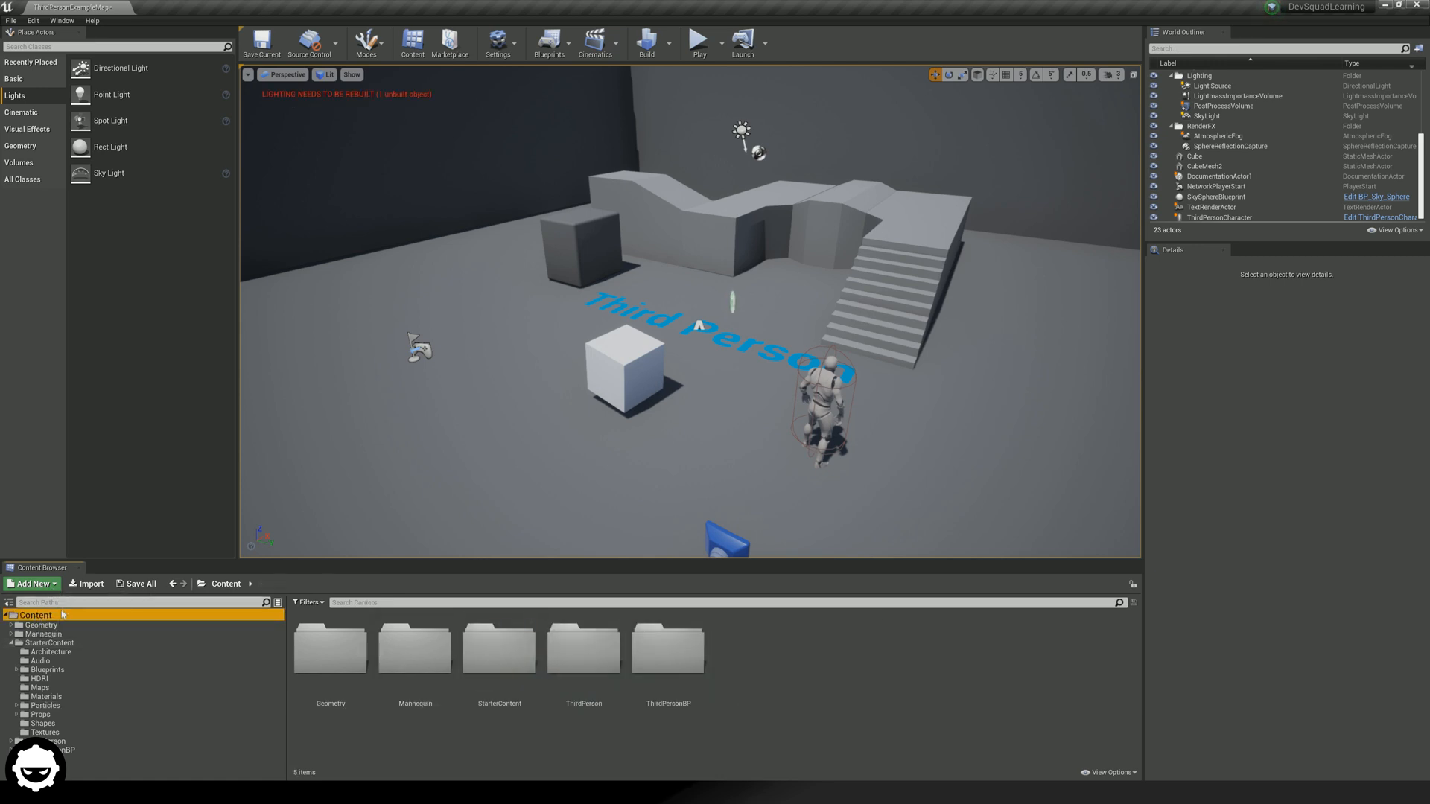
right_click(761, 656)
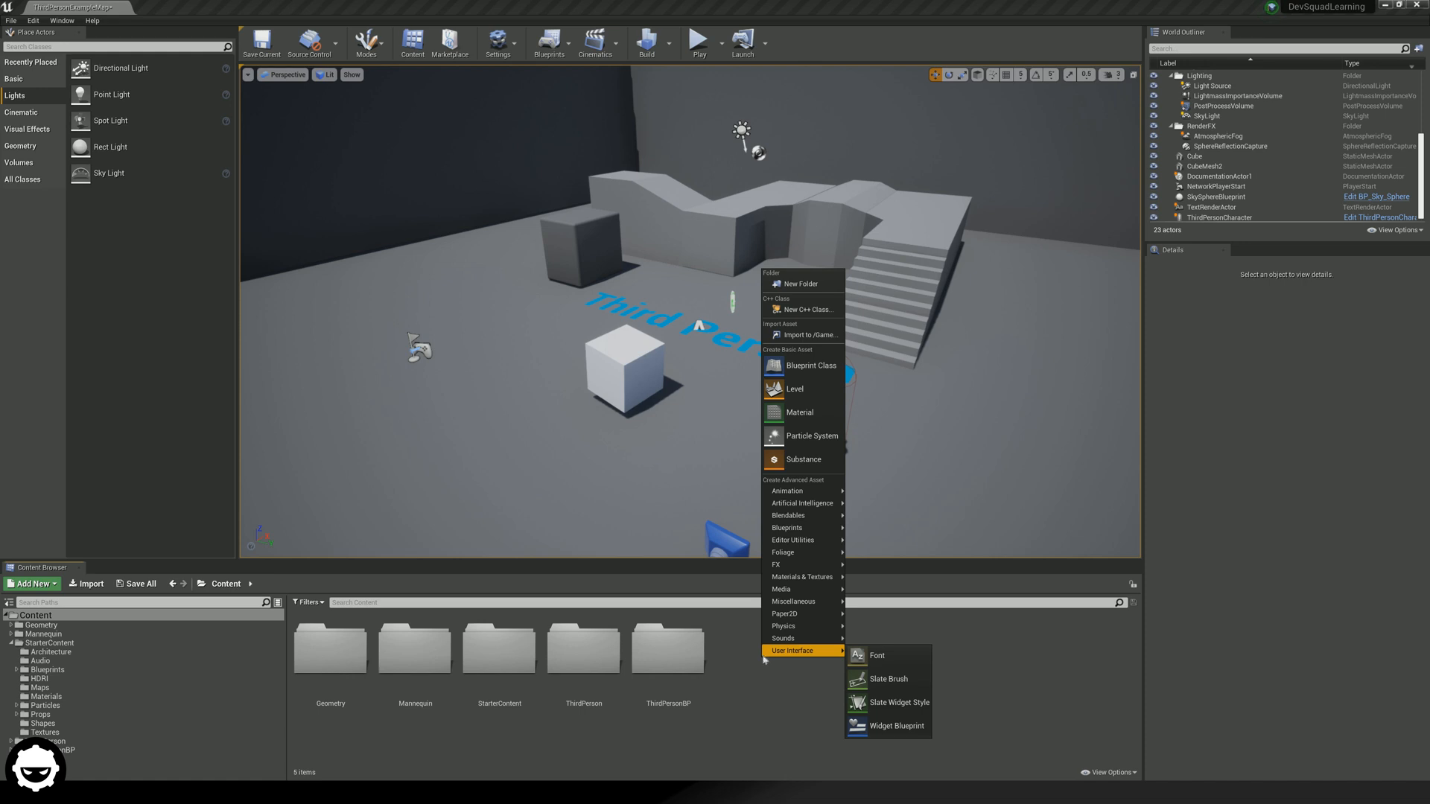
left_click(804, 286)
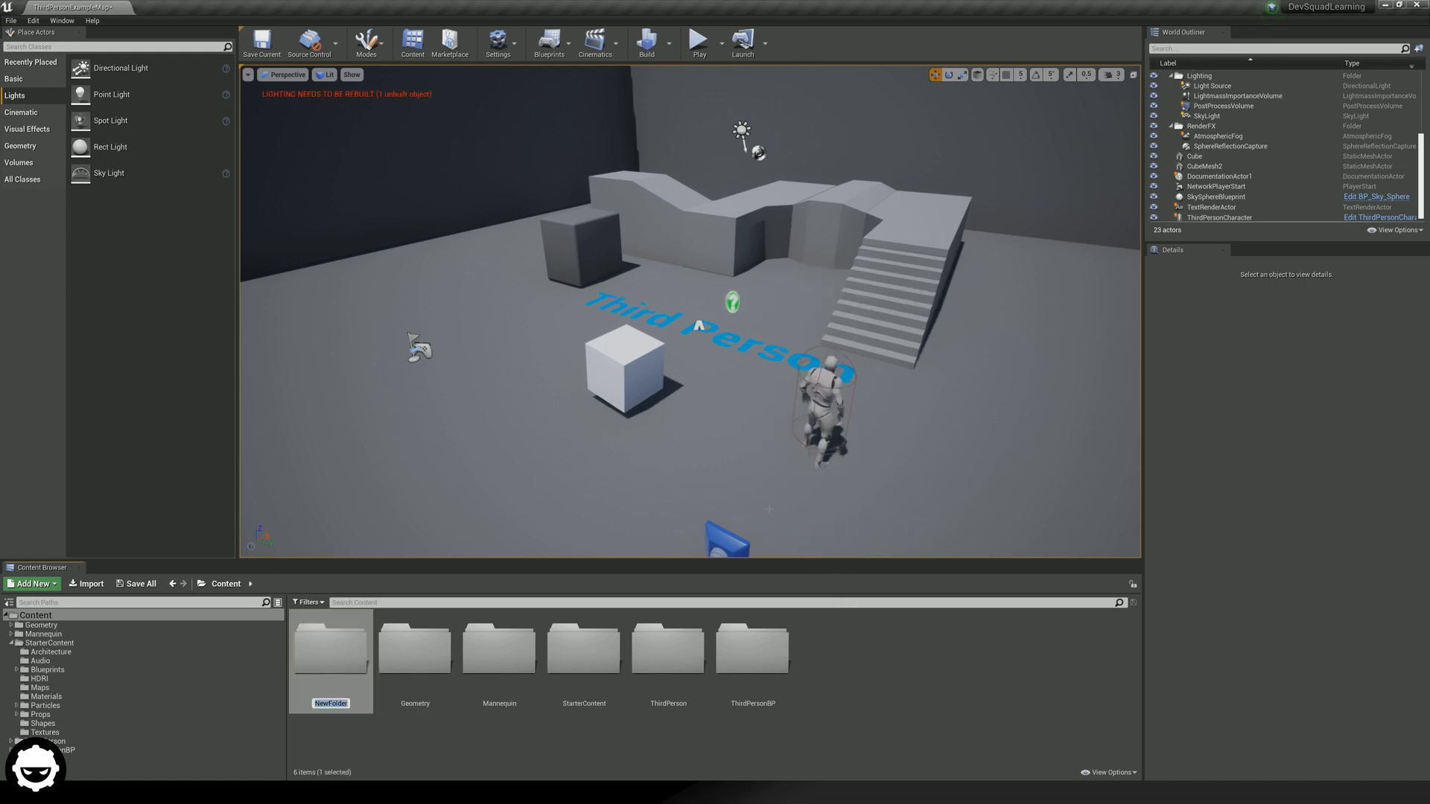
type("DevSquad")
key("Return")
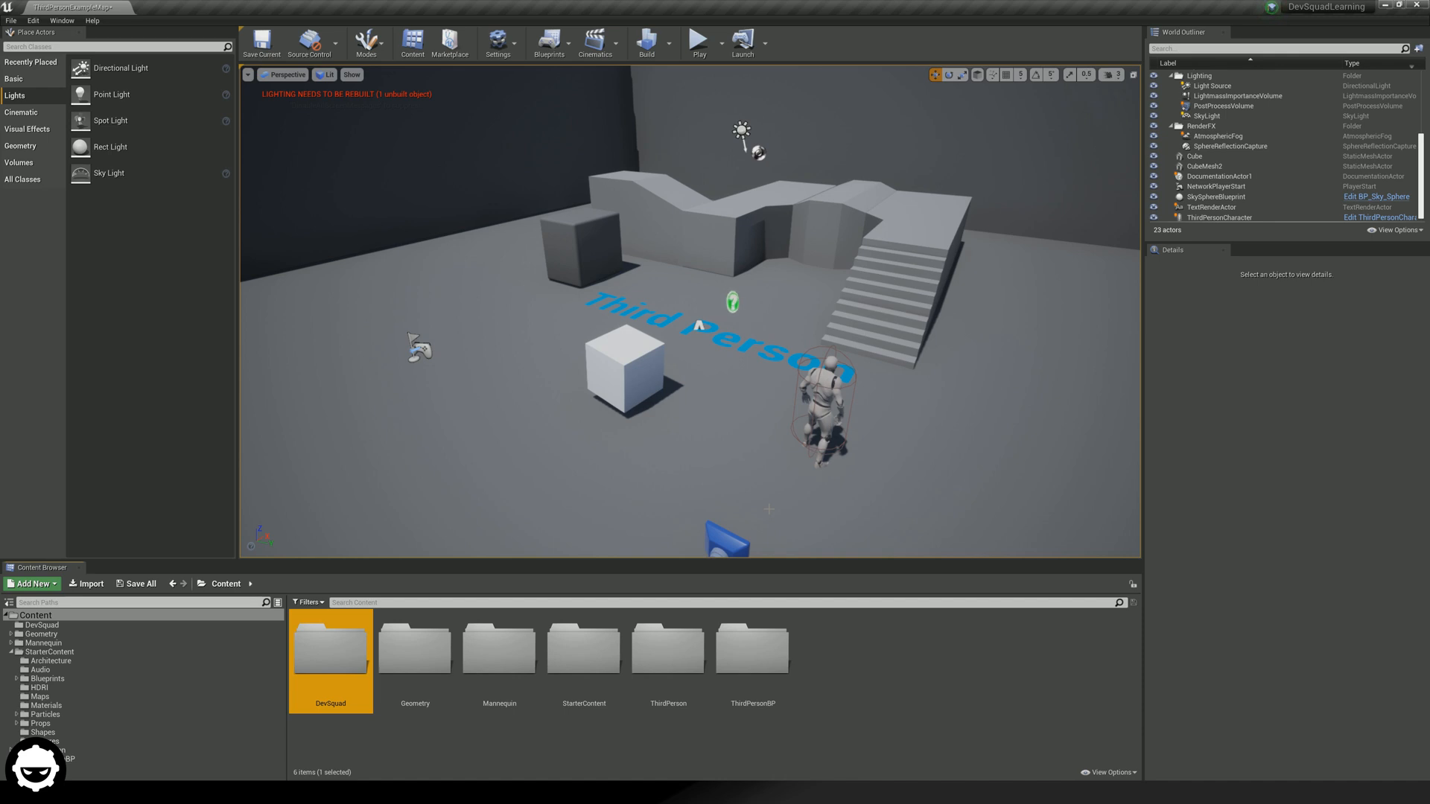
Open the DevSquad folder, and bring up the file import dialog and cancel it without importing anything
double_click(318, 679)
right_click(374, 658)
left_click(355, 666)
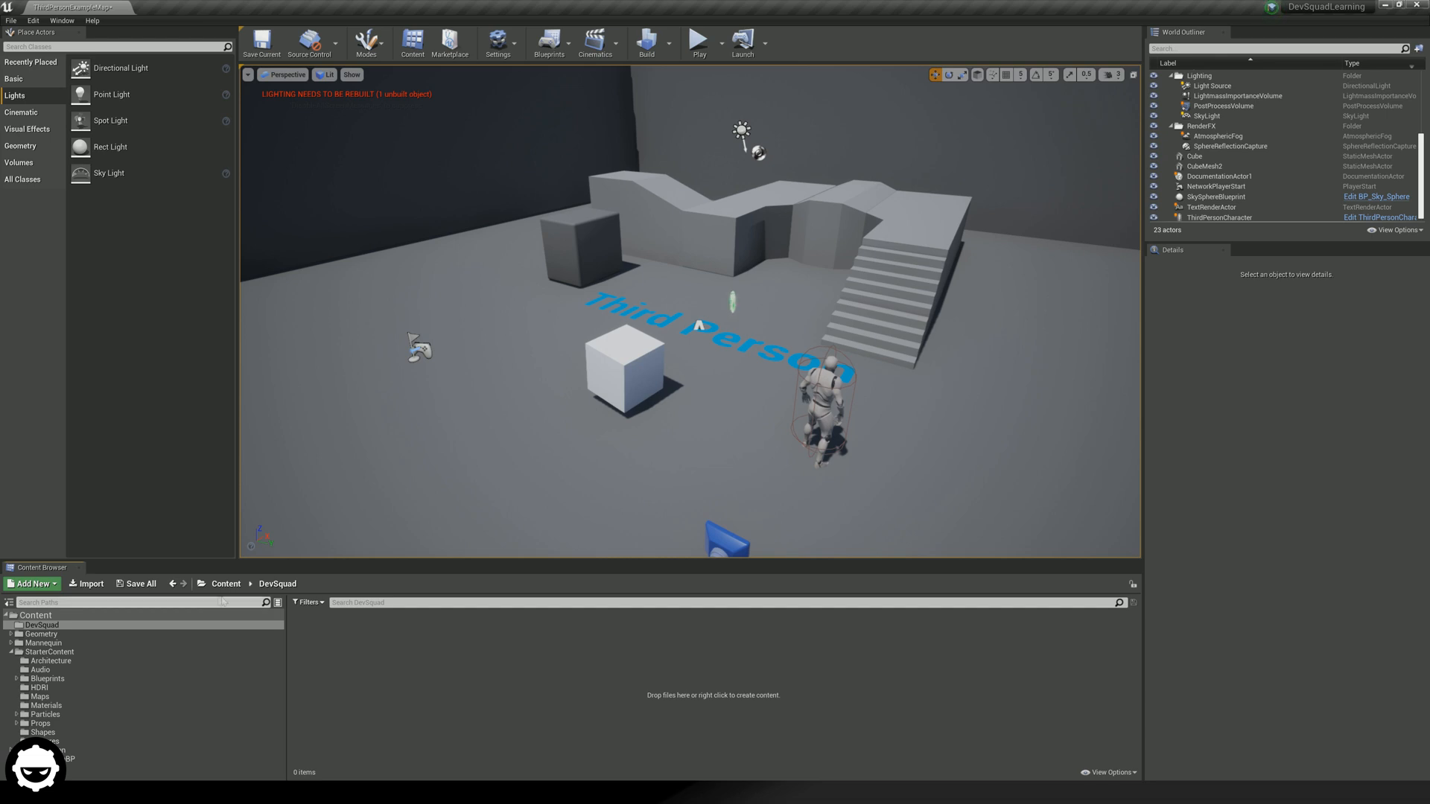
left_click(91, 585)
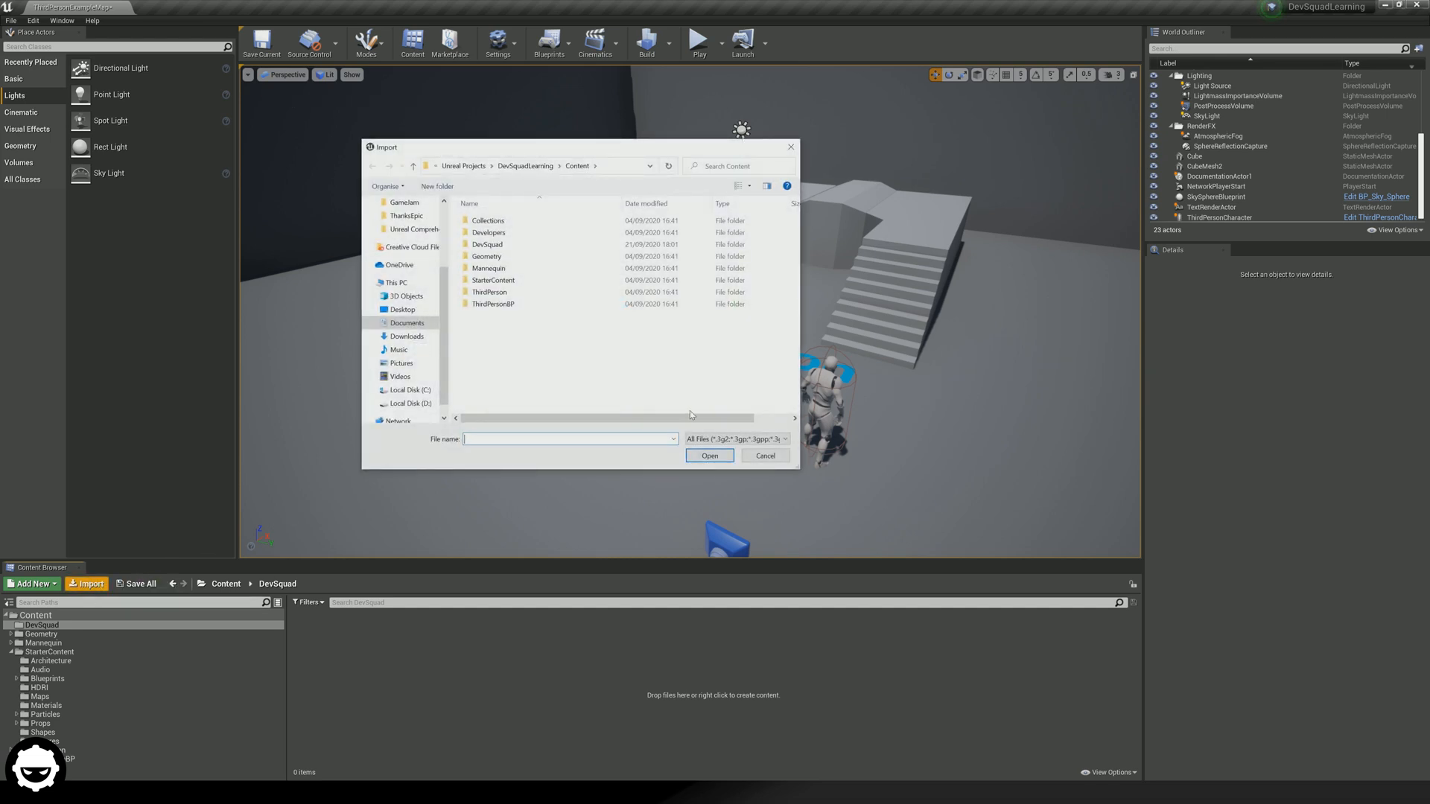
left_click(765, 456)
Create a new material named TestMaterial in the DevSquad folder
right_click(366, 646)
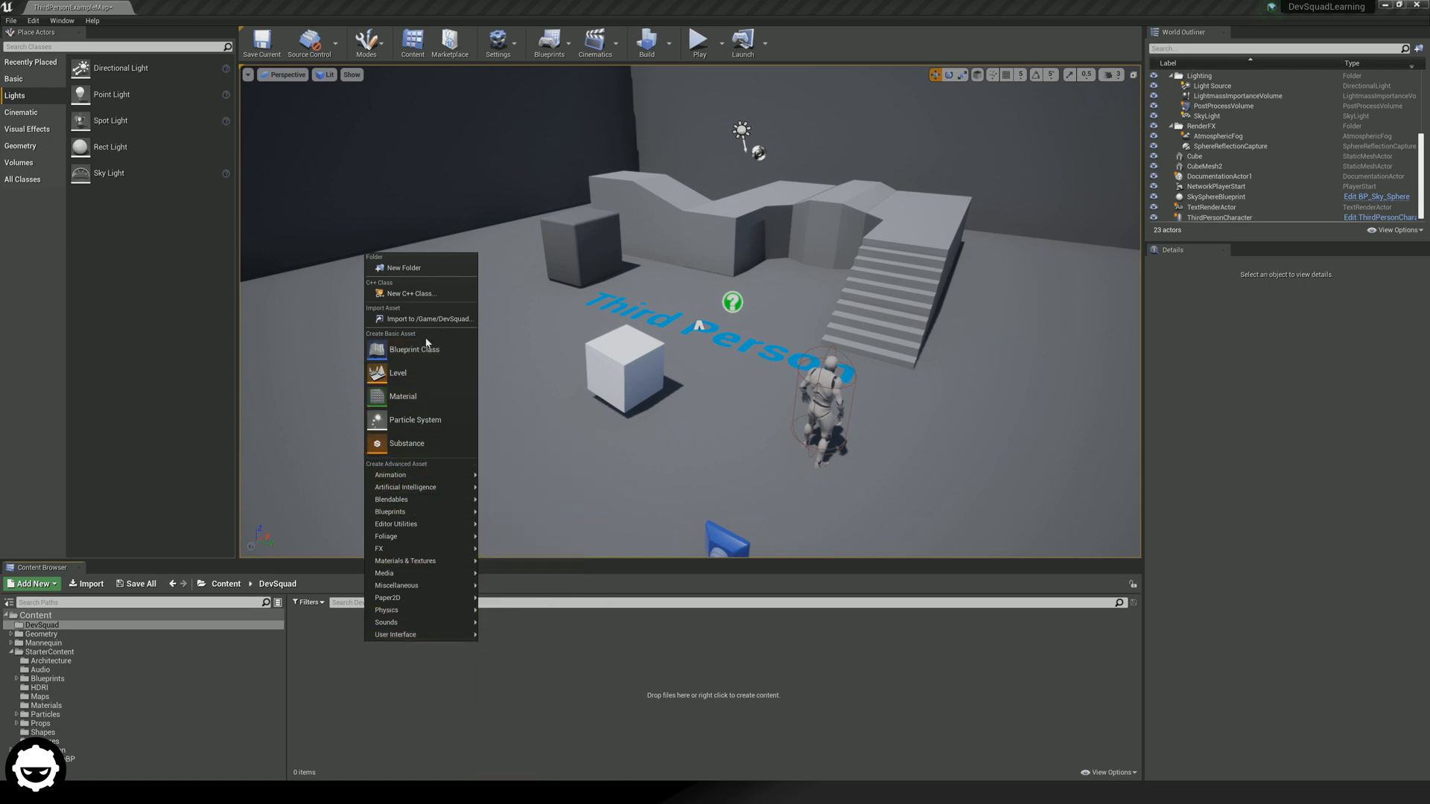
left_click(406, 397)
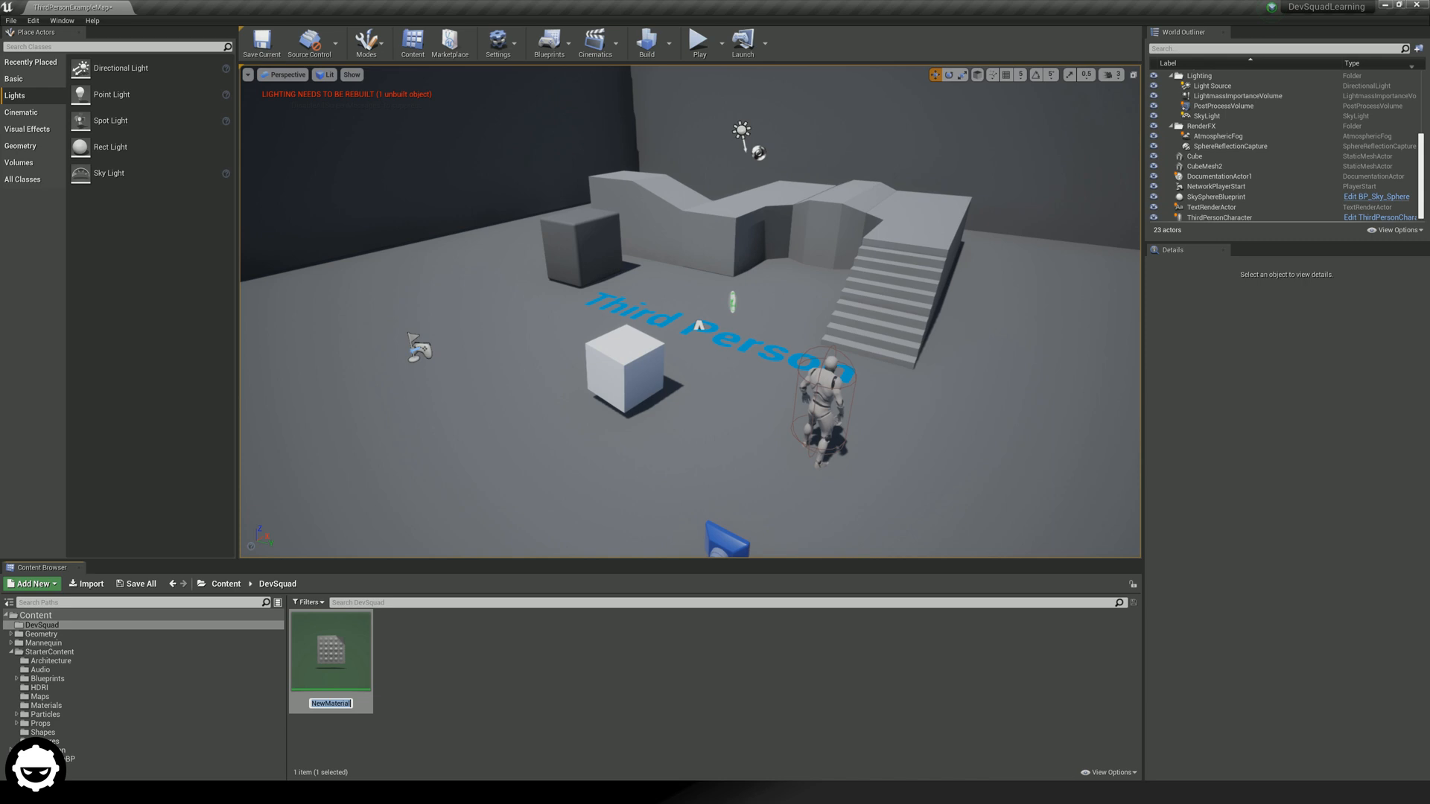
type("TestMaterial")
key("Return")
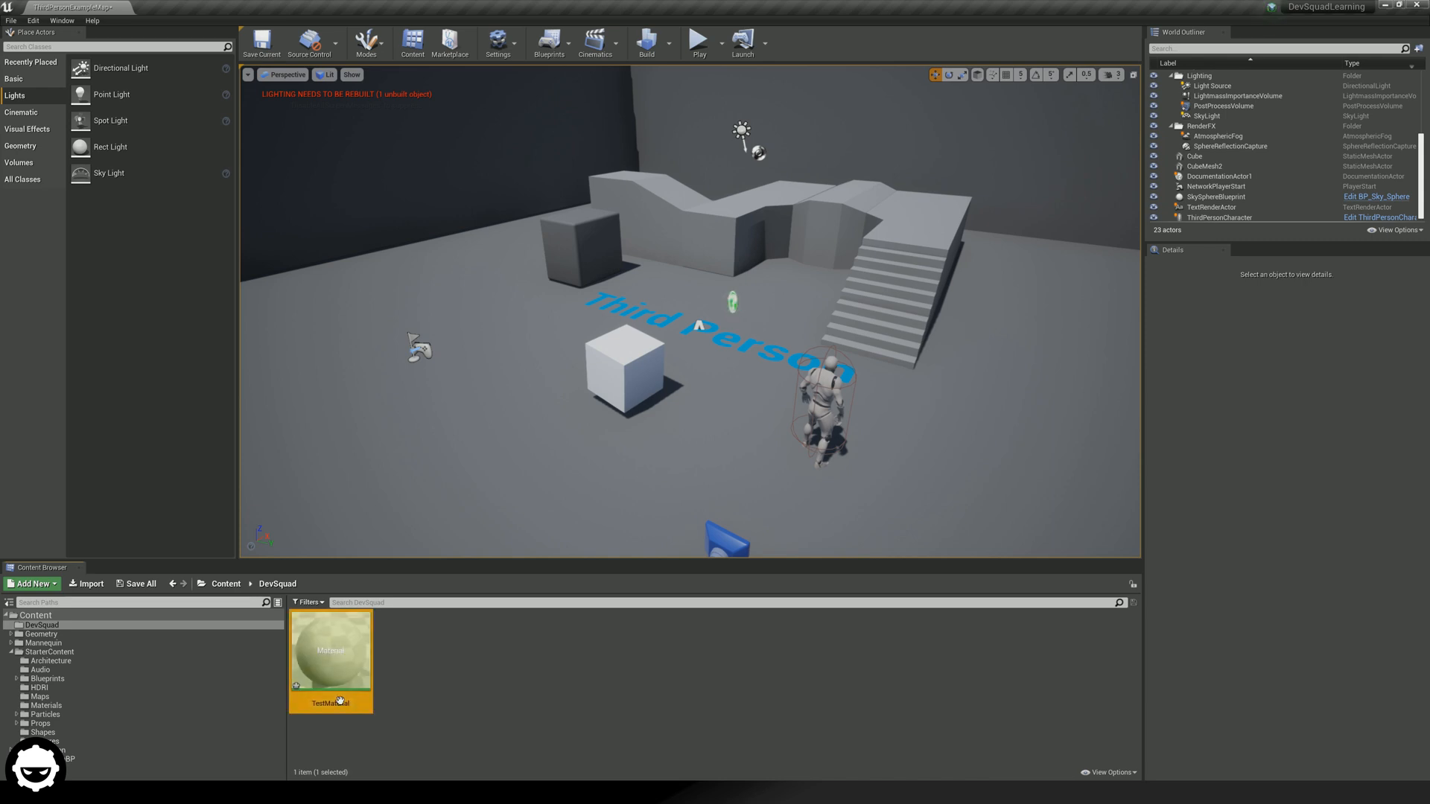
Clear the asset selection and view the asset types that can be created in the DevSquad folder
left_click(412, 694)
right_click(409, 696)
left_click(407, 699)
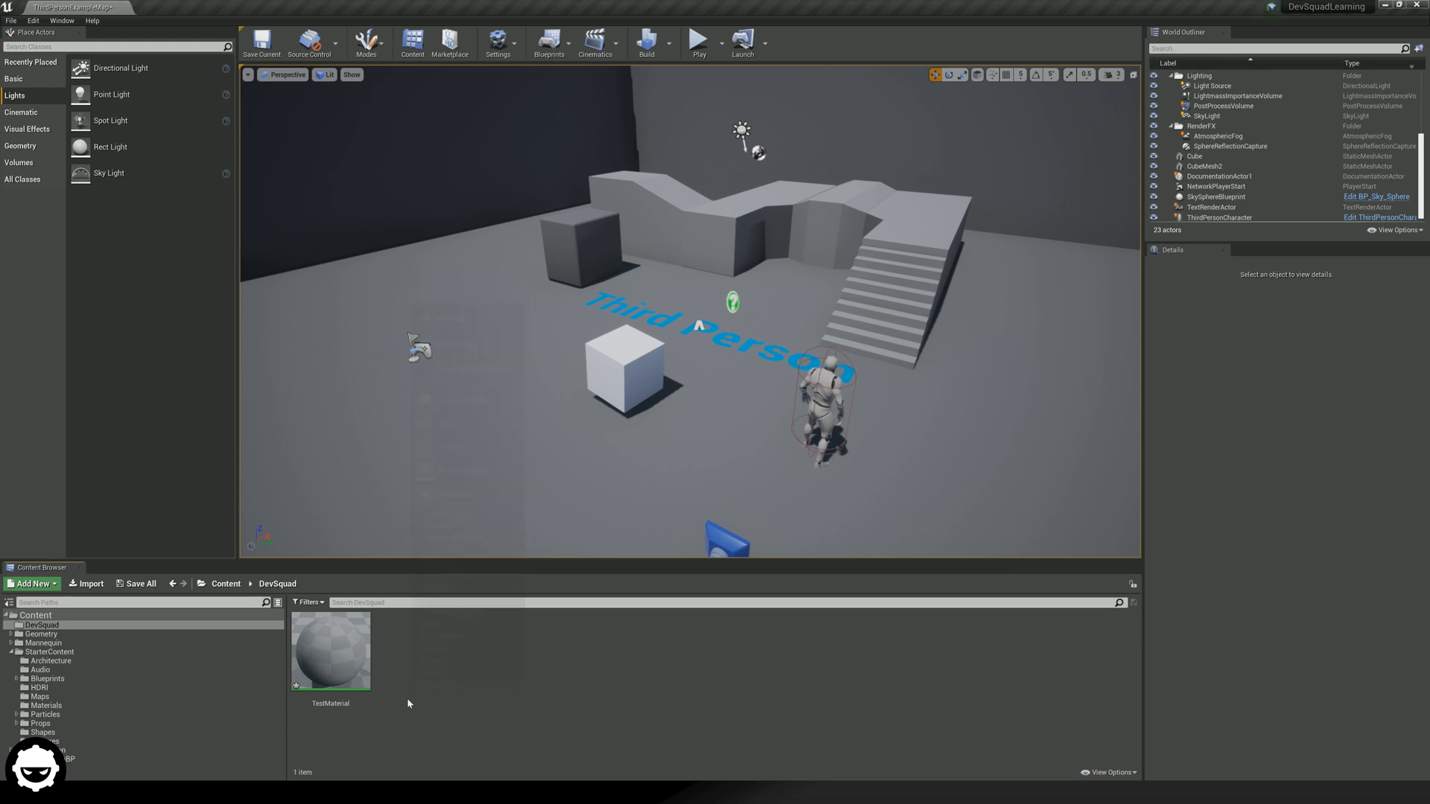
right_click(406, 699)
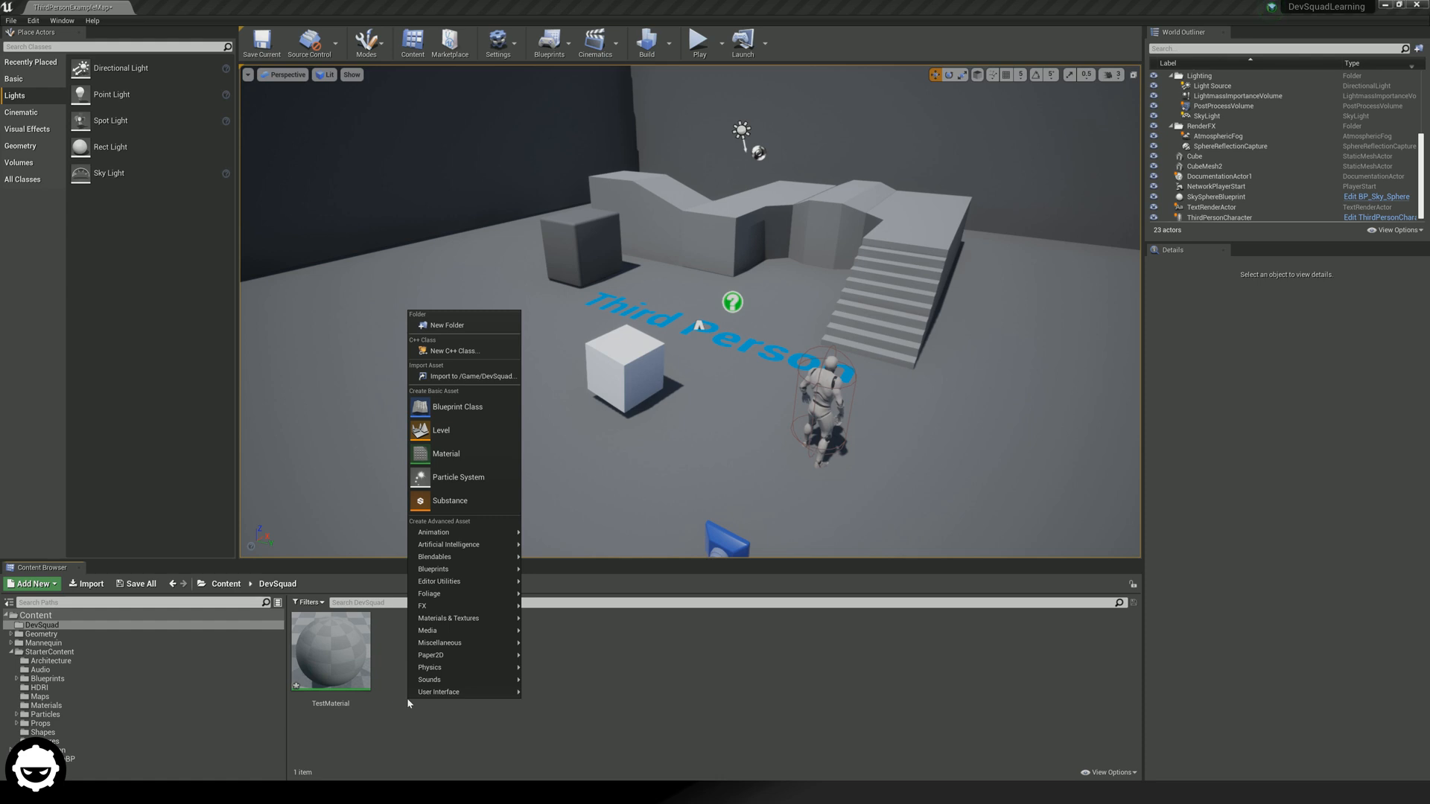
View the commands available for TestMaterial, including the asset actions for exporting and migrating, and leave without choosing one
left_click(339, 693)
right_click(339, 693)
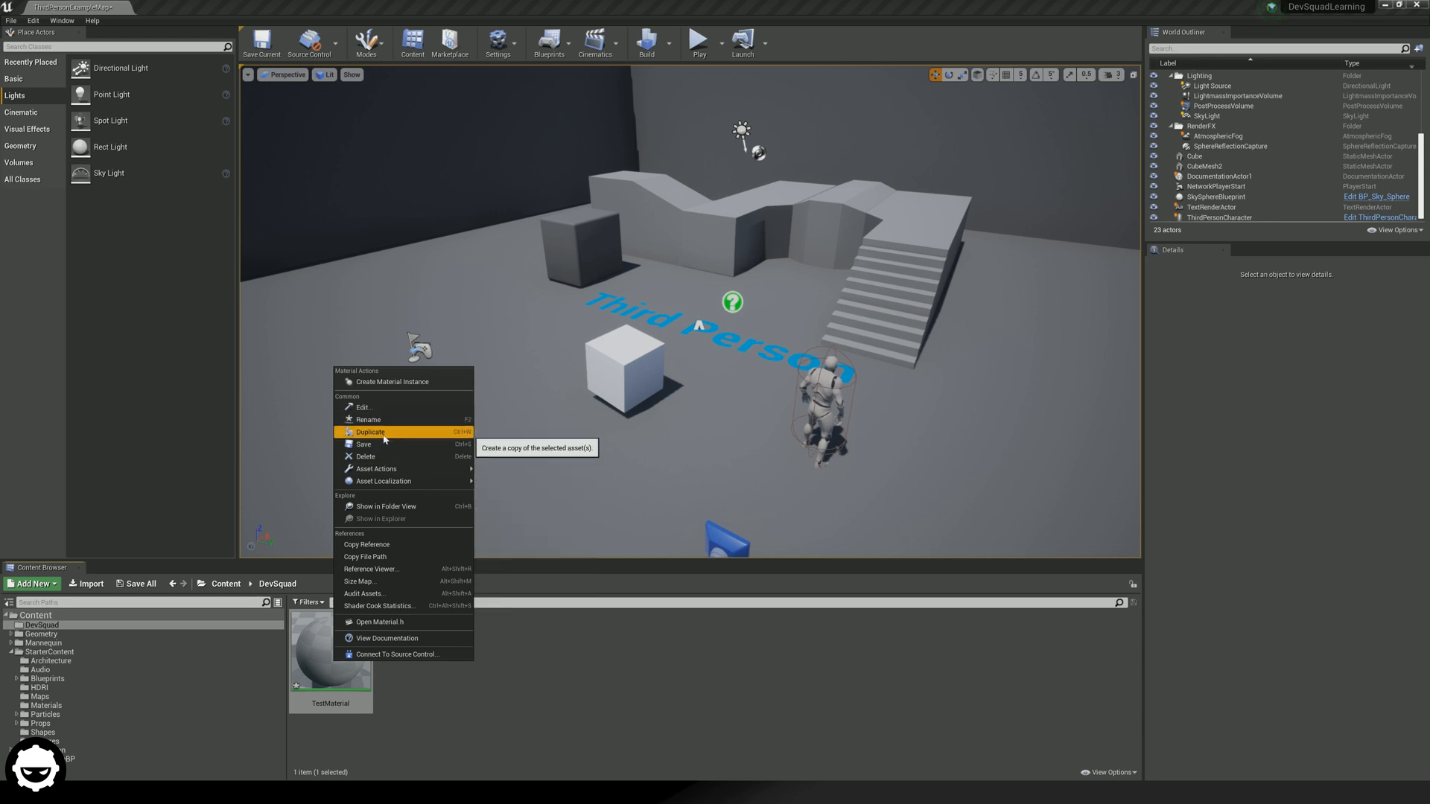
mouse_move(385, 469)
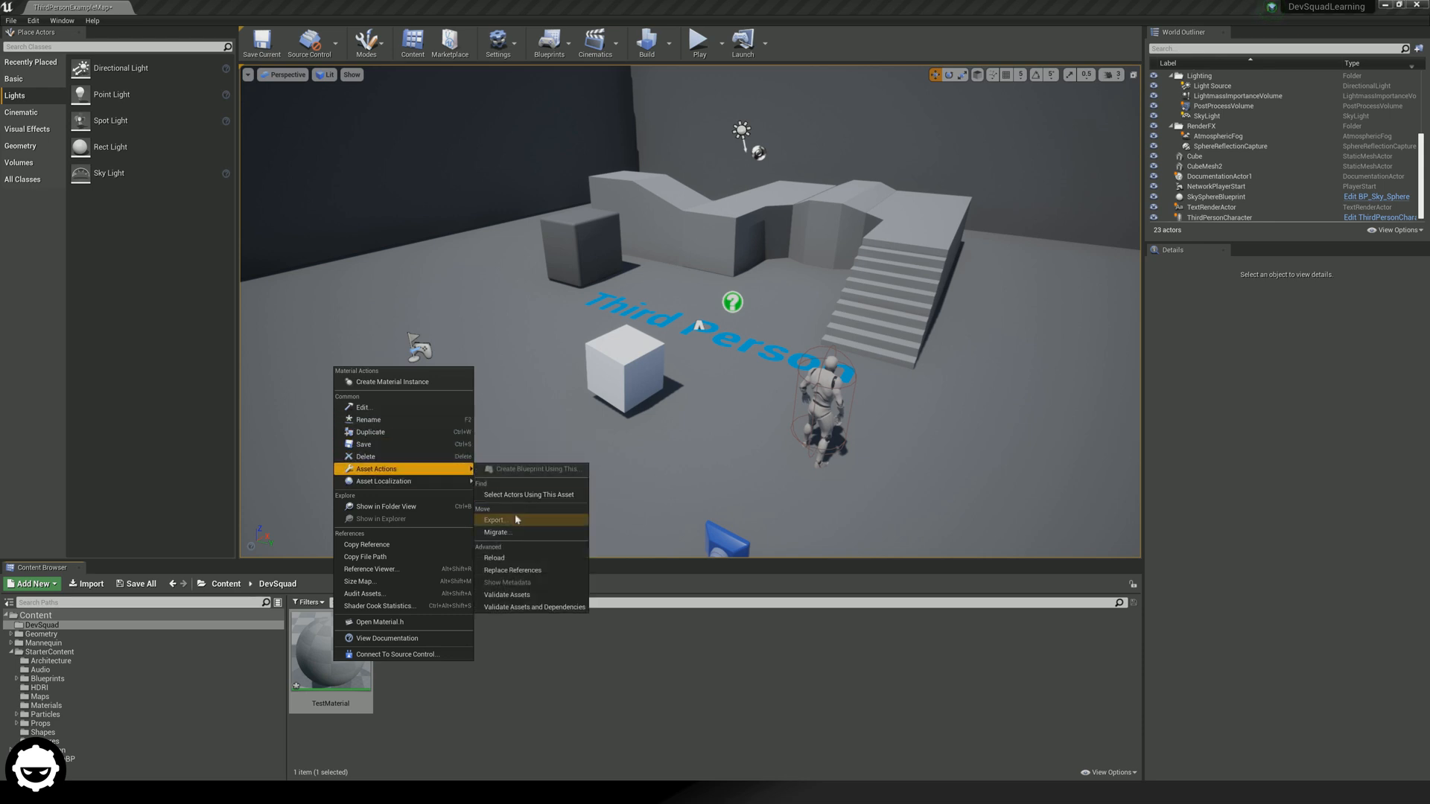
left_click(488, 705)
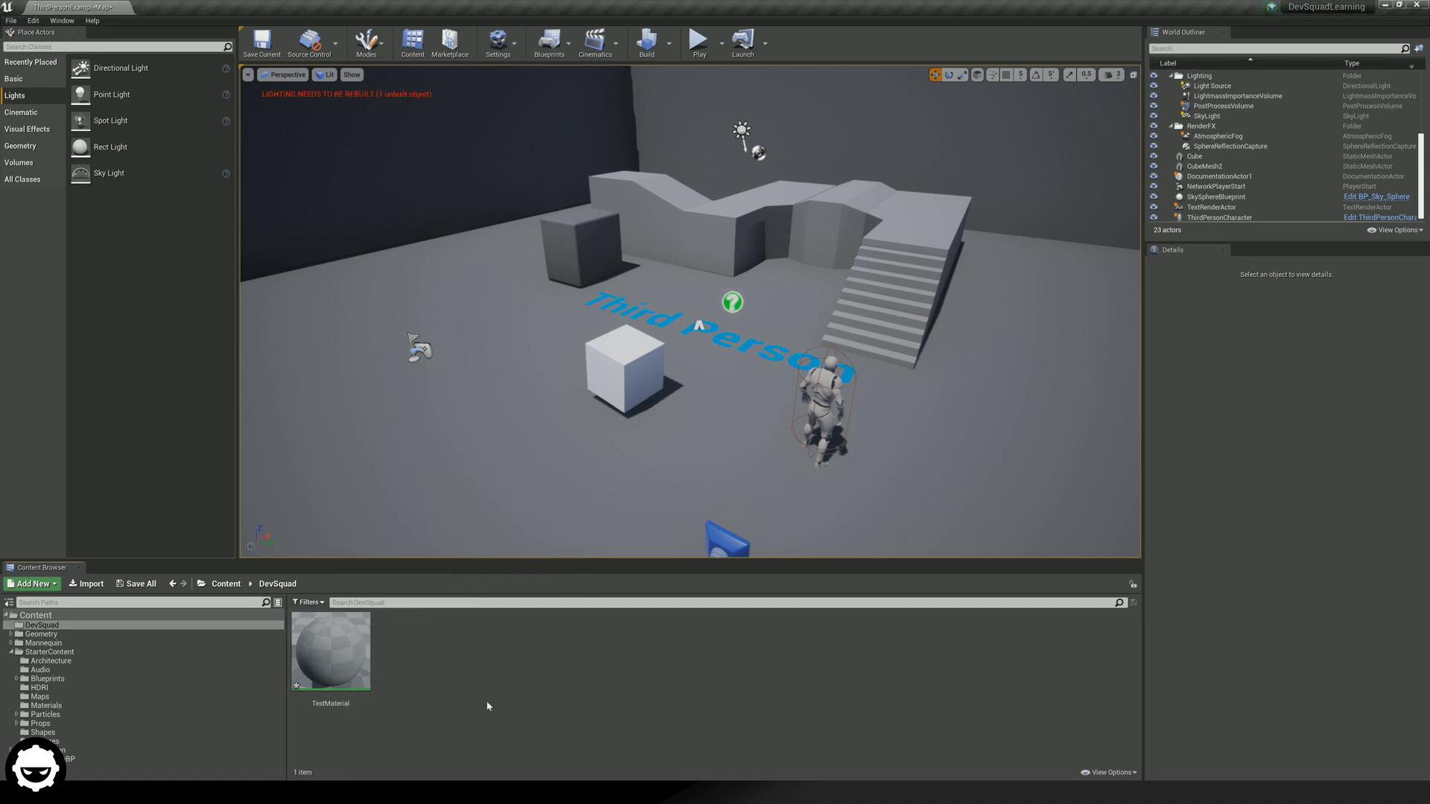